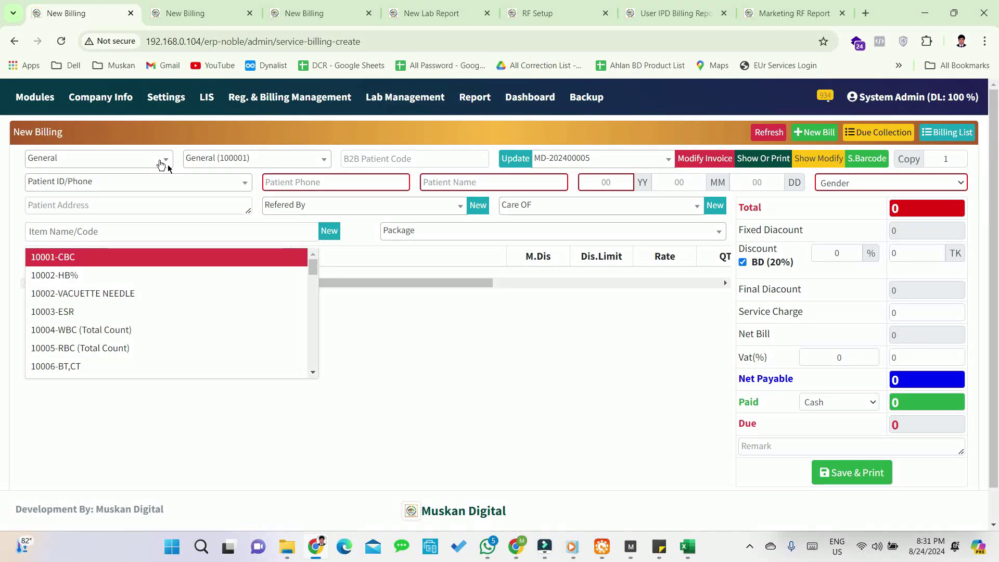
- Leave the billing form and return to the ERP module home page via Modules
{"action": "left_click", "coordinate": [45, 100]}
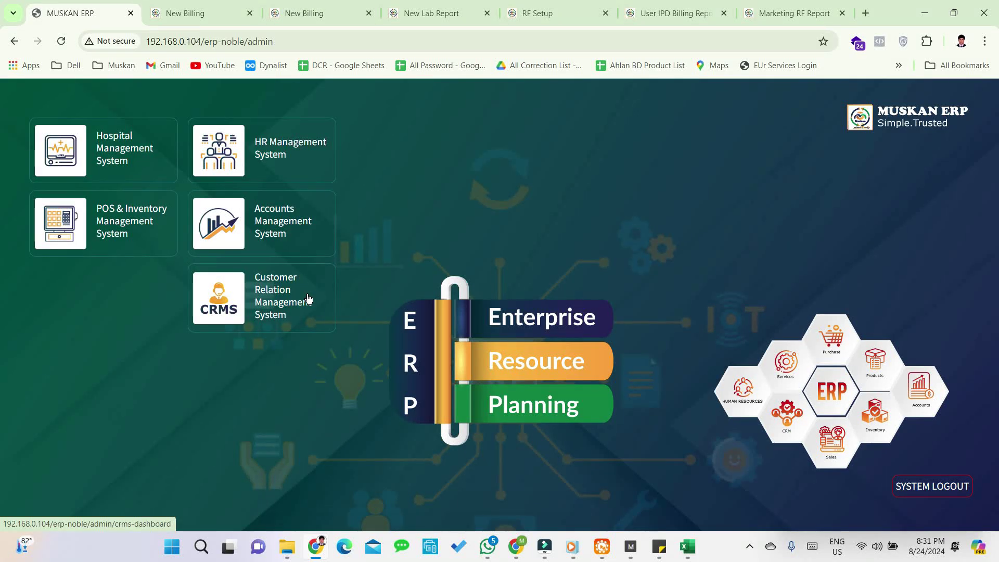
- Open a blank form via Hospital Management System > Reg. & Billing > Diagnostic Billing > New Billing
{"action": "left_click", "coordinate": [118, 143]}
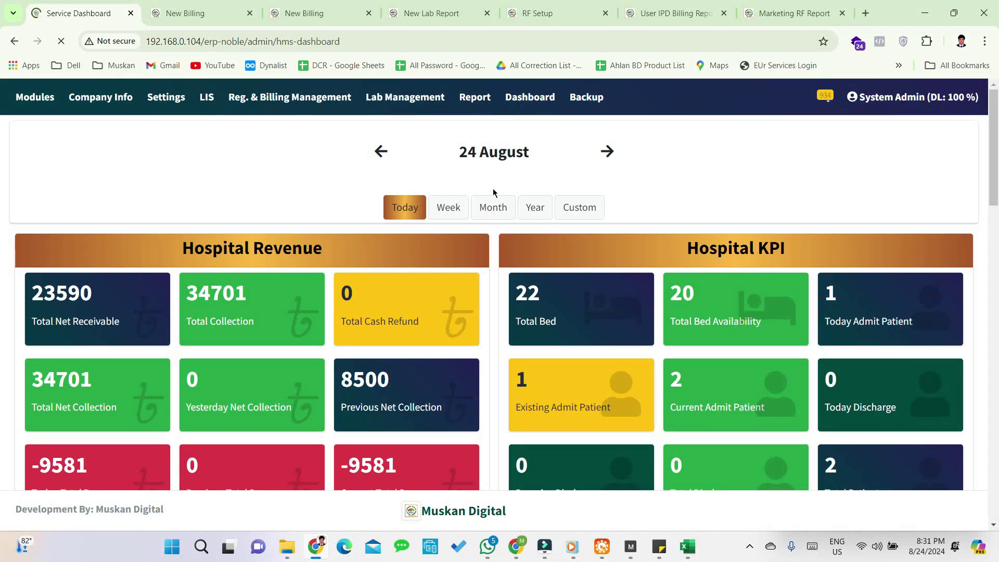
{"action": "scroll", "coordinate": [778, 199], "scroll_direction": "down", "scroll_amount": 10}
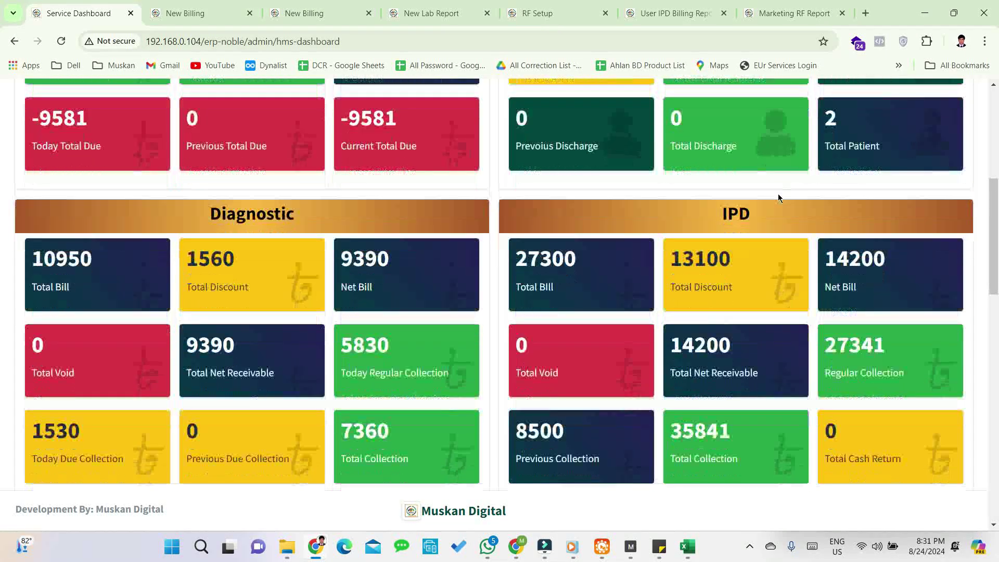
{"action": "scroll", "coordinate": [778, 199], "scroll_direction": "up", "scroll_amount": 10}
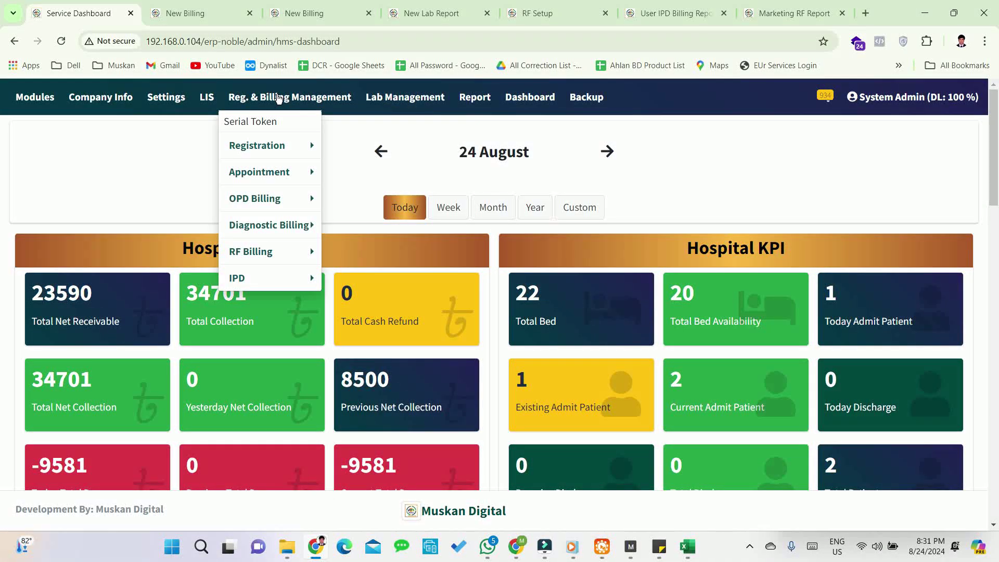
{"action": "left_click", "coordinate": [277, 98]}
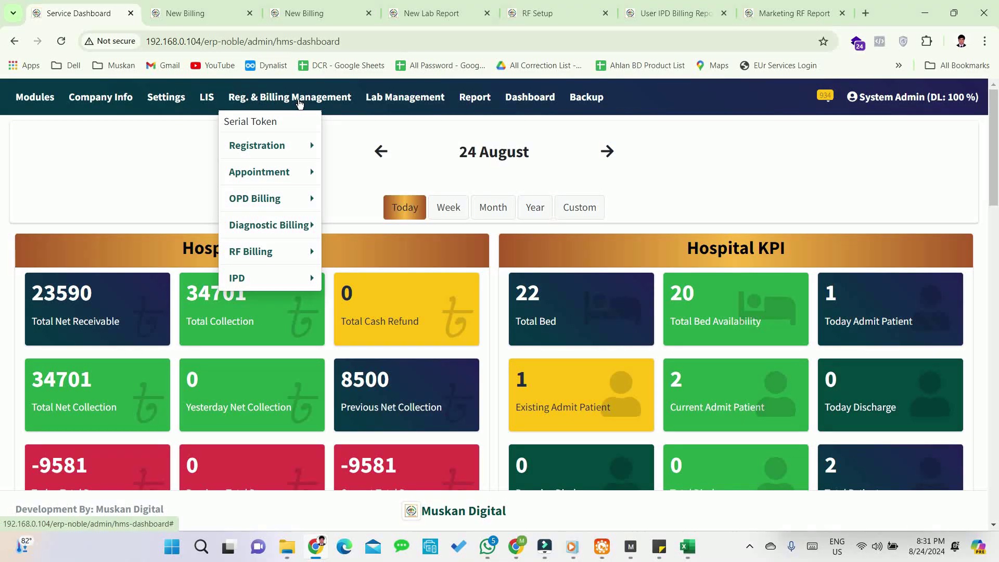
{"action": "left_click", "coordinate": [269, 225]}
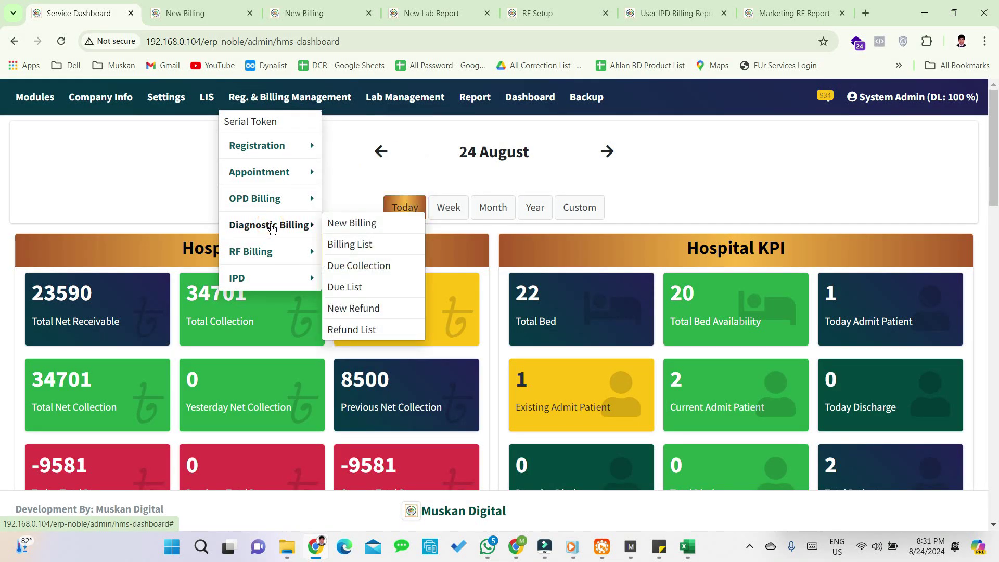
{"action": "left_click", "coordinate": [339, 225]}
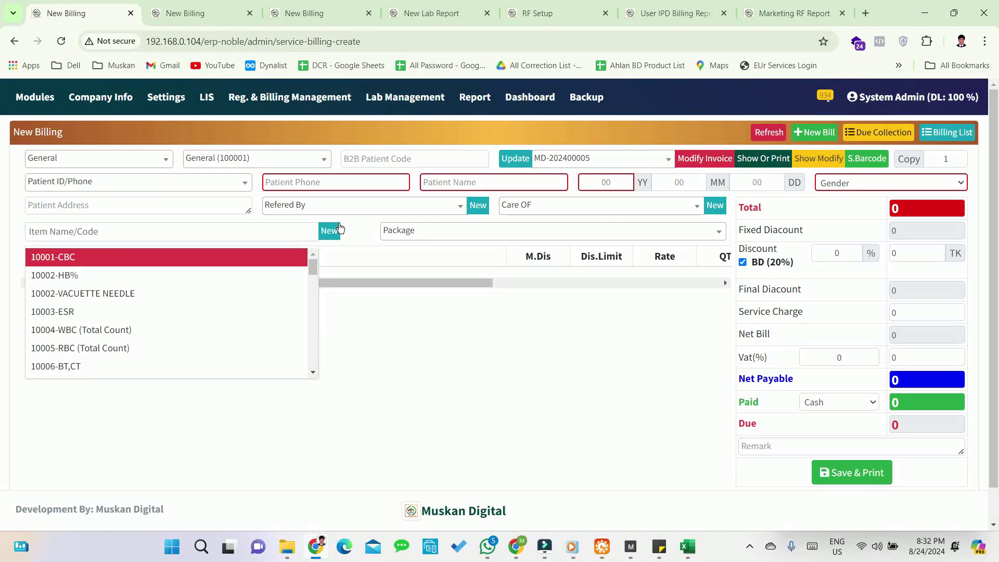
- Enter the patient's phone number, full name, age 16 years, Male gender and address
{"action": "left_click", "coordinate": [313, 183]}
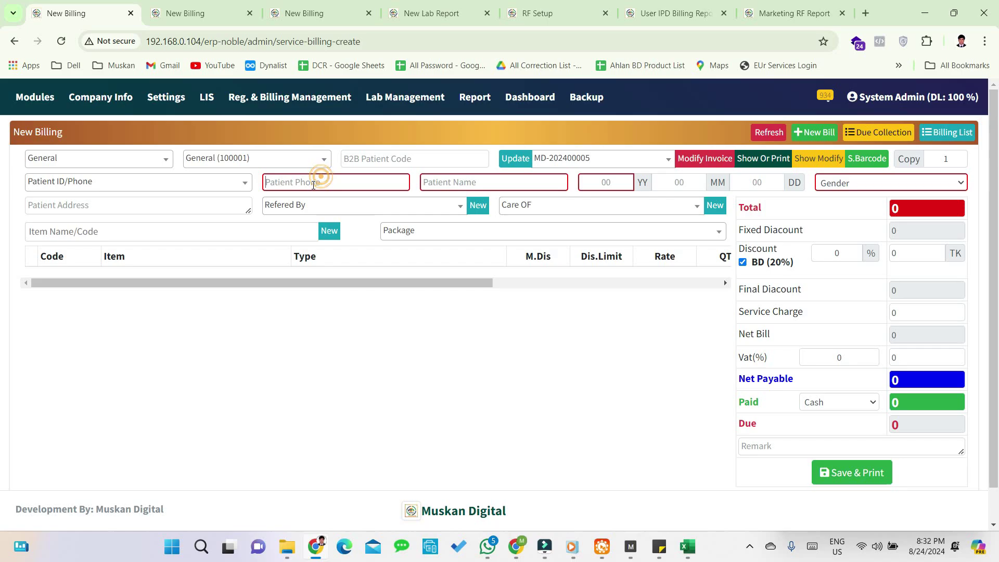
{"action": "key", "text": "Tab"}
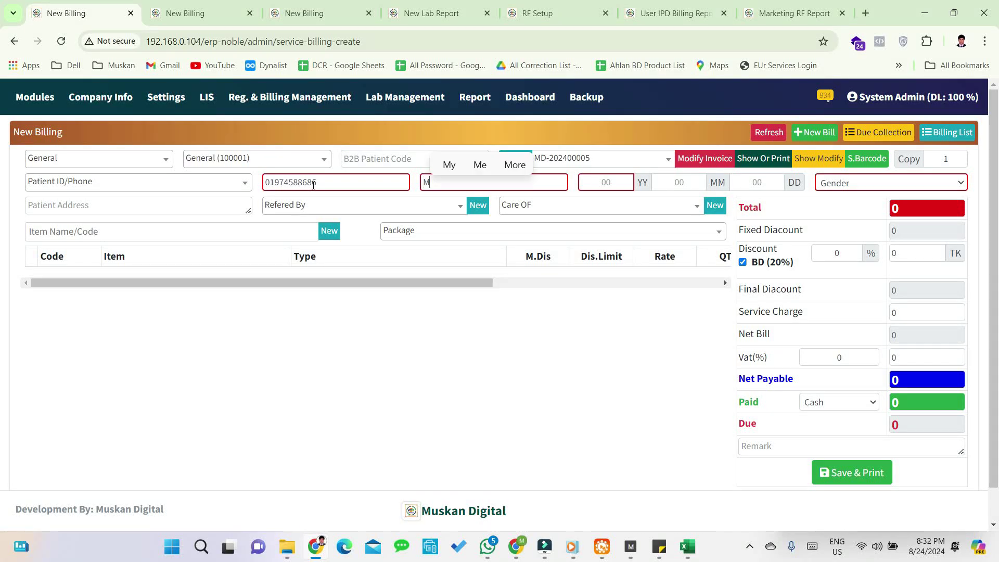
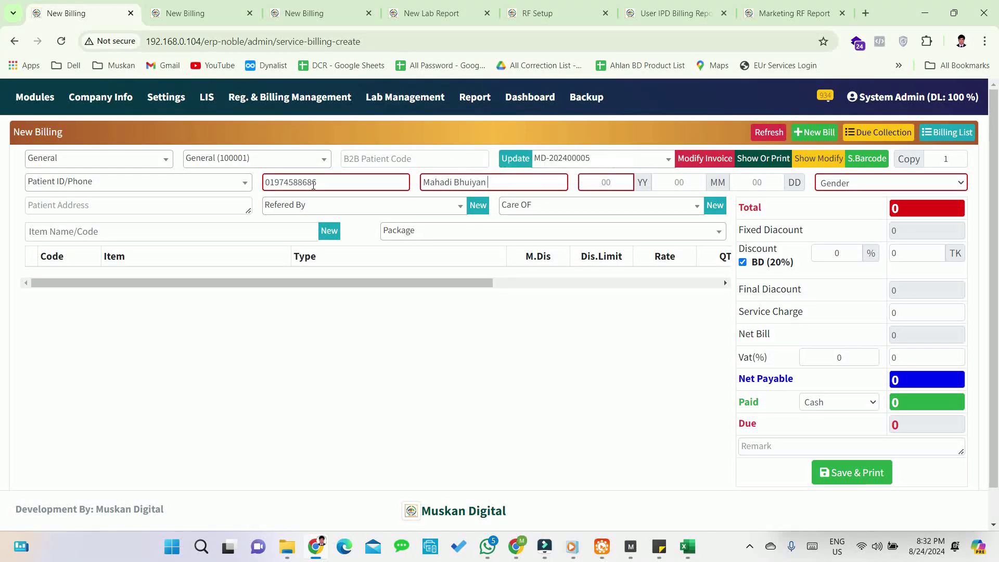
{"action": "key", "text": "Tab"}
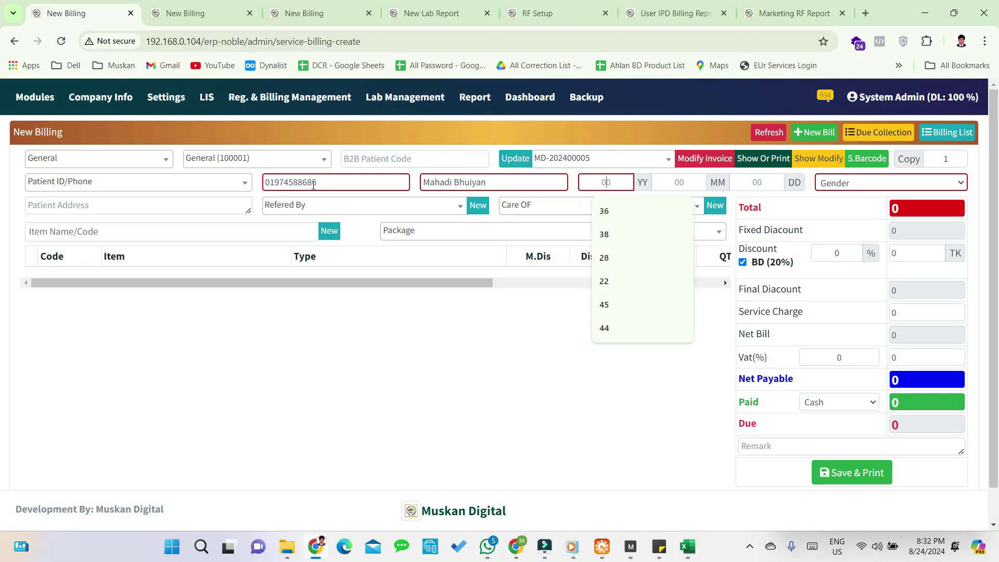
{"action": "type", "text": "16"}
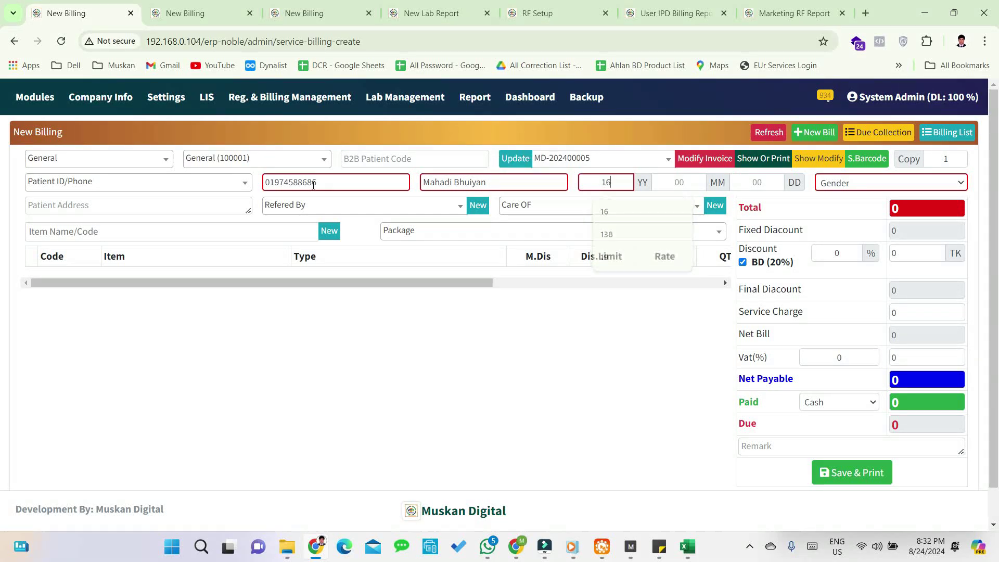
{"action": "key", "text": "Tab"}
{"action": "key", "text": "Tab"}
{"action": "key", "text": "Tab"}
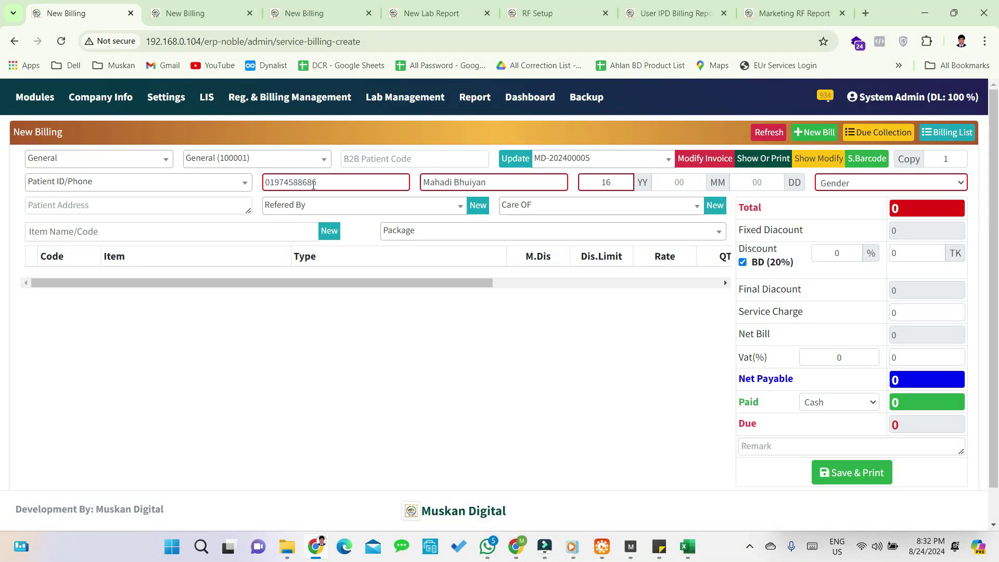
{"action": "key", "text": "Down"}
{"action": "key", "text": "Tab"}
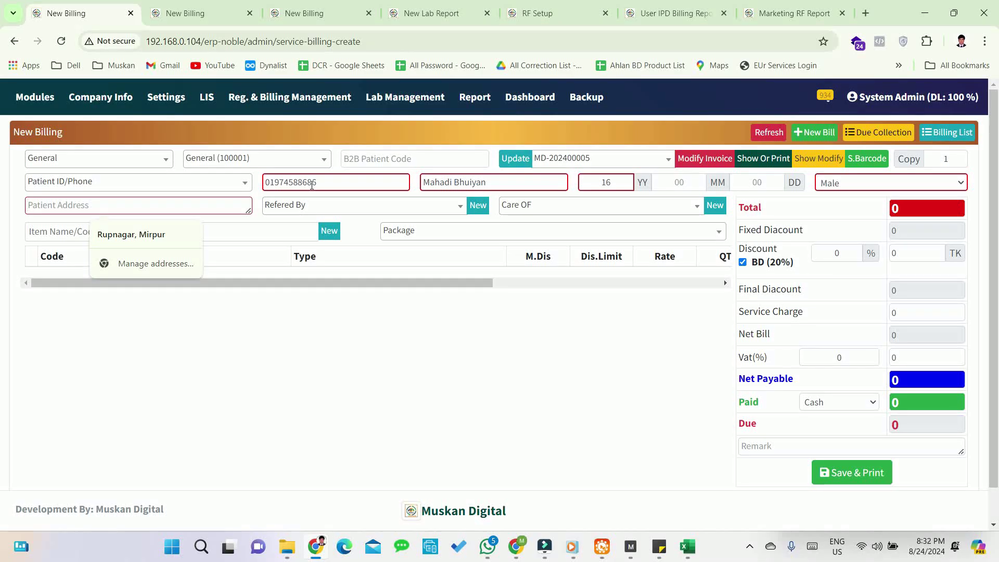
{"action": "type", "text": "Rupnagar"}
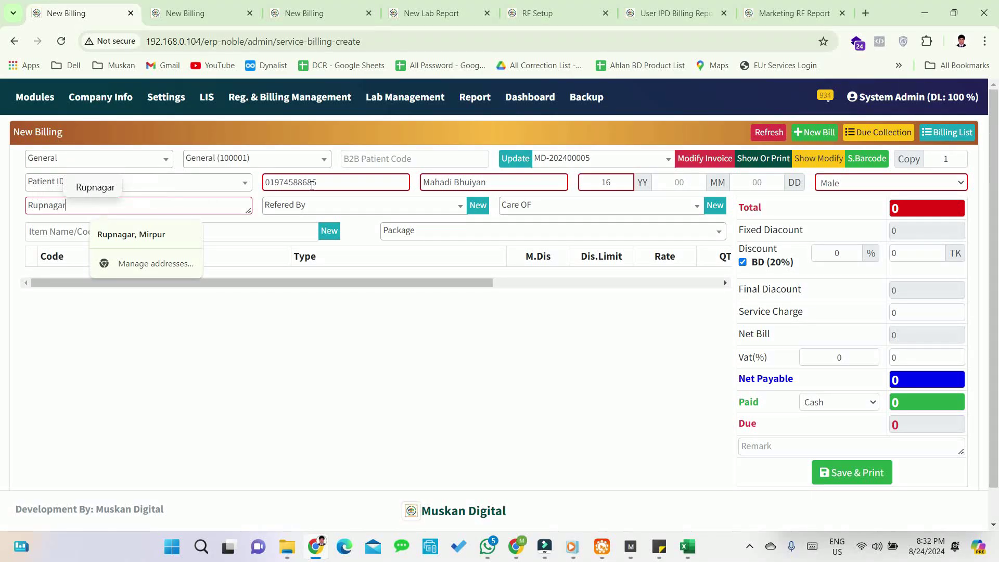
{"action": "type", "text": ", Dhaka"}
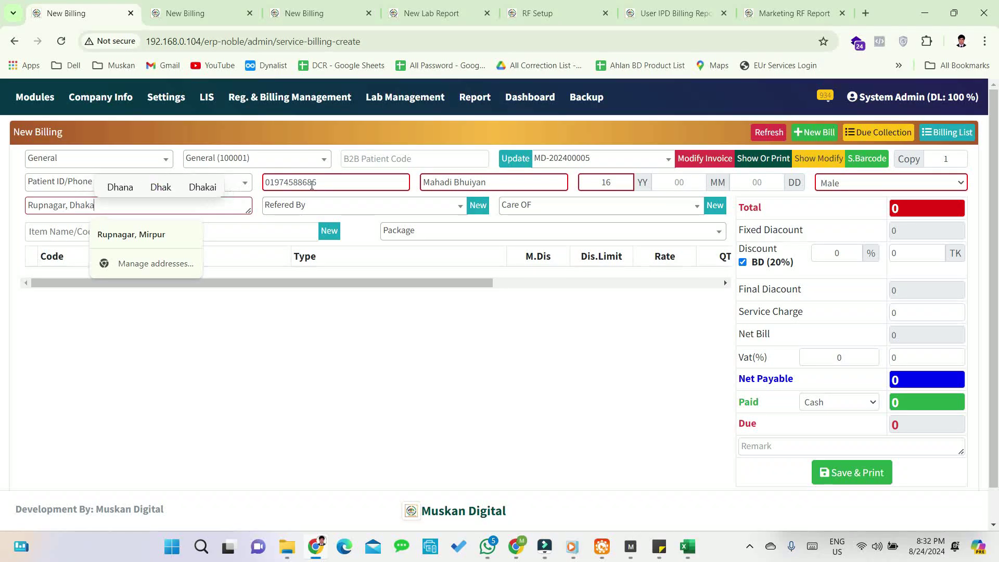
{"action": "key", "text": "Tab"}
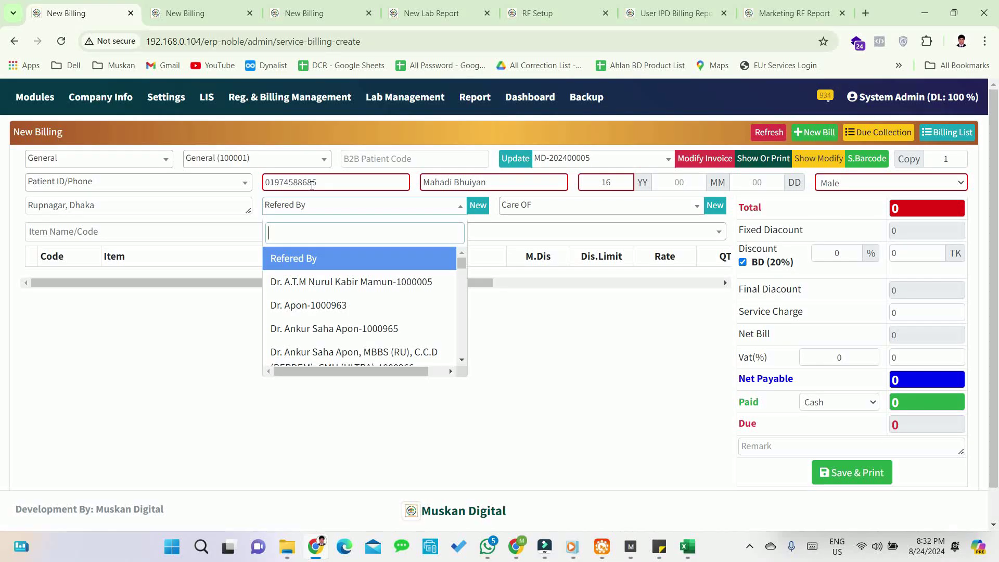
- Set Refered By to TMSS MASUDA MATERNITY HOSPITAL-1000967 and Care OF to R.J Pharma-150
{"action": "type", "text": "mas"}
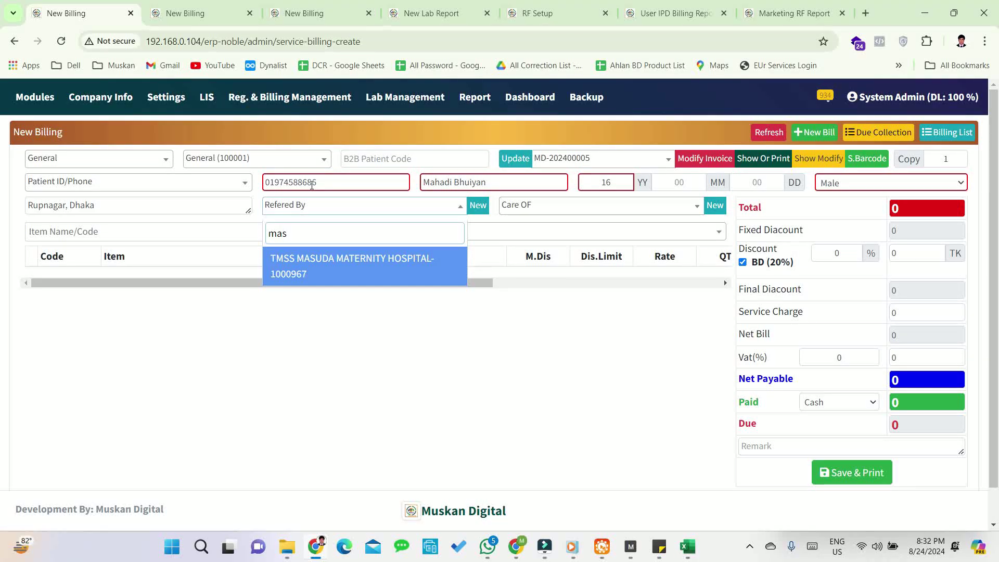
{"action": "key", "text": "Return"}
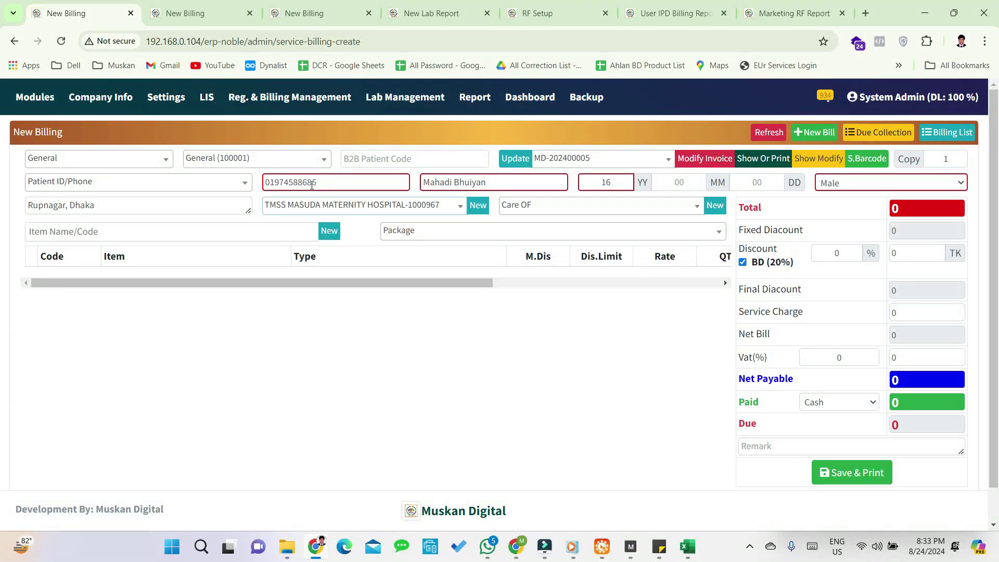
{"action": "key", "text": "Tab"}
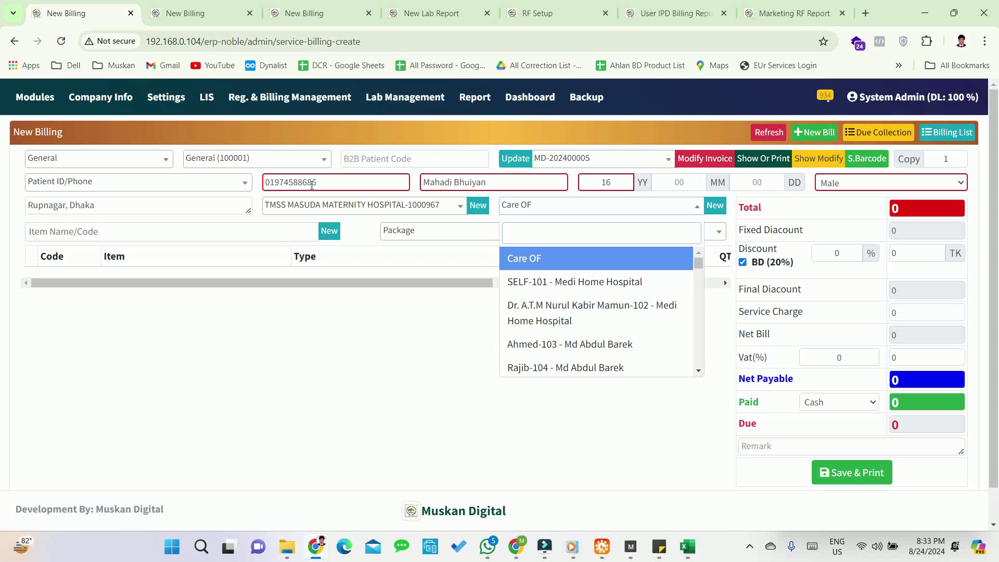
{"action": "type", "text": "sum"}
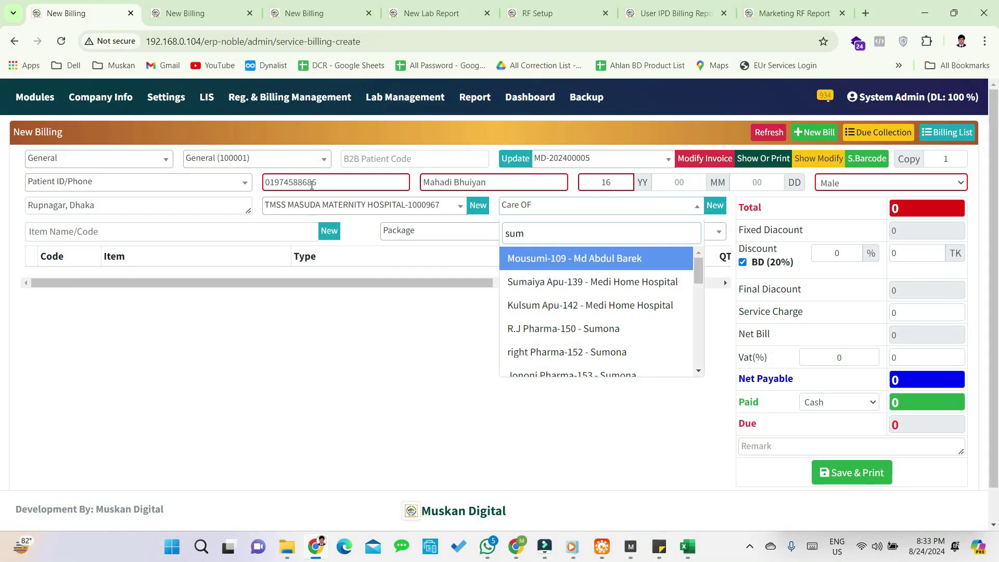
{"action": "key", "text": "Down"}
{"action": "key", "text": "Down"}
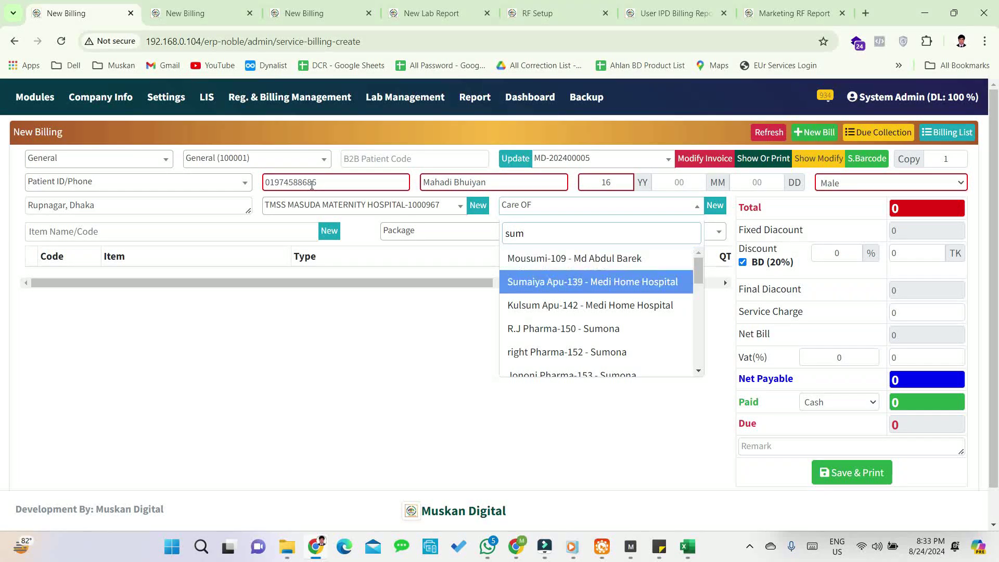
{"action": "key", "text": "Down"}
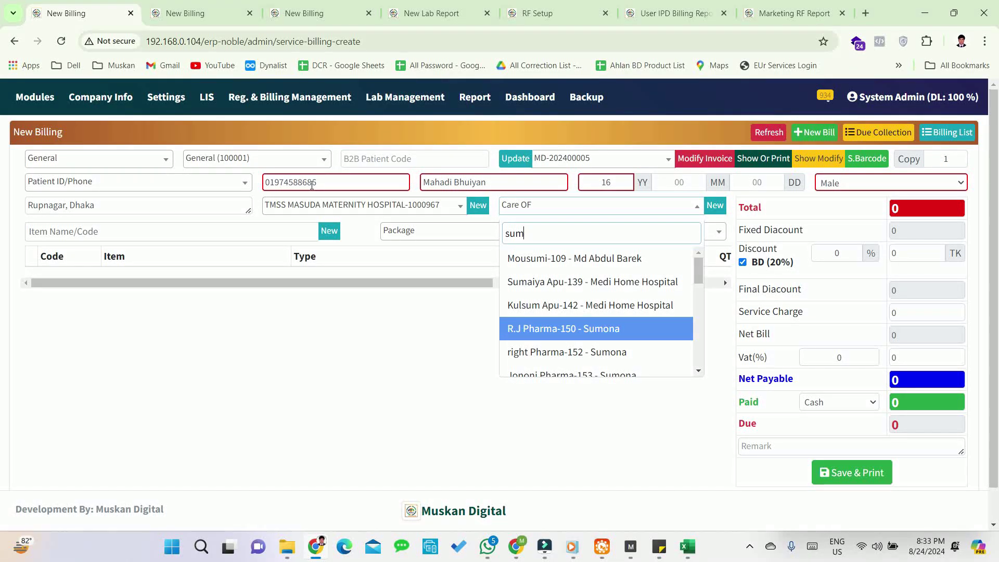
{"action": "key", "text": "Return"}
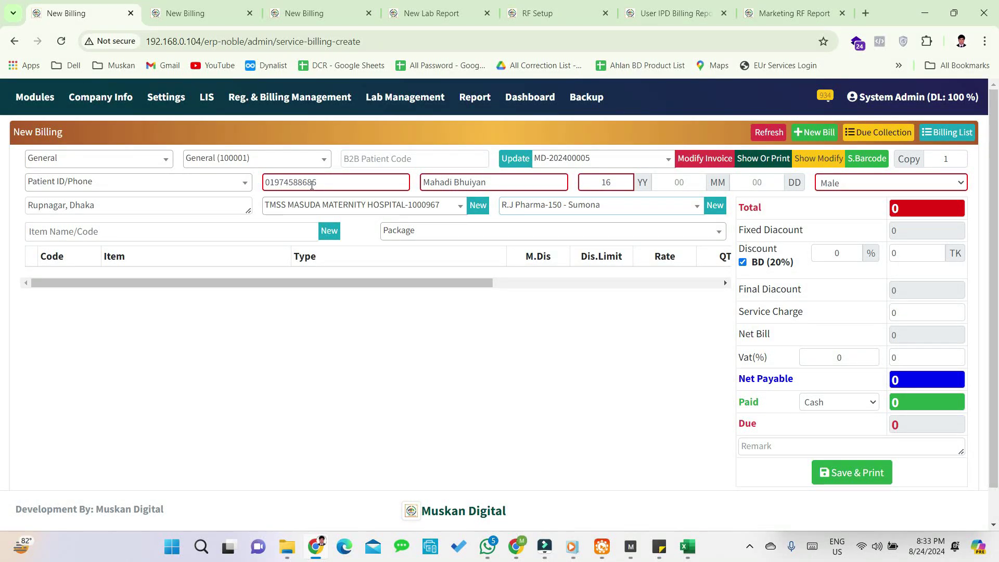
{"action": "key", "text": "Tab"}
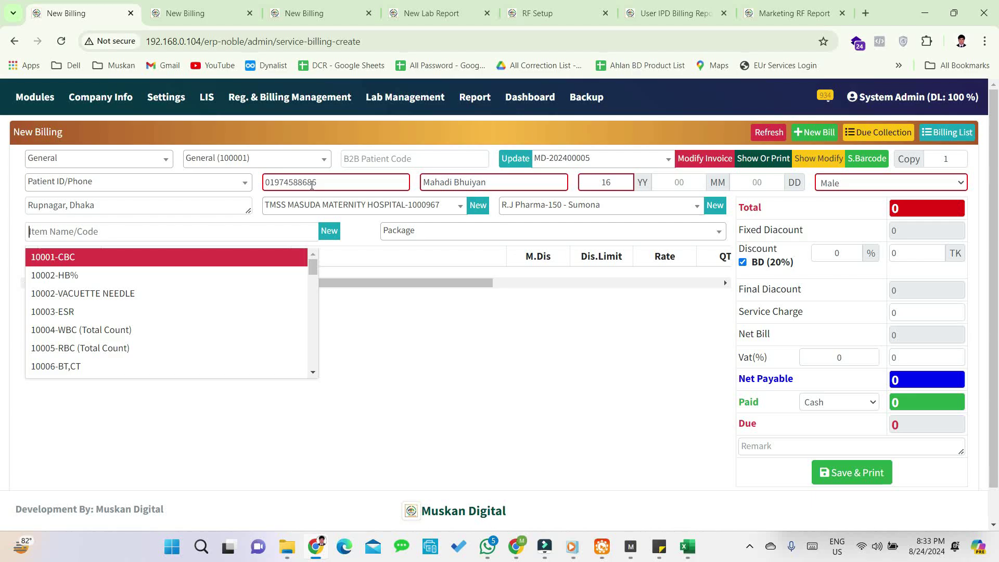
- Add CBC, RBS, USG OF WHOLE ABDOMEN and Urine R/M/E tests, bringing the total to 2060
{"action": "key", "text": "Return"}
{"action": "type", "text": "rbs"}
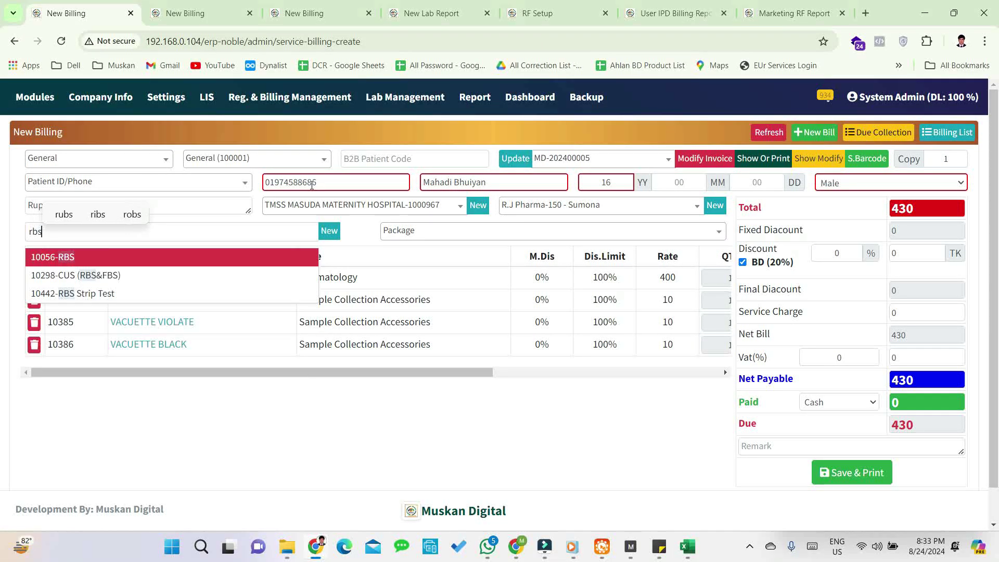
{"action": "key", "text": "Return"}
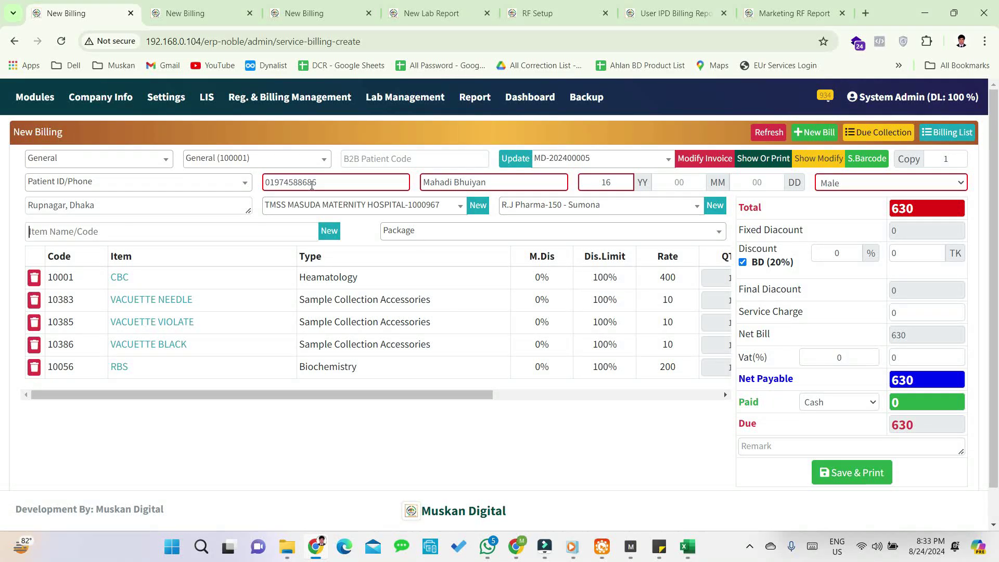
{"action": "type", "text": "who"}
{"action": "key", "text": "Return"}
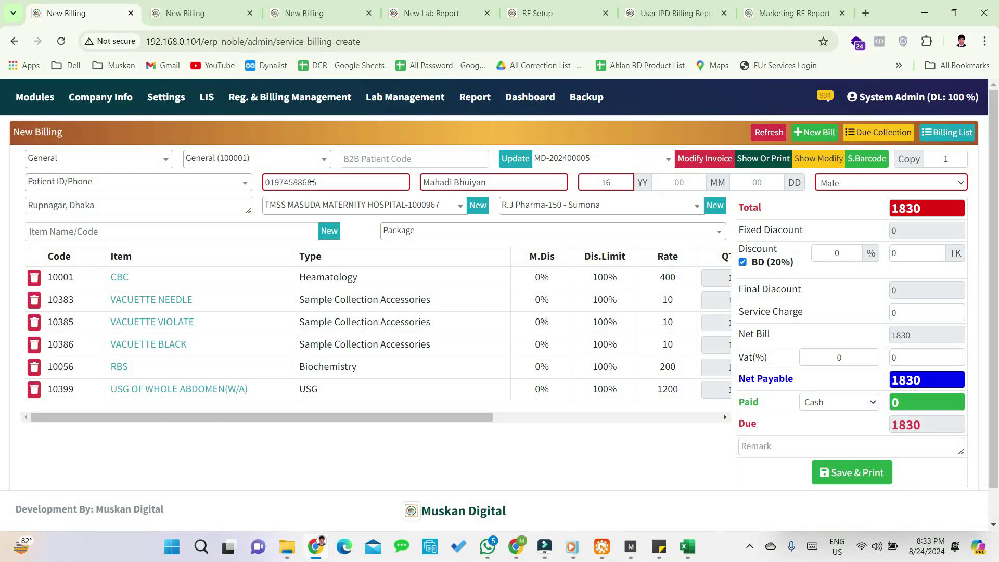
{"action": "type", "text": "uri"}
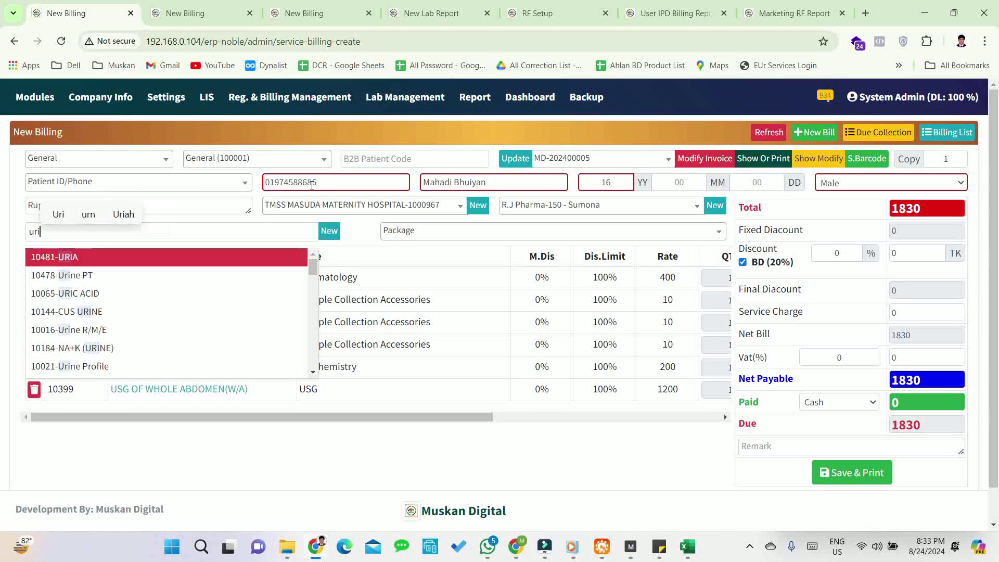
{"action": "type", "text": "ne m"}
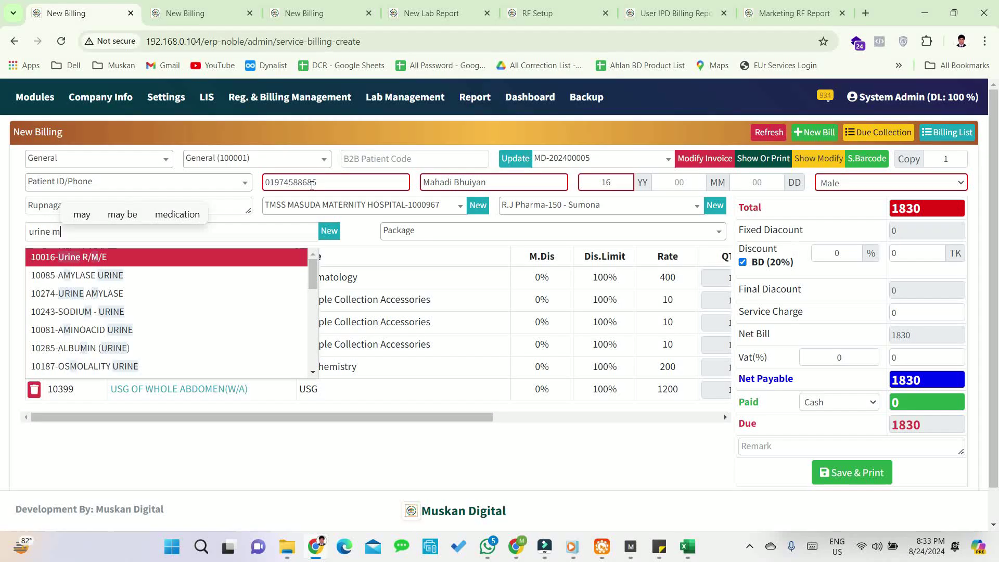
{"action": "key", "text": "Return"}
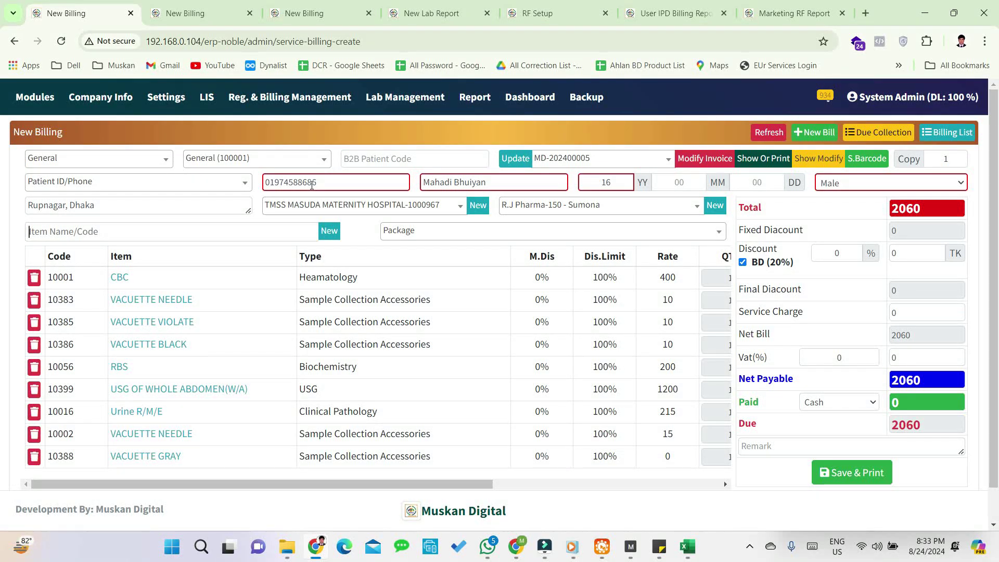
{"action": "key", "text": "Return"}
- Apply a flat 400 TK discount, record 1000 paid leaving 660 due, and save the bill
{"action": "left_click", "coordinate": [844, 251]}
{"action": "type", "text": "20"}
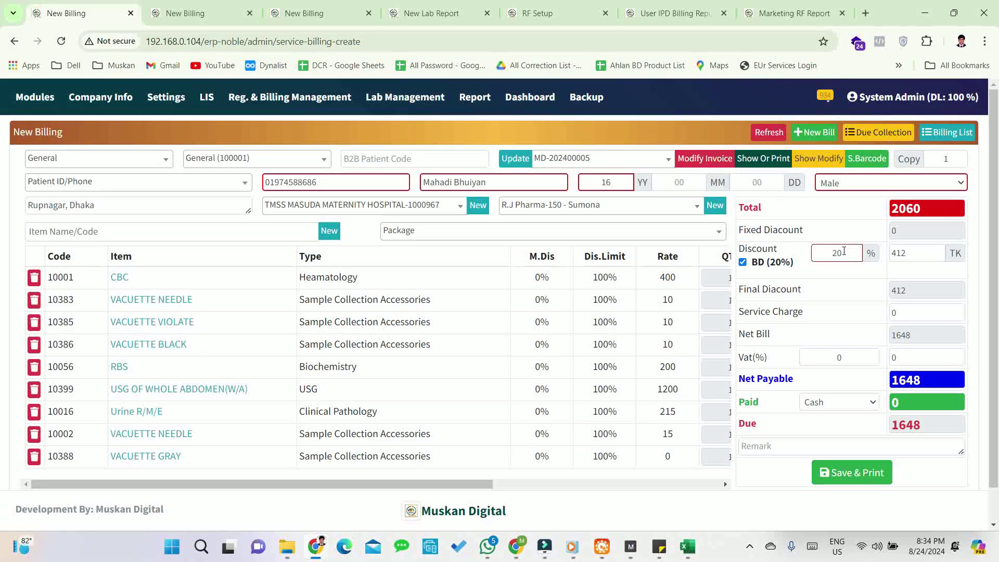
{"action": "key", "text": "BackSpace"}
{"action": "key", "text": "BackSpace"}
{"action": "left_click", "coordinate": [911, 254]}
{"action": "type", "text": "4"}
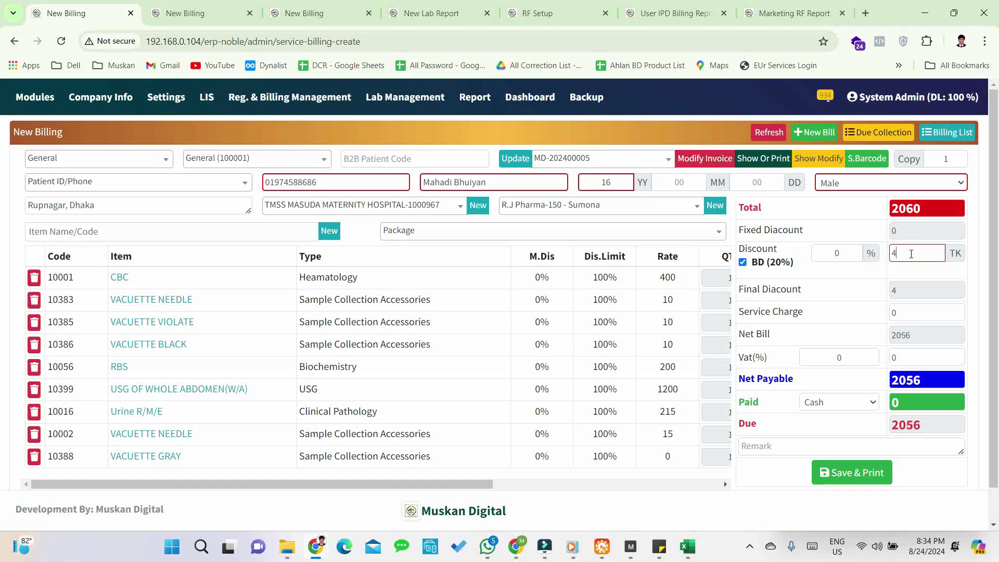
{"action": "type", "text": "00"}
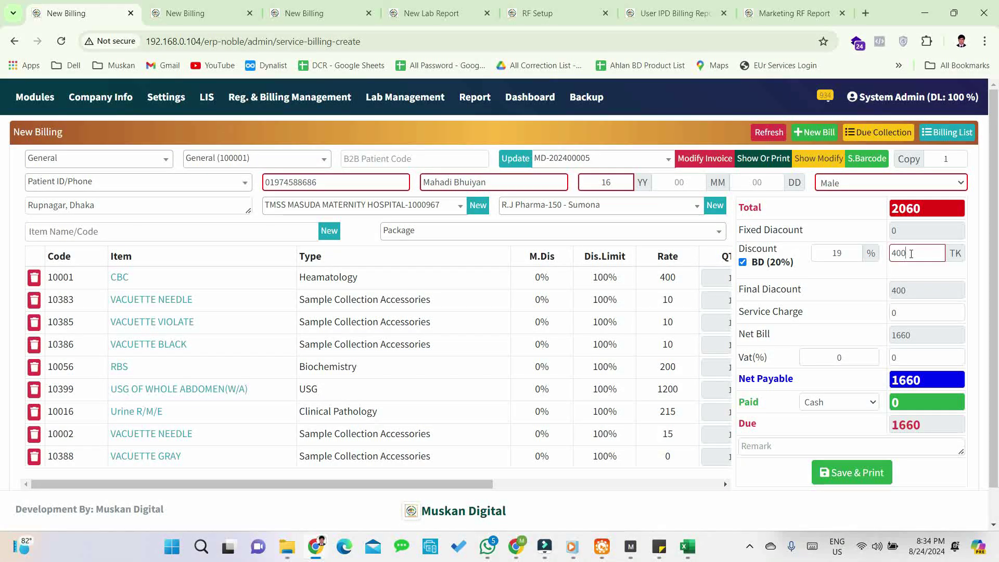
{"action": "key", "text": "Return"}
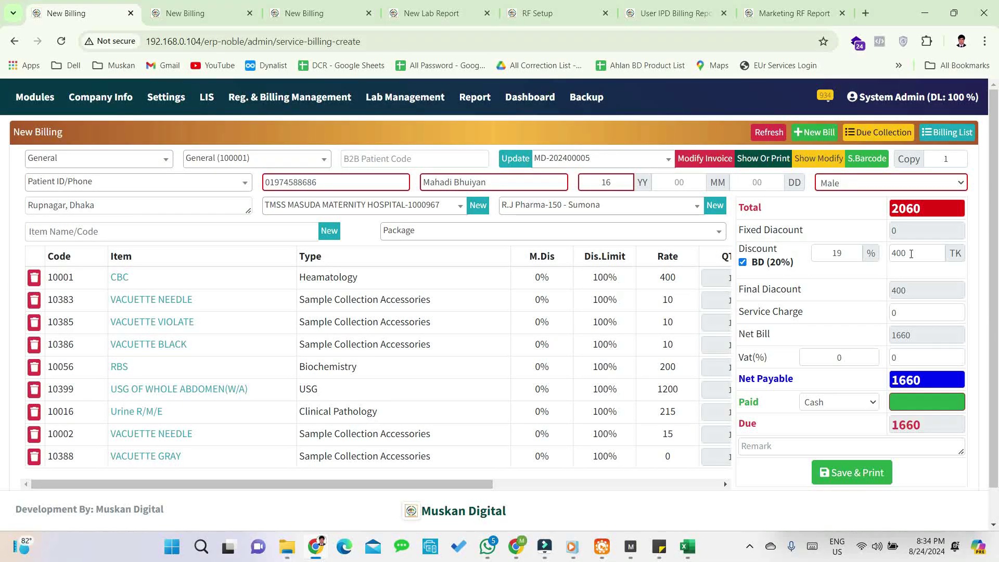
{"action": "type", "text": "1000"}
{"action": "key", "text": "Return"}
{"action": "key", "text": "Return"}
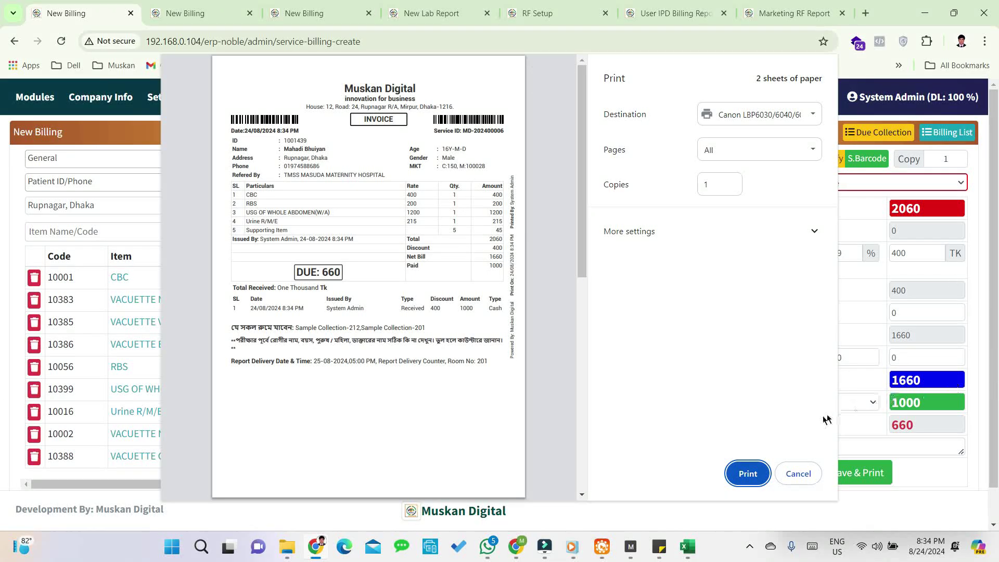
- Print the saved invoice showing 660 due
{"action": "left_click", "coordinate": [805, 460]}
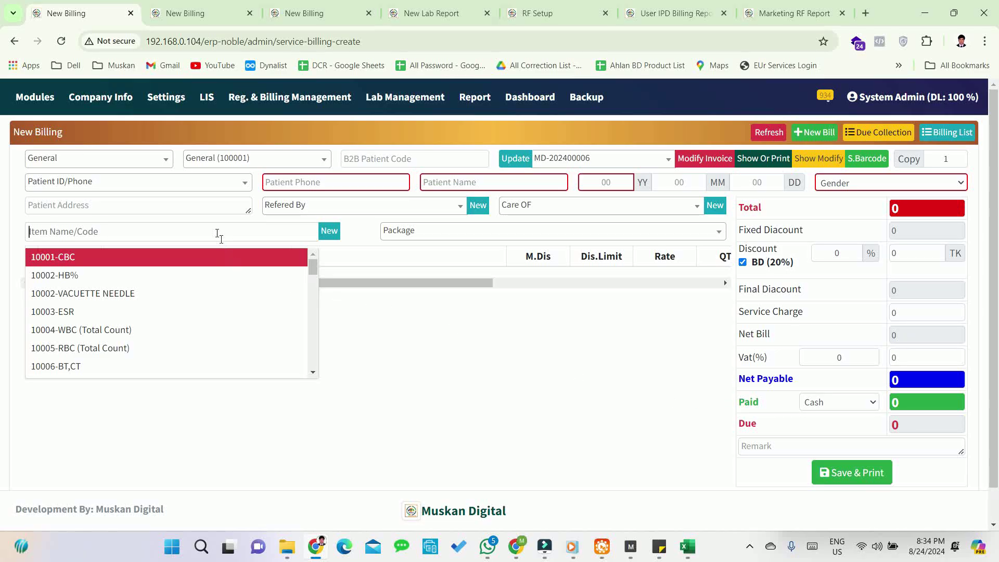
- Load the existing patient by phone search, auto-filling name, age 39 years and Male gender
{"action": "left_click", "coordinate": [170, 183]}
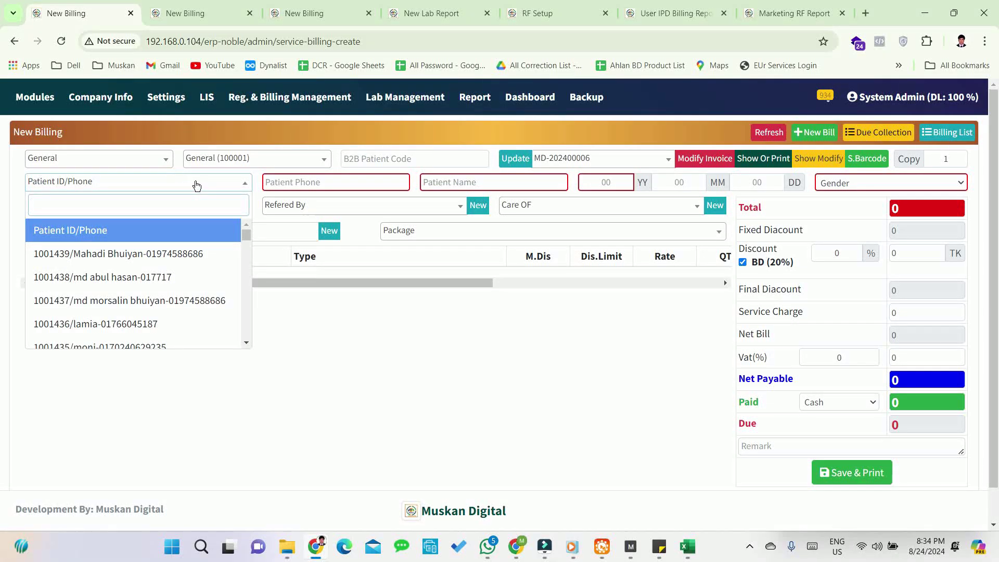
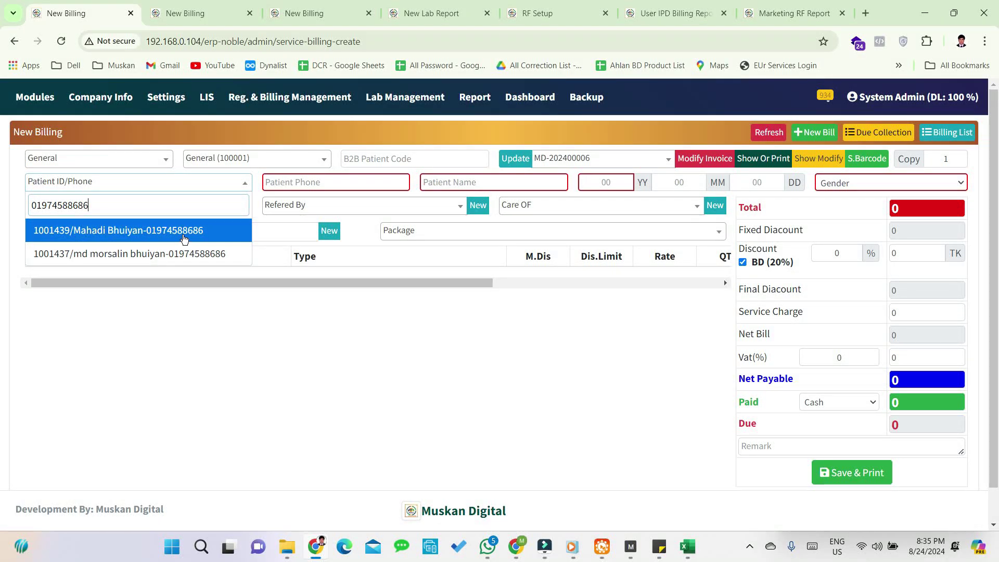
{"action": "left_click", "coordinate": [180, 255]}
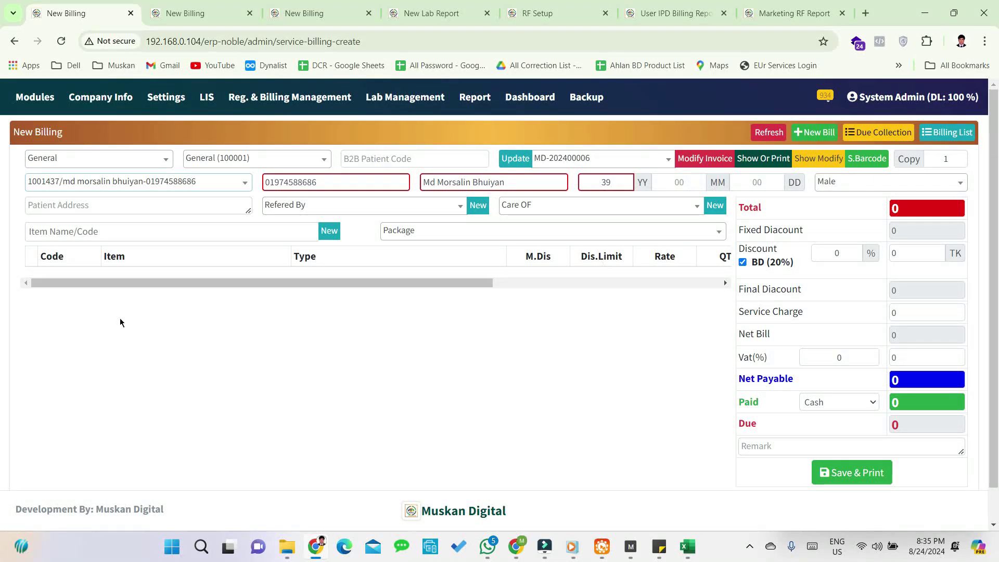
- Set the bill's Refered By to the MBBS doctor
{"action": "left_click", "coordinate": [308, 207]}
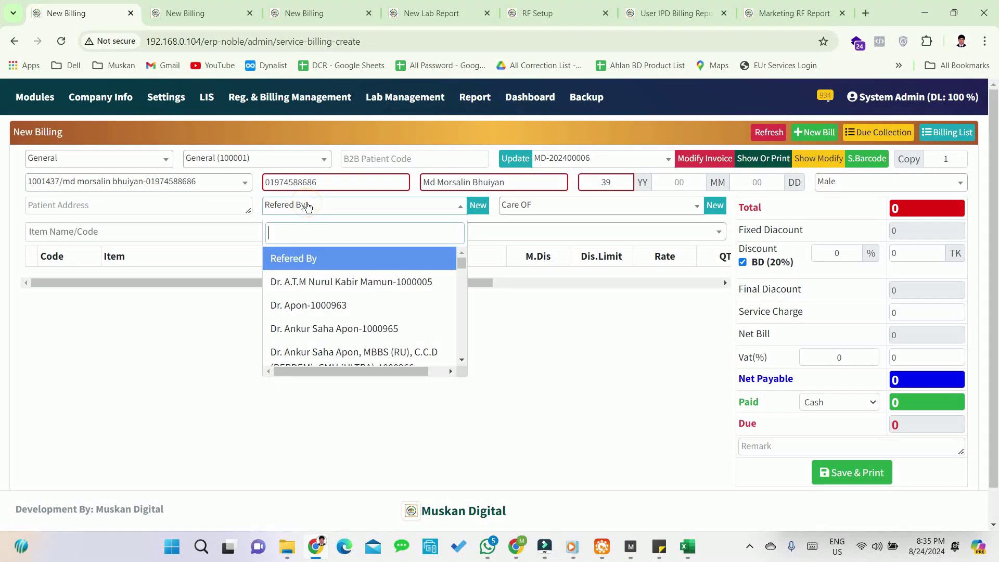
{"action": "left_click", "coordinate": [307, 207]}
{"action": "left_click", "coordinate": [306, 205]}
{"action": "scroll", "coordinate": [346, 317], "scroll_direction": "down", "scroll_amount": 3}
{"action": "left_click", "coordinate": [329, 299]}
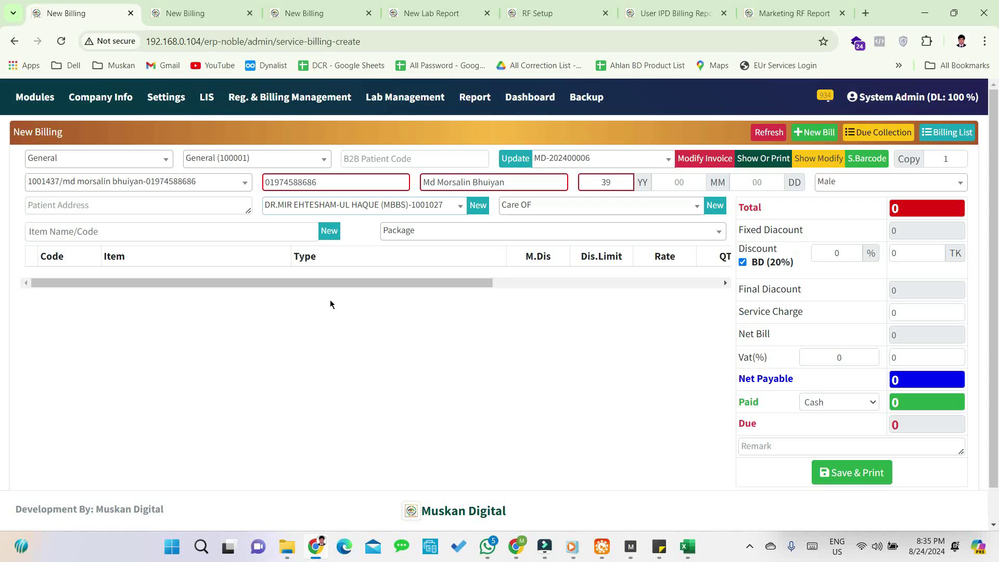
- Try Naim Pharma-123 as Care OF, then reset Care OF to its blank option
{"action": "left_click", "coordinate": [592, 208]}
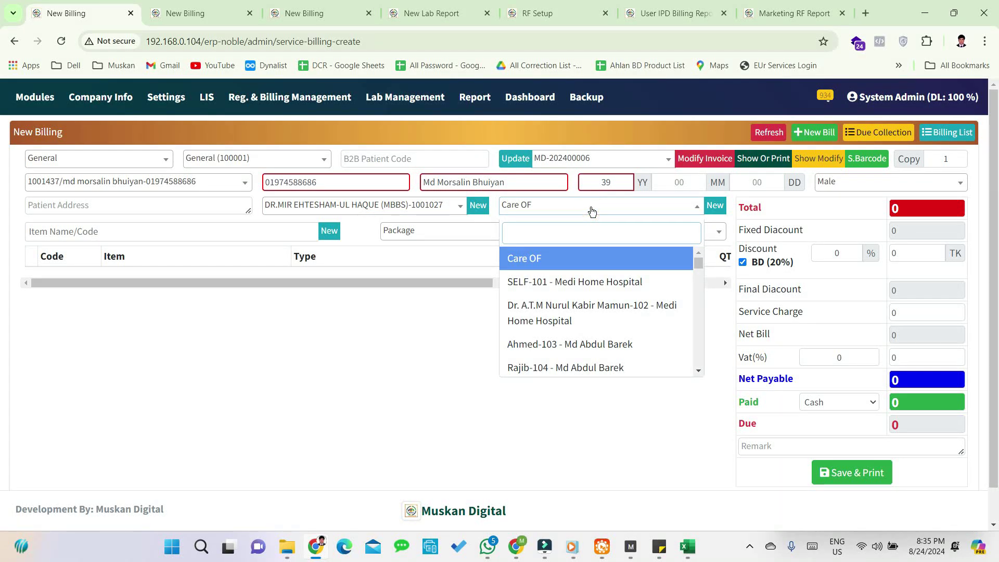
{"action": "scroll", "coordinate": [601, 281], "scroll_direction": "down", "scroll_amount": 10}
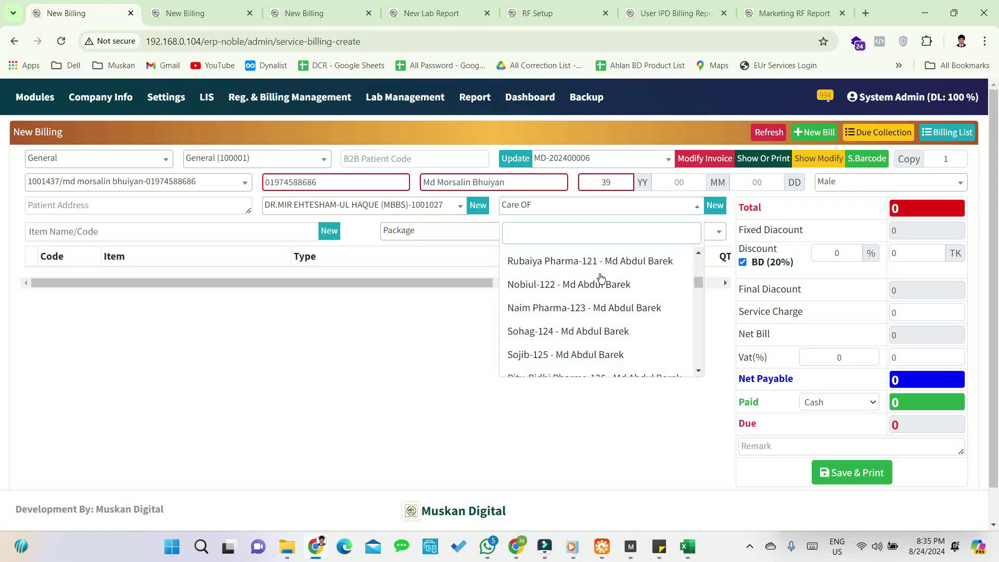
{"action": "left_click", "coordinate": [601, 305]}
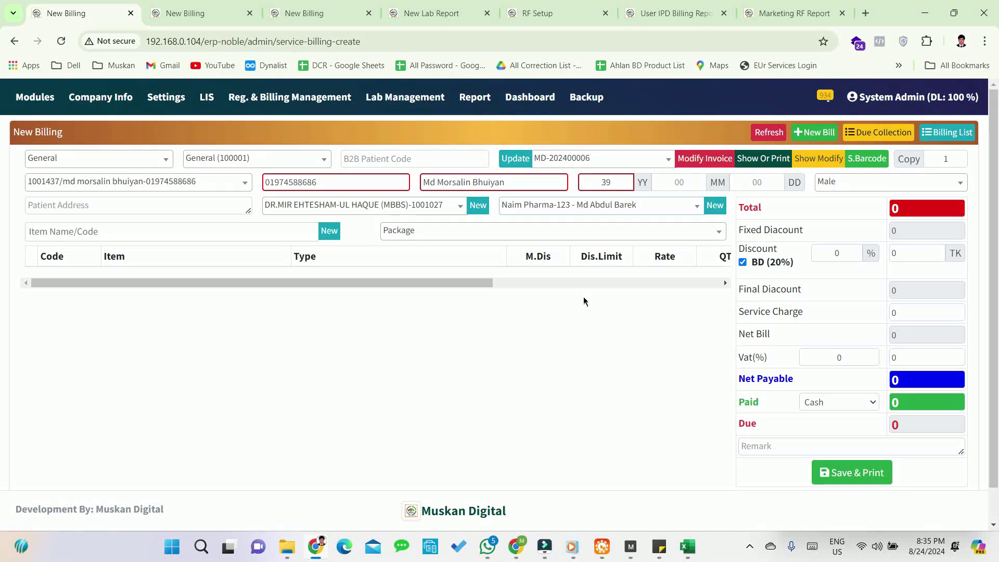
{"action": "left_click", "coordinate": [638, 209]}
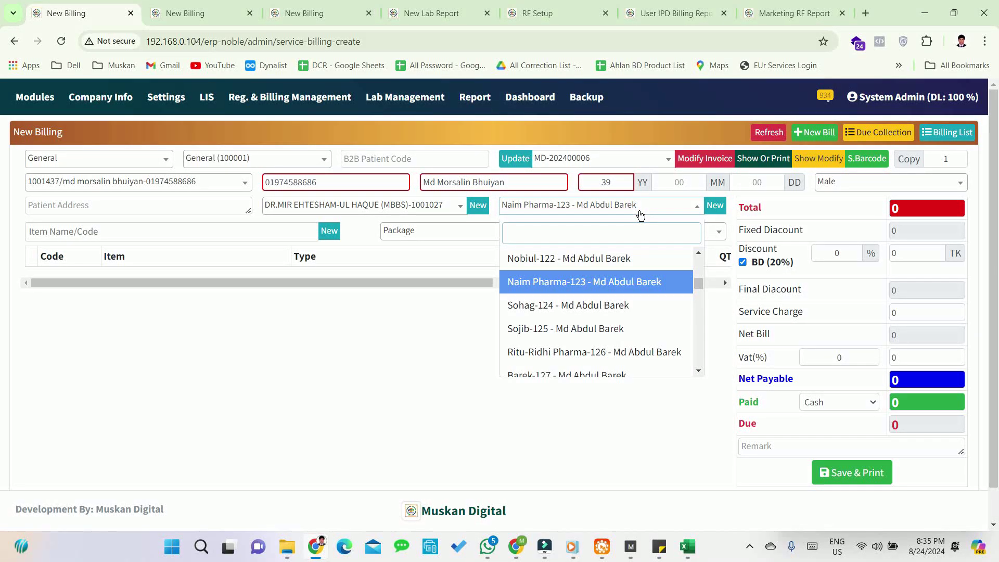
{"action": "scroll", "coordinate": [704, 291], "scroll_direction": "up", "scroll_amount": 5}
{"action": "left_click", "coordinate": [645, 258]}
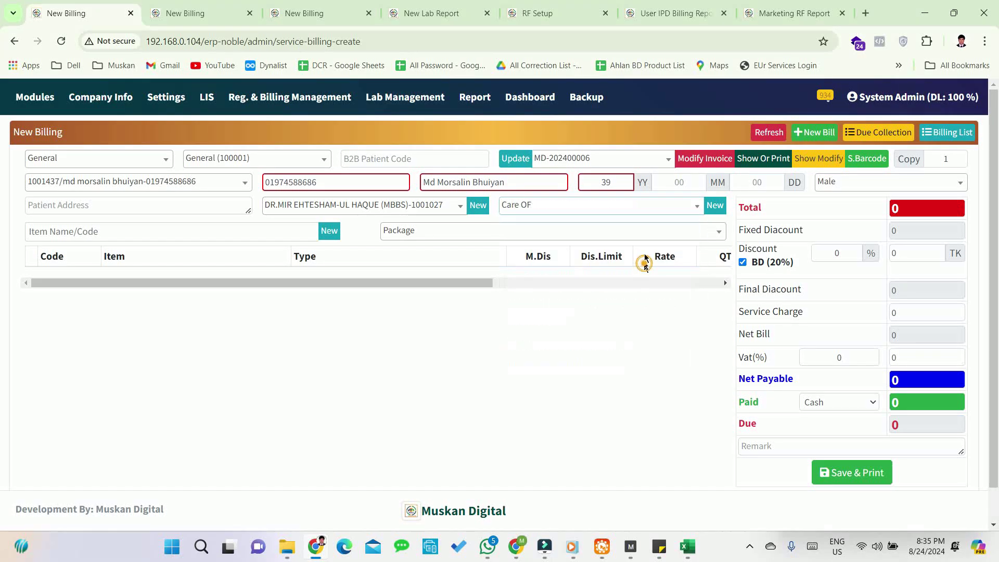
{"action": "left_click", "coordinate": [646, 205]}
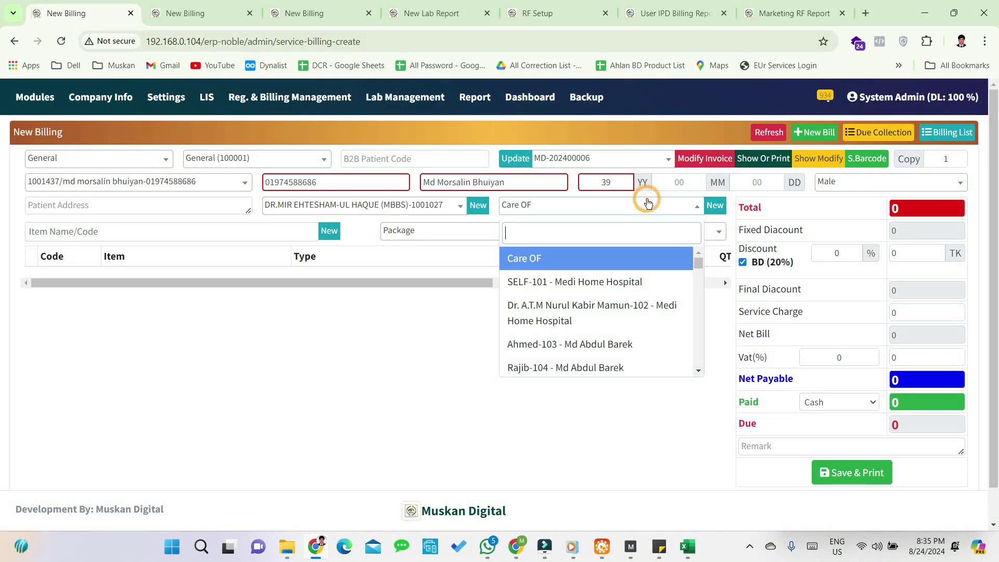
{"action": "type", "text": "hhh"}
{"action": "key", "text": "BackSpace"}
{"action": "key", "text": "BackSpace"}
{"action": "key", "text": "BackSpace"}
{"action": "left_click", "coordinate": [715, 205]}
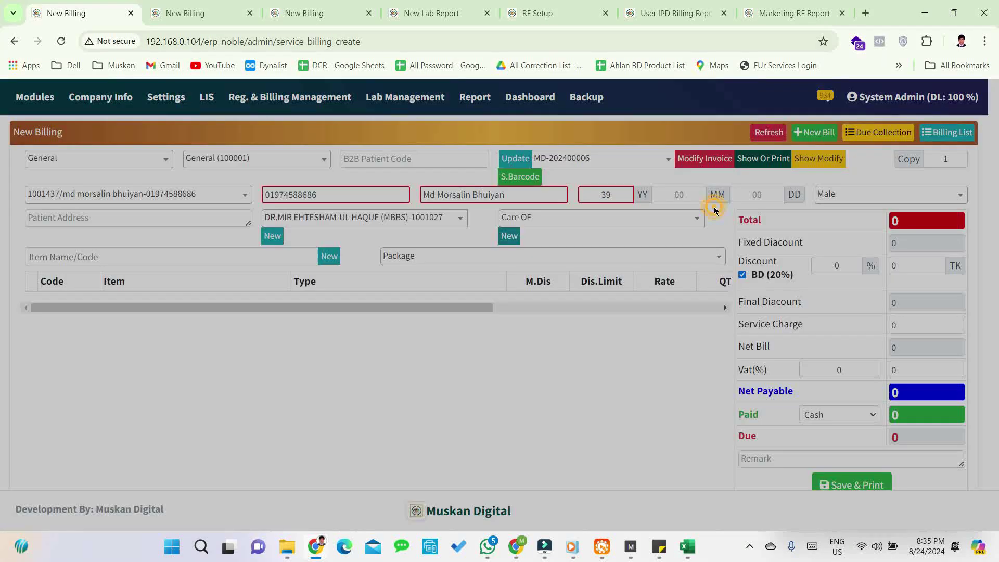
{"action": "left_click", "coordinate": [445, 160]}
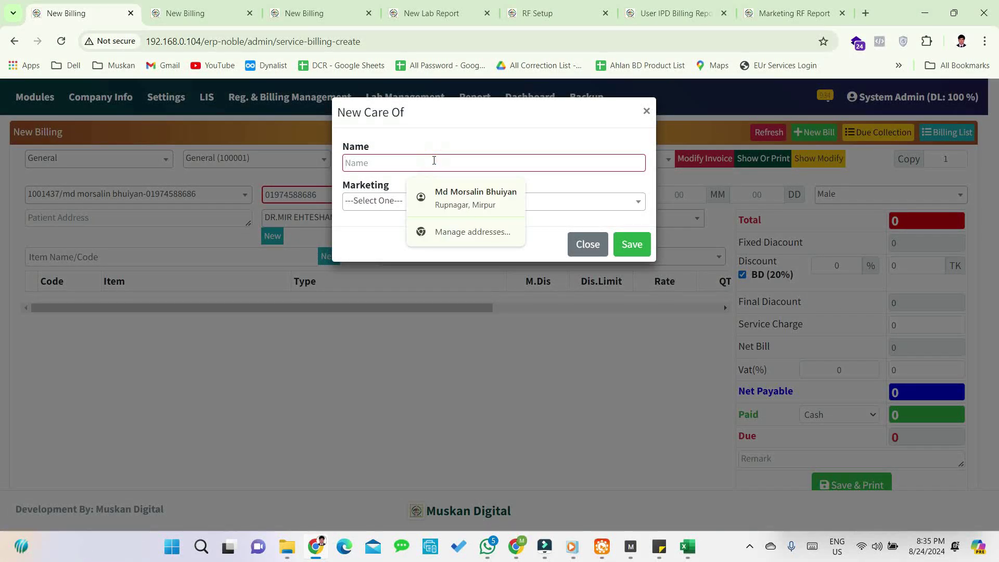
{"action": "type", "text": "Maa"}
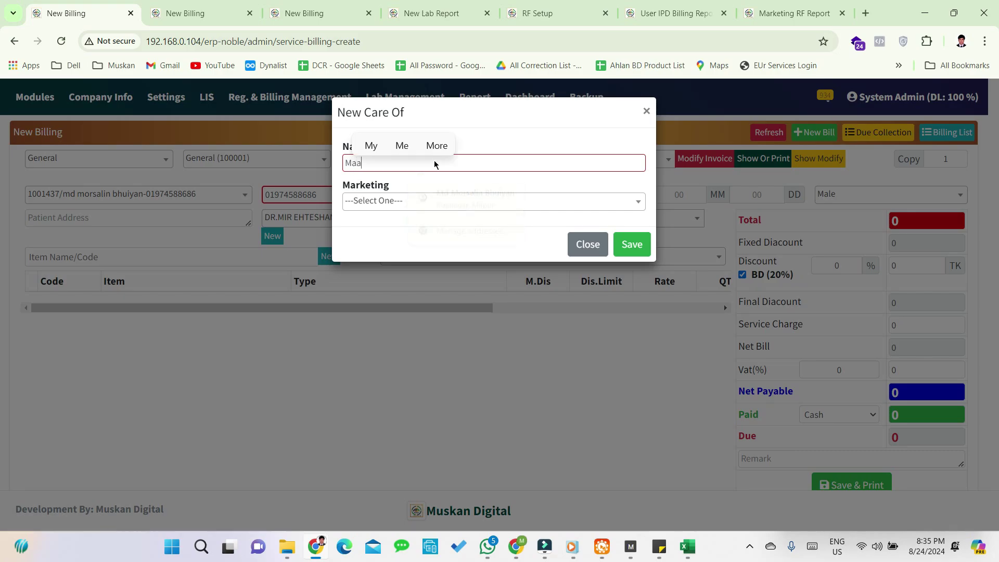
{"action": "type", "text": " Pharma"}
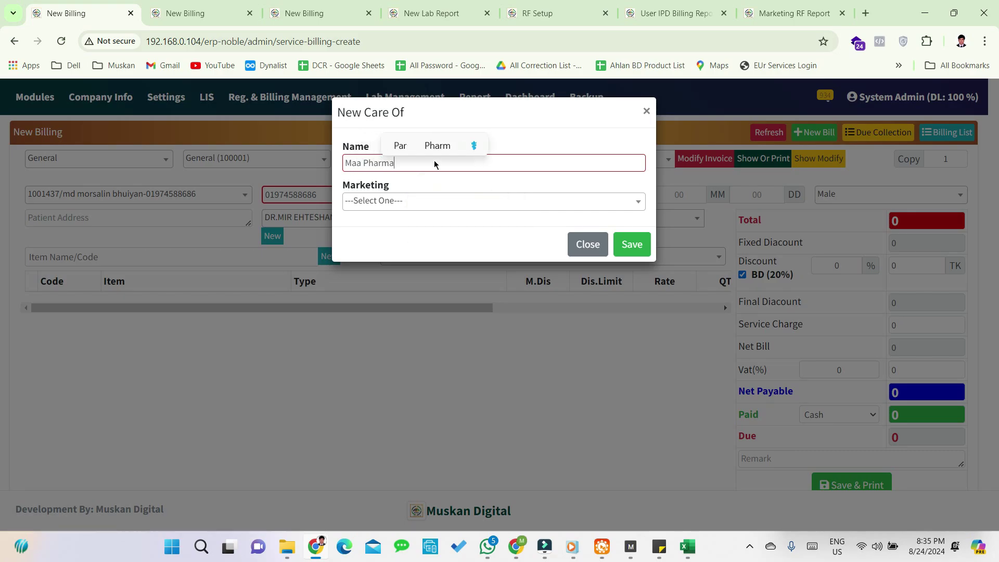
{"action": "type", "text": "cy-2"}
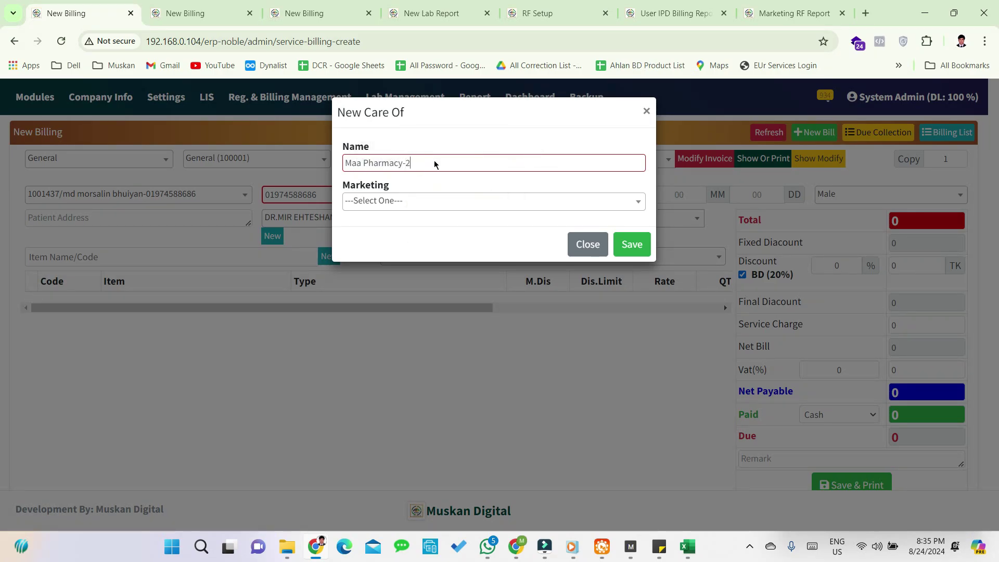
{"action": "left_click", "coordinate": [464, 201]}
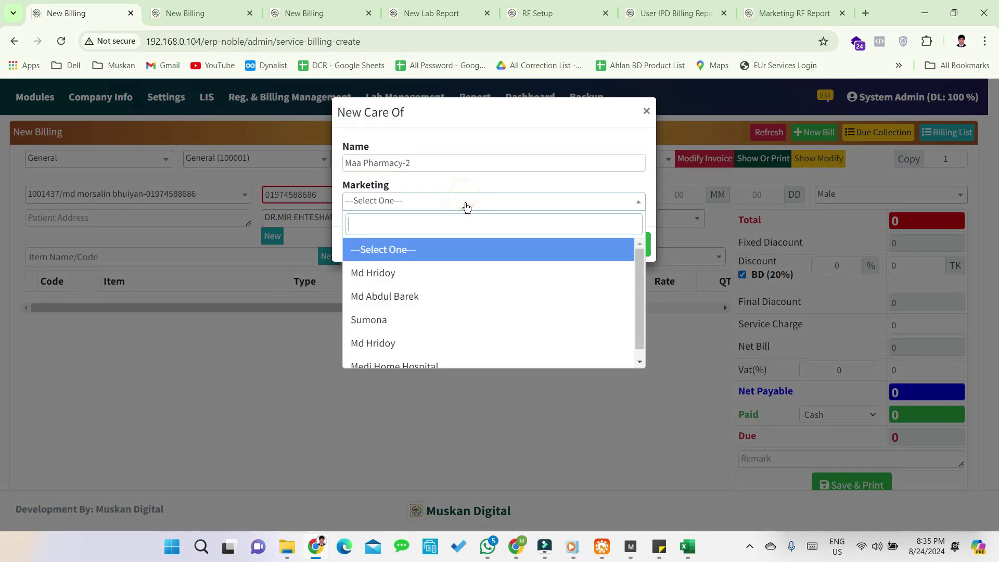
{"action": "left_click", "coordinate": [443, 343]}
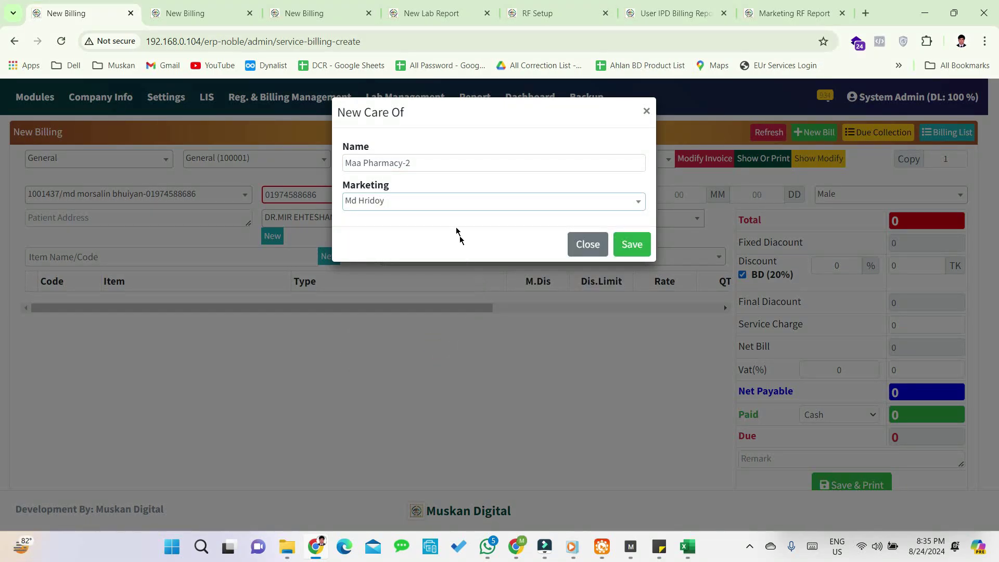
{"action": "left_click", "coordinate": [616, 245]}
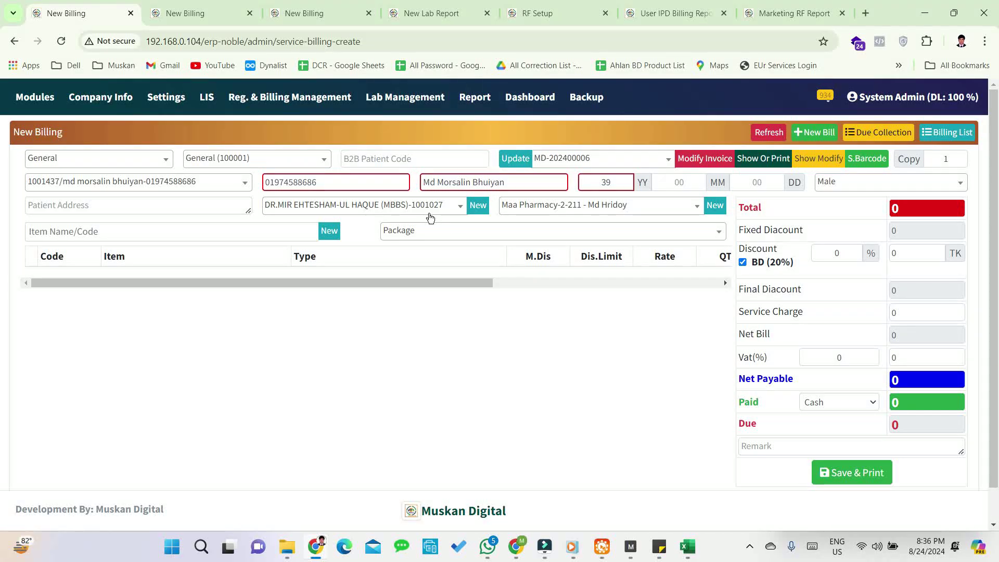
{"action": "left_click", "coordinate": [480, 210]}
{"action": "left_click", "coordinate": [645, 110]}
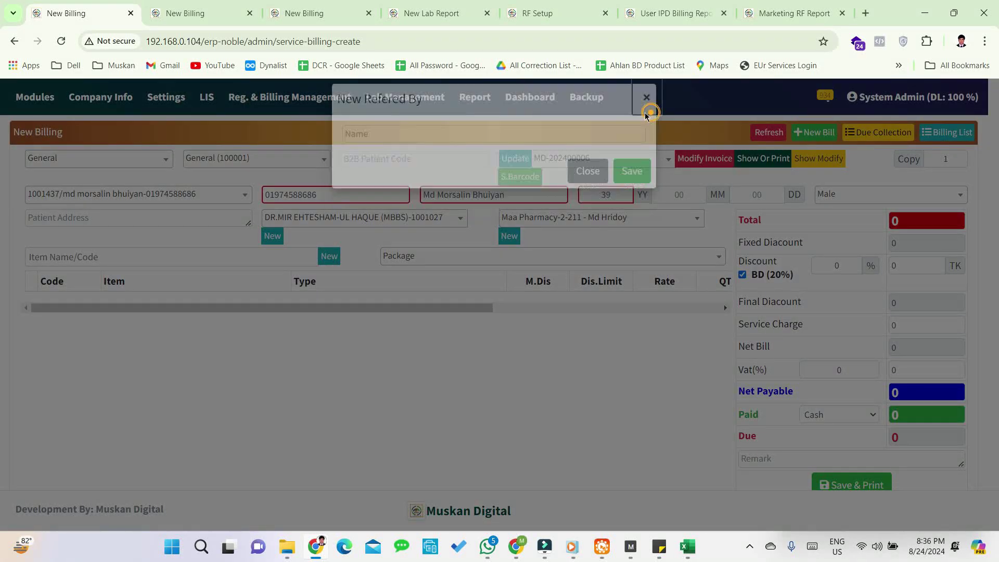
{"action": "left_click", "coordinate": [329, 231]}
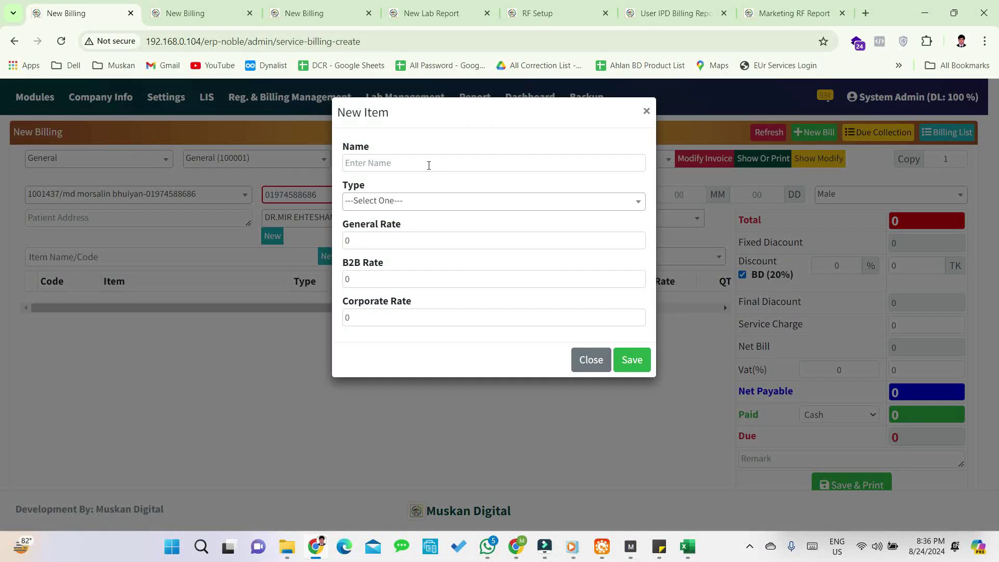
{"action": "left_click", "coordinate": [428, 164]}
{"action": "left_click", "coordinate": [376, 203]}
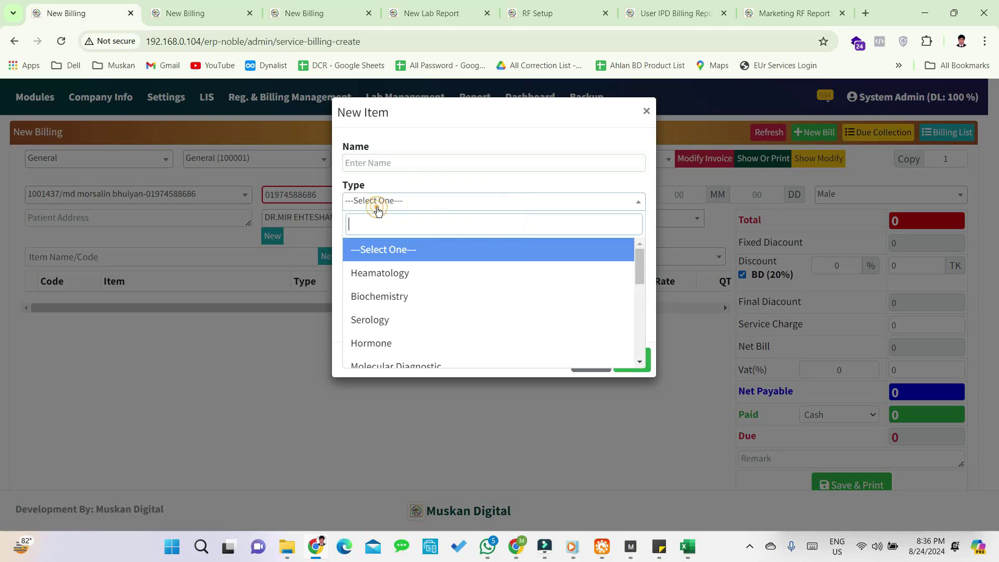
{"action": "left_click", "coordinate": [380, 272]}
{"action": "left_click", "coordinate": [370, 240]}
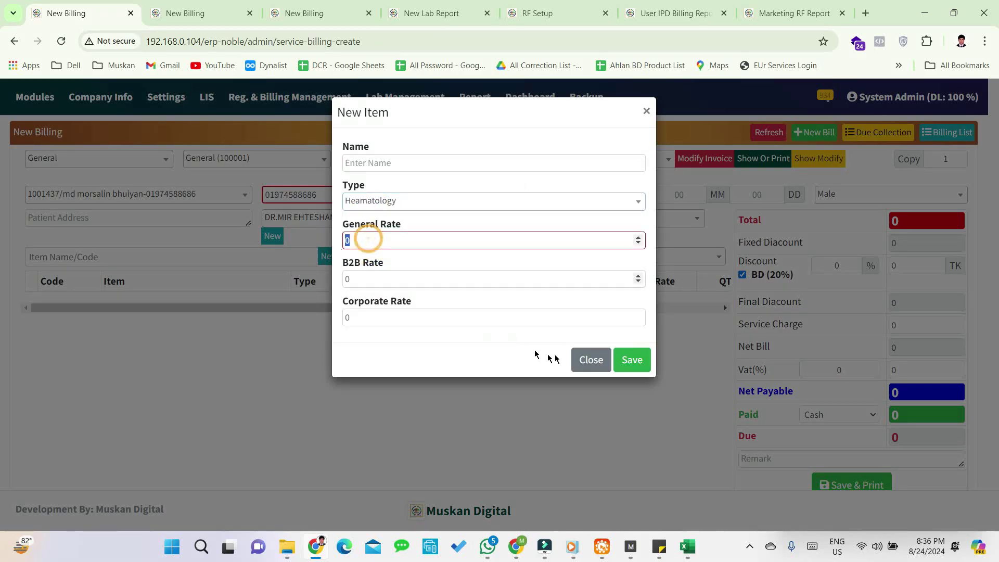
{"action": "left_click", "coordinate": [646, 111]}
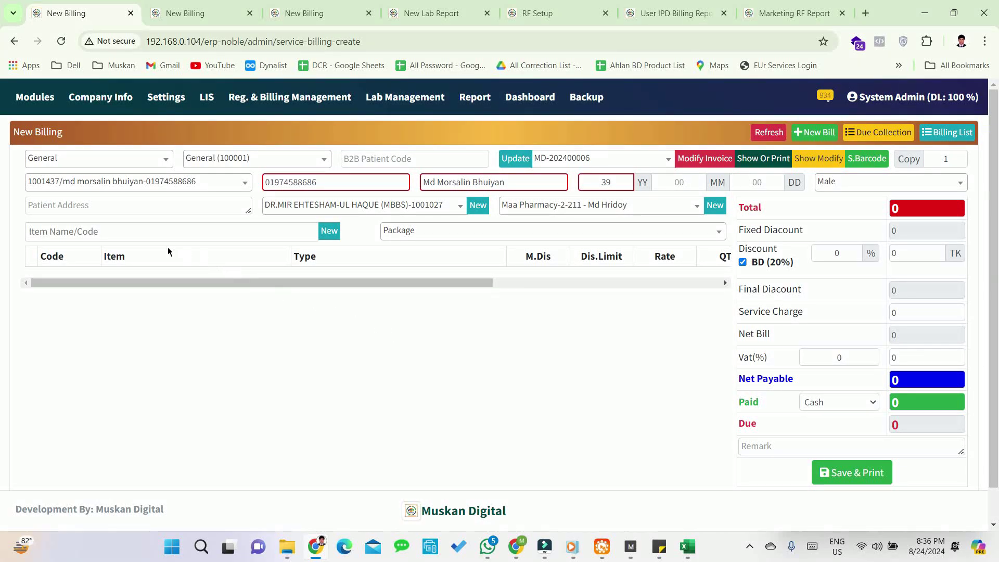
{"action": "left_click", "coordinate": [153, 236]}
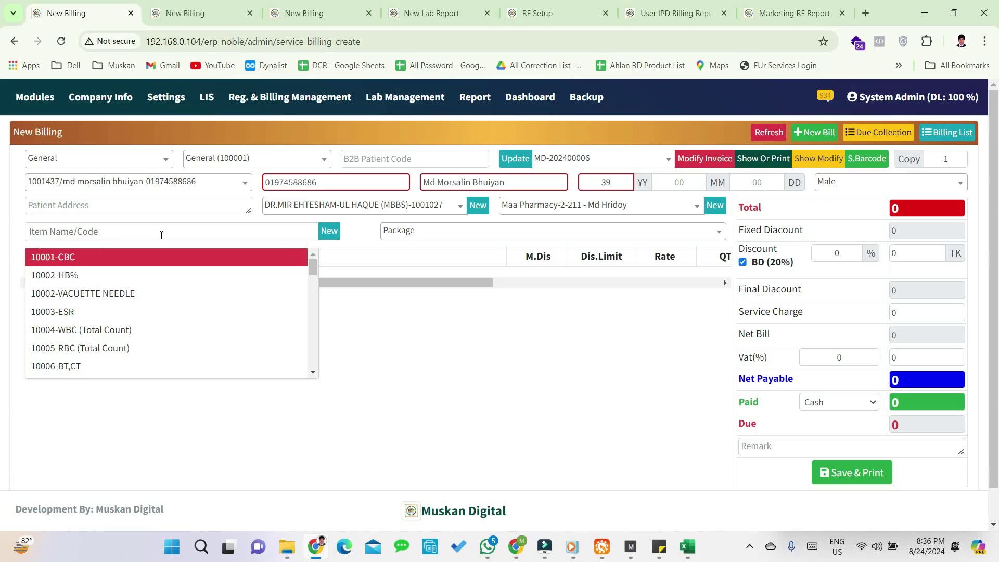
- Add CBC, URIC ACID, FBS, CREATININE, RBS and USG OF WHOLE ABDOMEN(W/A) to the bill
{"action": "key", "text": "Return"}
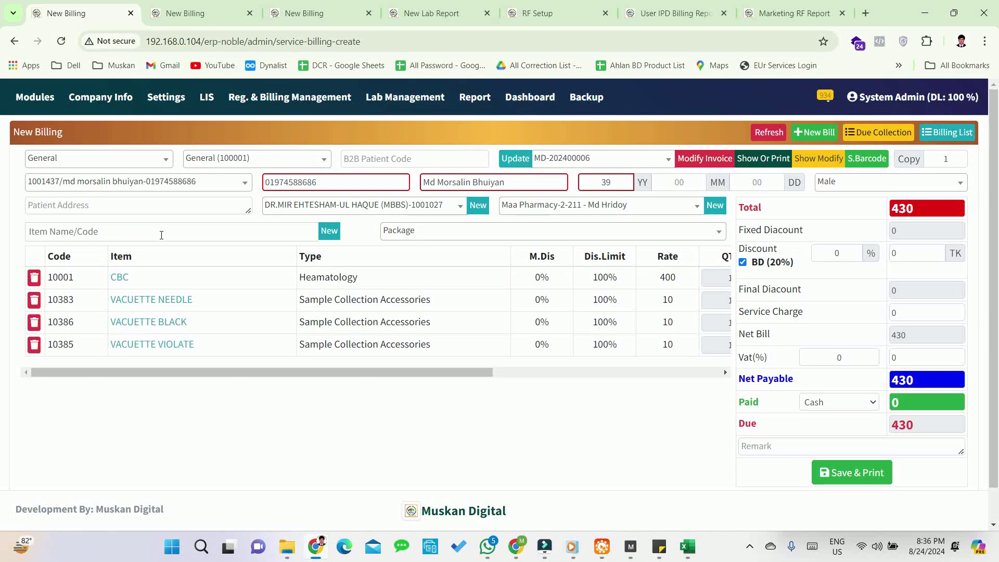
{"action": "type", "text": "uric"}
{"action": "key", "text": "Return"}
{"action": "type", "text": "fbs"}
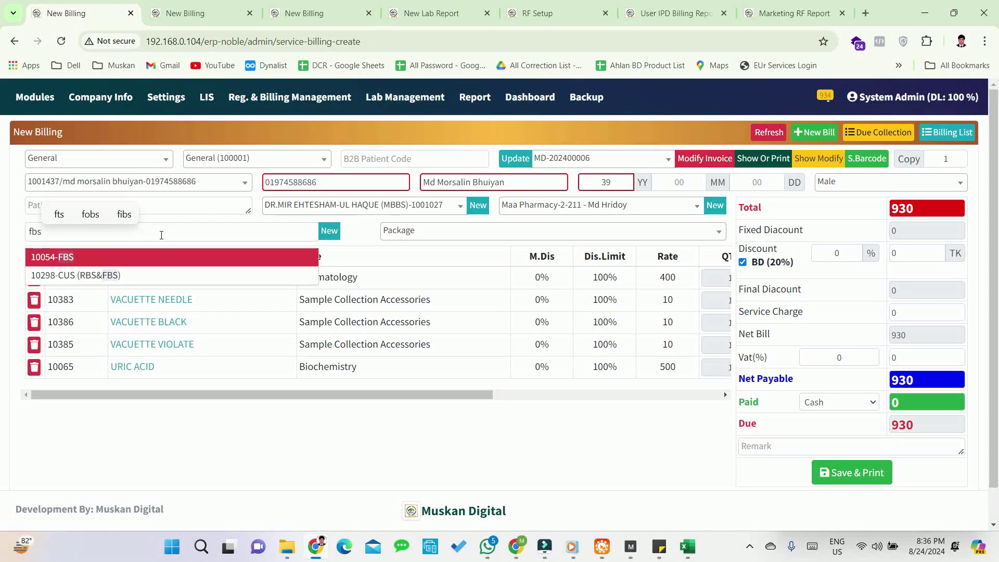
{"action": "key", "text": "Return"}
{"action": "type", "text": "cre"}
{"action": "key", "text": "Return"}
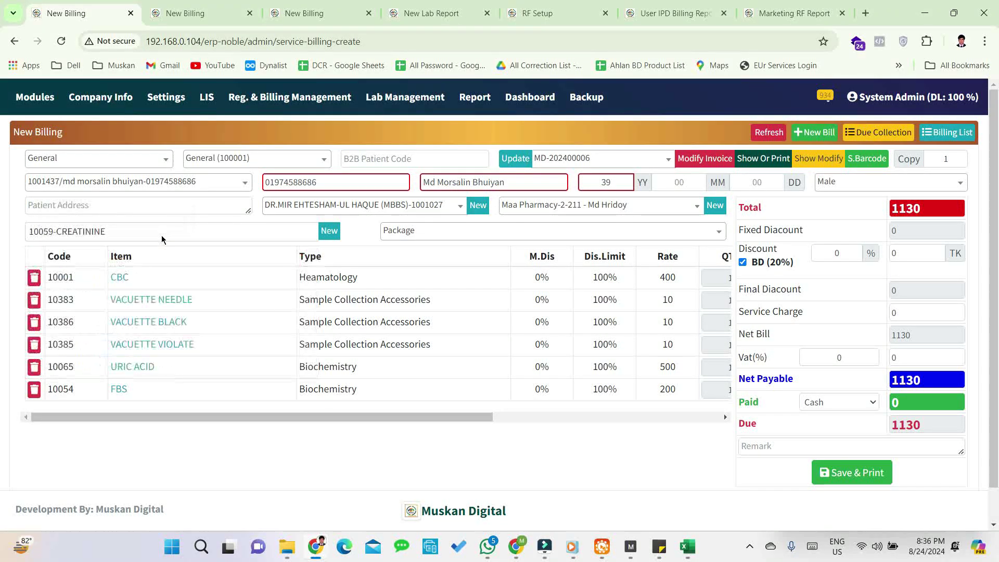
{"action": "type", "text": "rbs"}
{"action": "key", "text": "Return"}
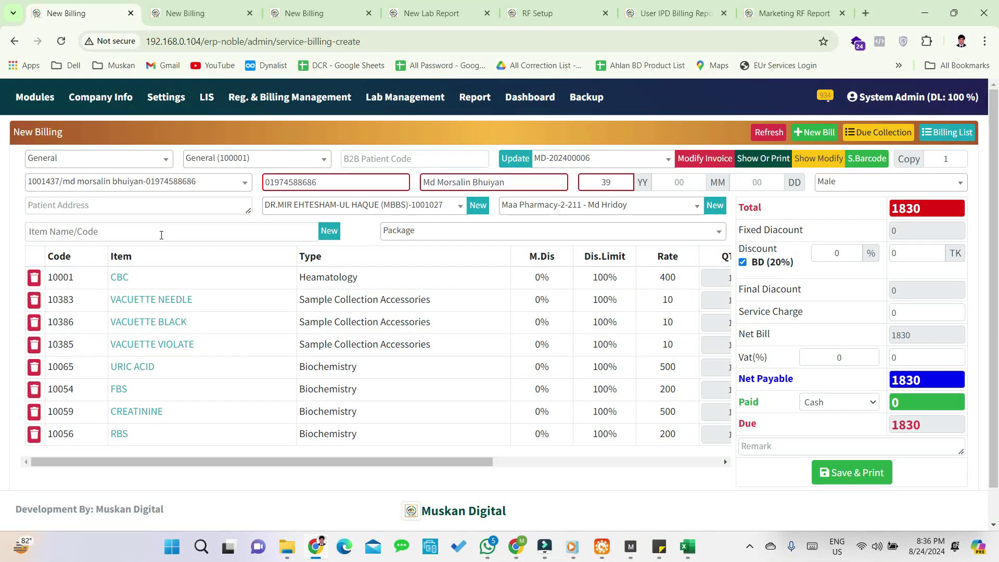
{"action": "type", "text": "2h"}
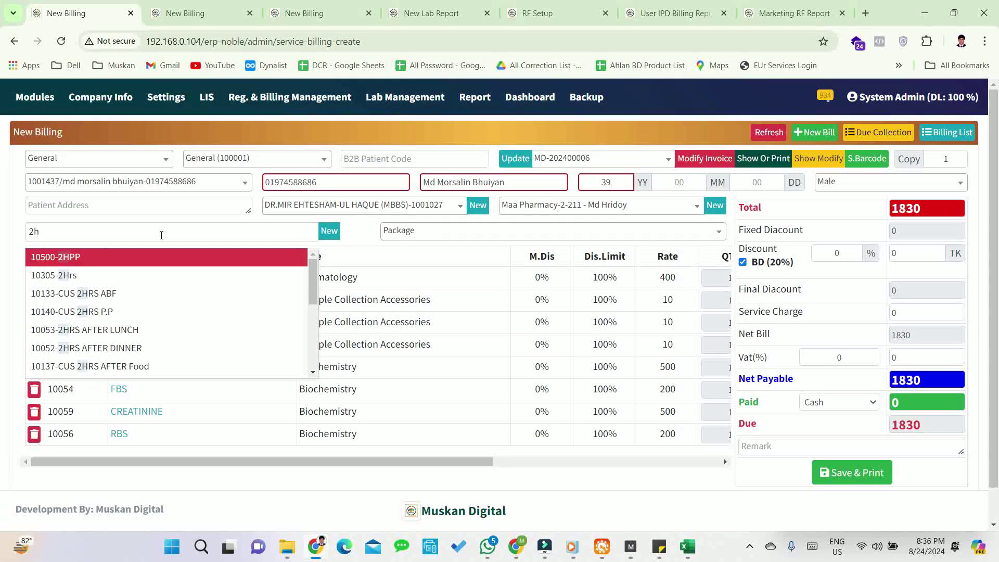
{"action": "key", "text": "BackSpace"}
{"action": "key", "text": "BackSpace"}
{"action": "type", "text": "whol"}
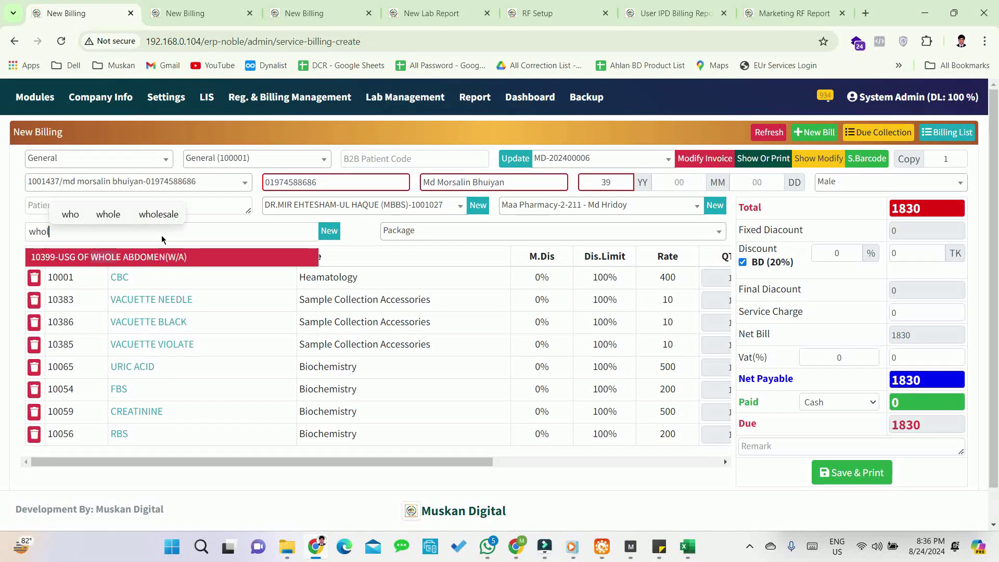
{"action": "key", "text": "Return"}
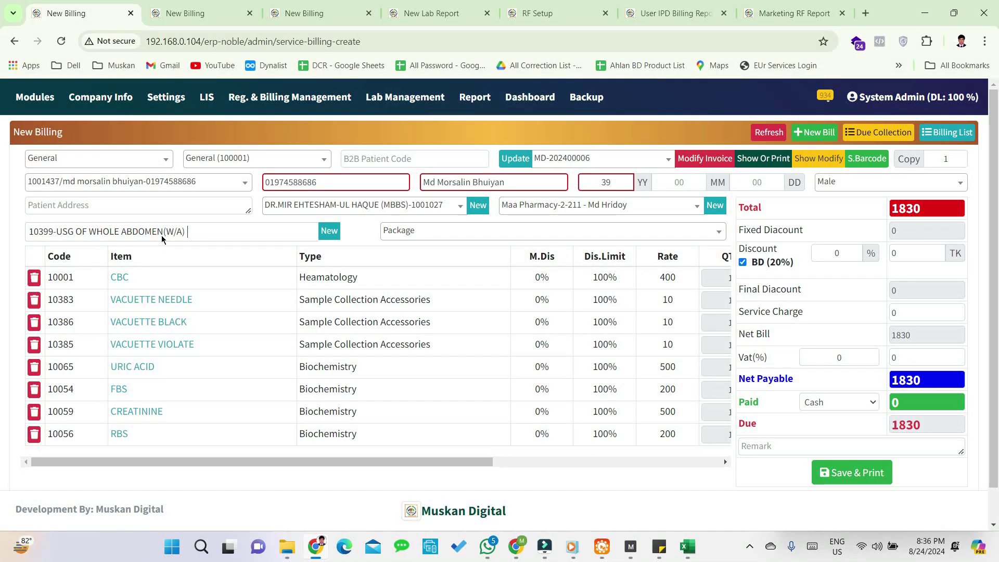
{"action": "key", "text": "Return"}
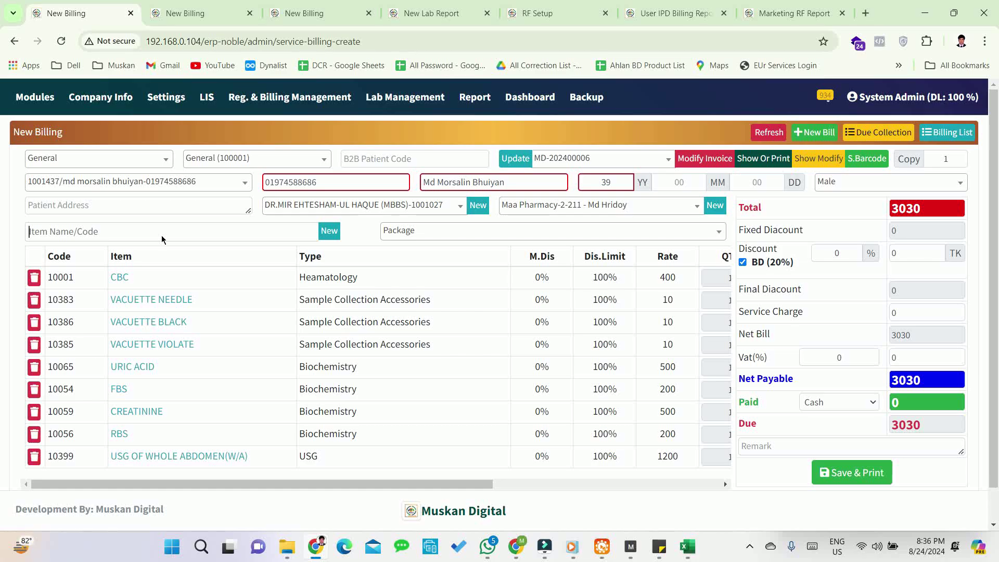
- Apply a 330 TK discount, record 2700 paid leaving 0 due, and save the bill
{"action": "key", "text": "Return"}
{"action": "type", "text": "330"}
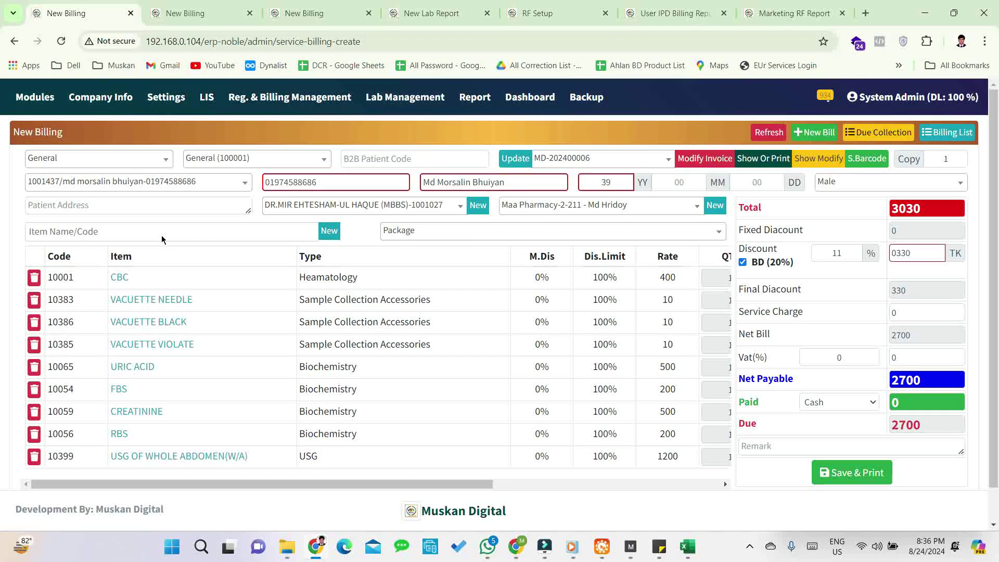
{"action": "key", "text": "Return"}
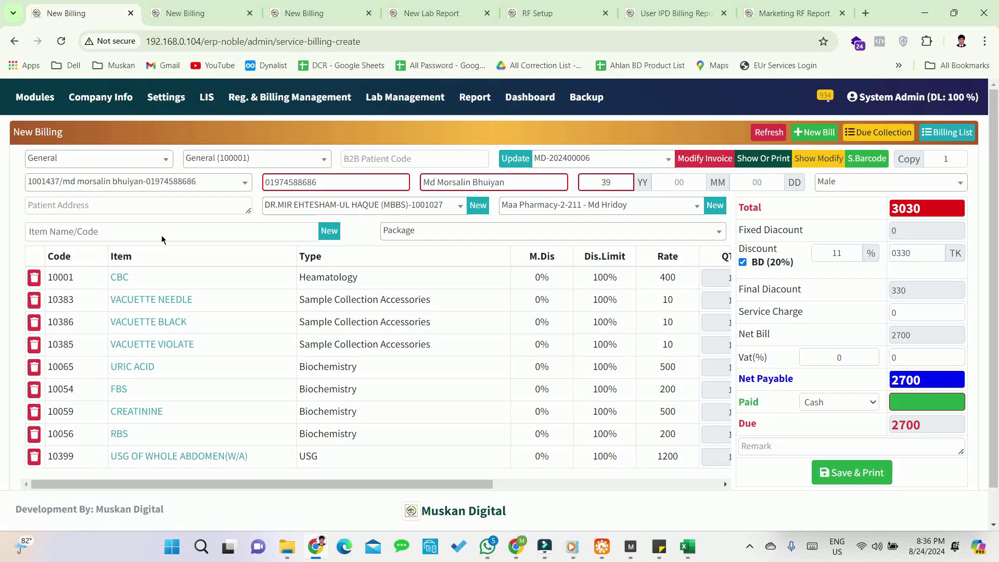
{"action": "type", "text": "2700"}
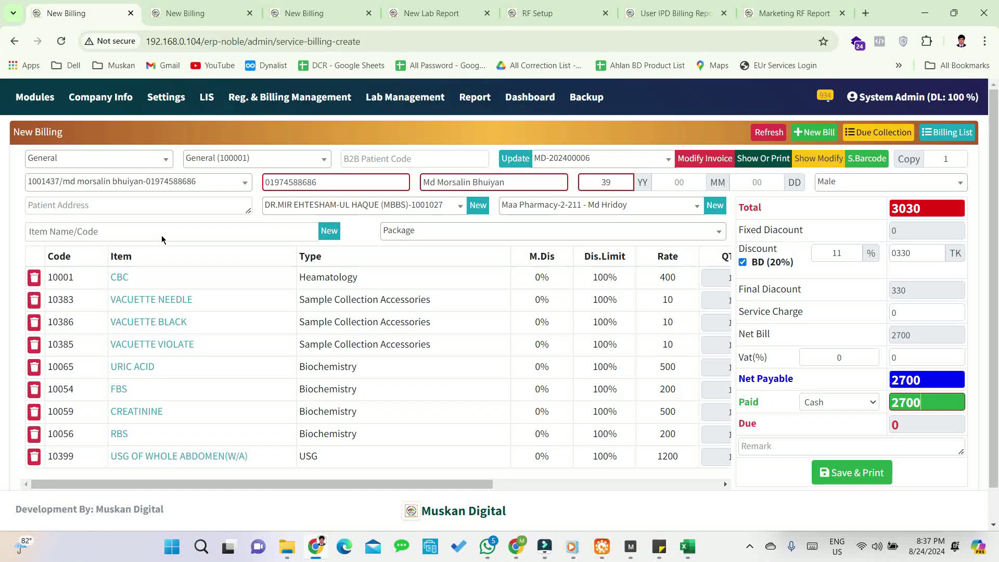
{"action": "key", "text": "Return"}
{"action": "key", "text": "Return"}
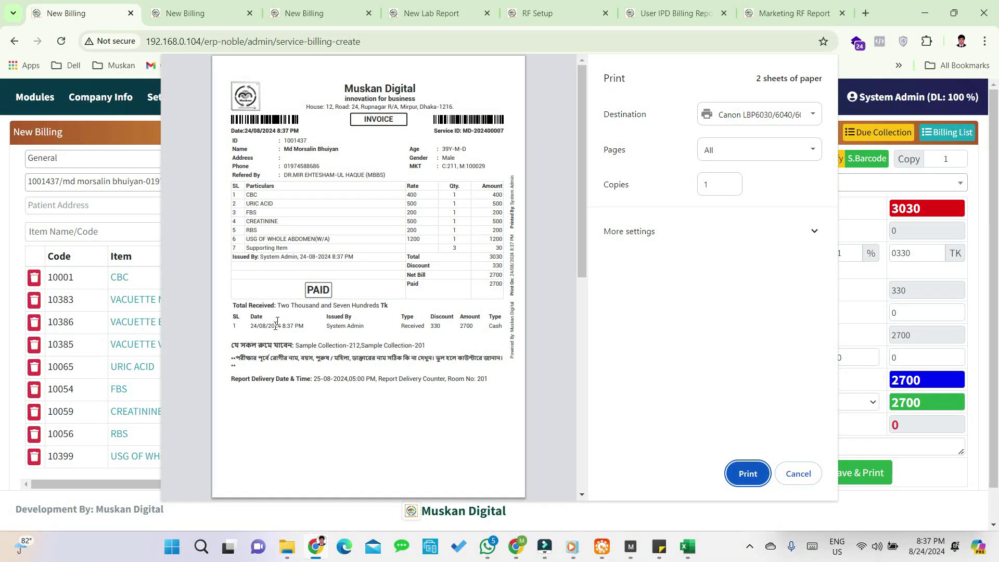
- Check the sample collection rooms line and PAID stamp on the invoice preview, then cancel printing
{"action": "left_click_drag", "start_coordinate": [231, 346], "coordinate": [433, 347]}
{"action": "left_click", "coordinate": [376, 358]}
{"action": "left_click_drag", "start_coordinate": [309, 285], "coordinate": [326, 296]}
{"action": "left_click", "coordinate": [327, 295]}
{"action": "left_click", "coordinate": [798, 473]}
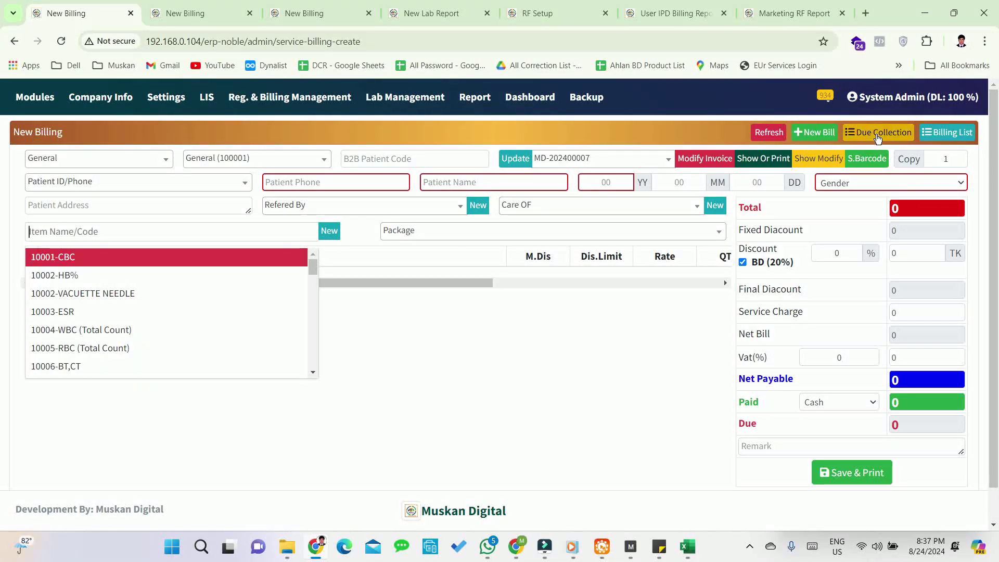
- Collect the 660 due on invoice MD-202400006 in Due Collection
{"action": "left_click", "coordinate": [877, 133]}
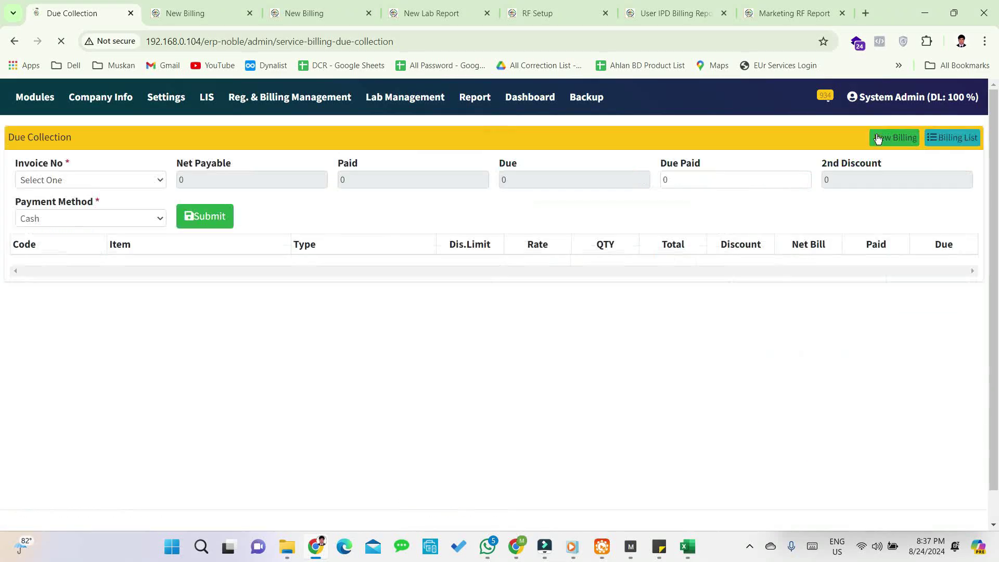
{"action": "left_click", "coordinate": [78, 180]}
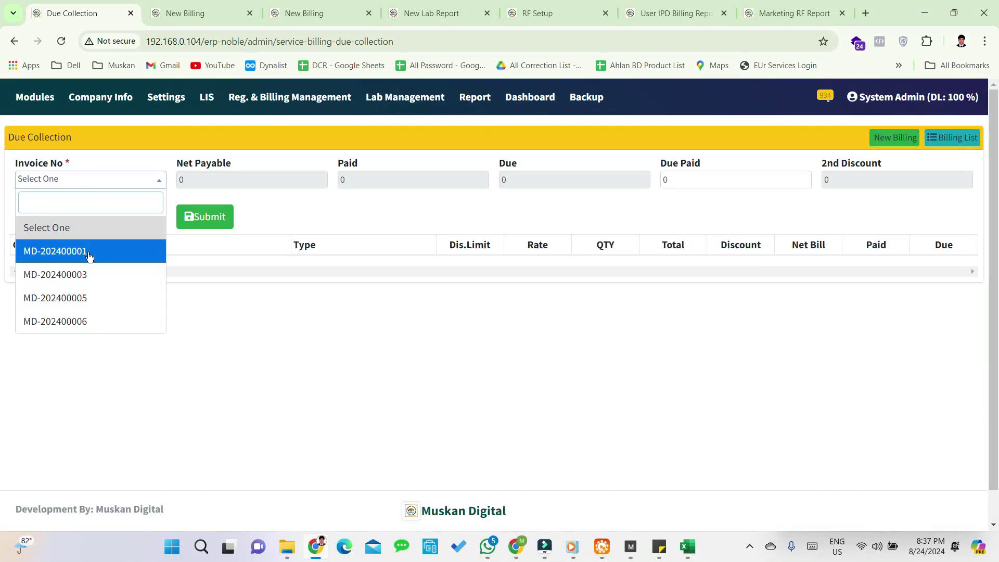
{"action": "left_click", "coordinate": [62, 321]}
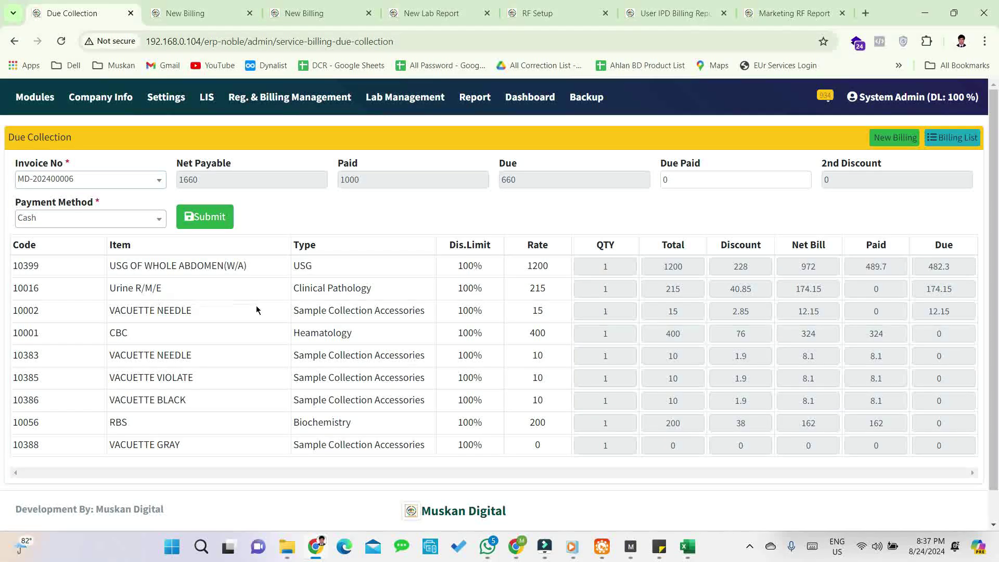
{"action": "scroll", "coordinate": [564, 321], "scroll_direction": "down", "scroll_amount": 1}
{"action": "scroll", "coordinate": [541, 316], "scroll_direction": "up", "scroll_amount": 1}
{"action": "type", "text": "660"}
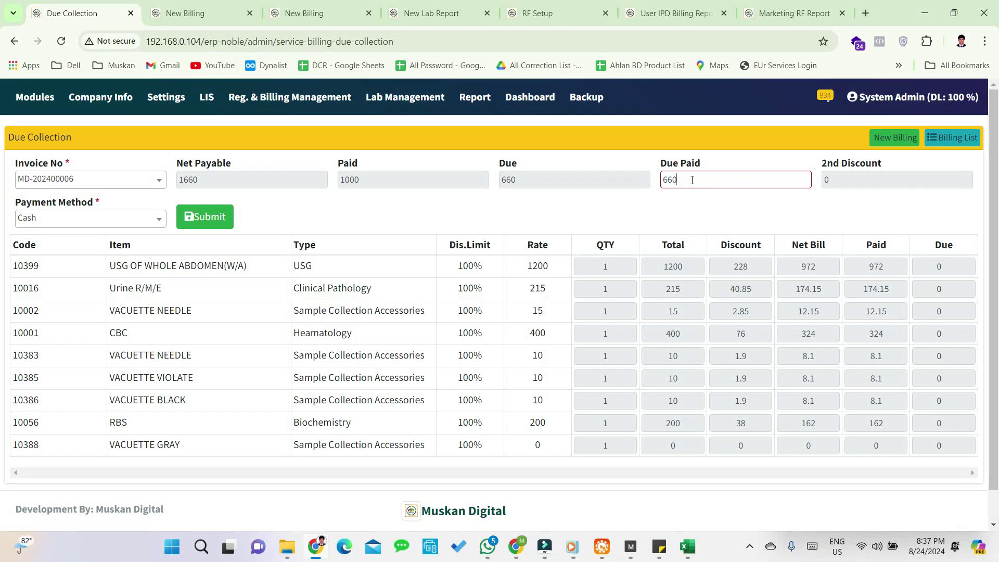
{"action": "left_click", "coordinate": [204, 216]}
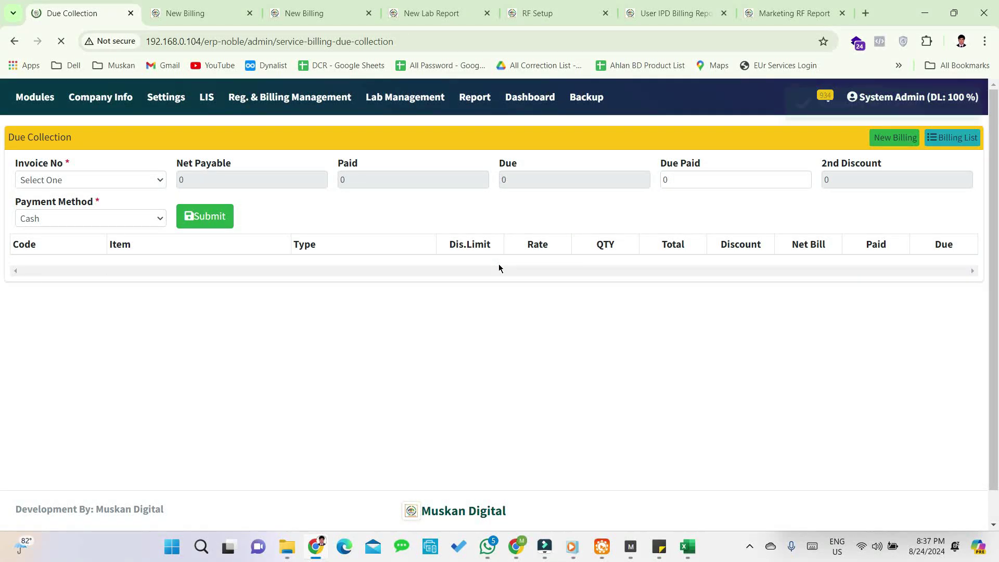
- Check which invoices still have dues, then return to the New Billing page
{"action": "left_click", "coordinate": [111, 179]}
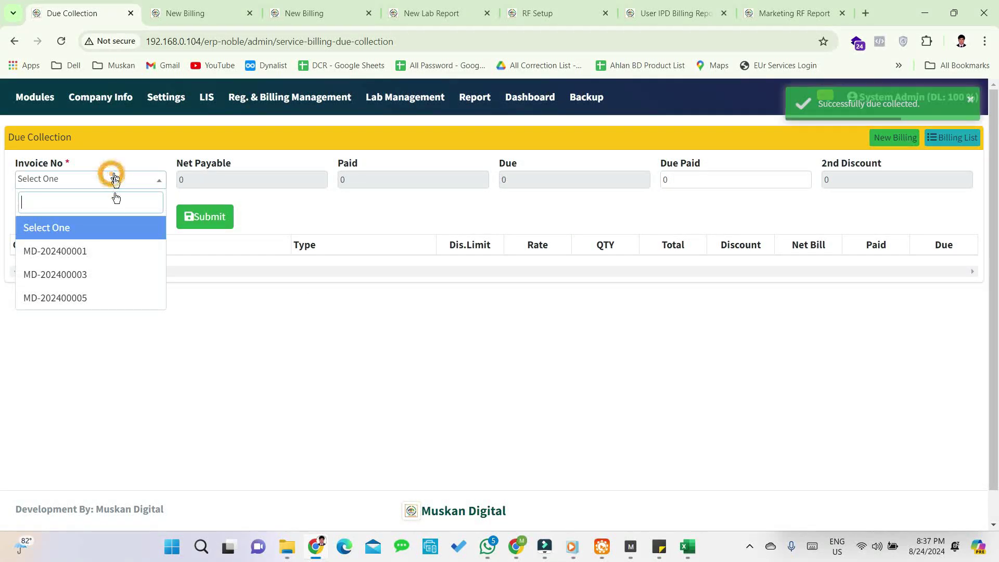
{"action": "left_click", "coordinate": [257, 308]}
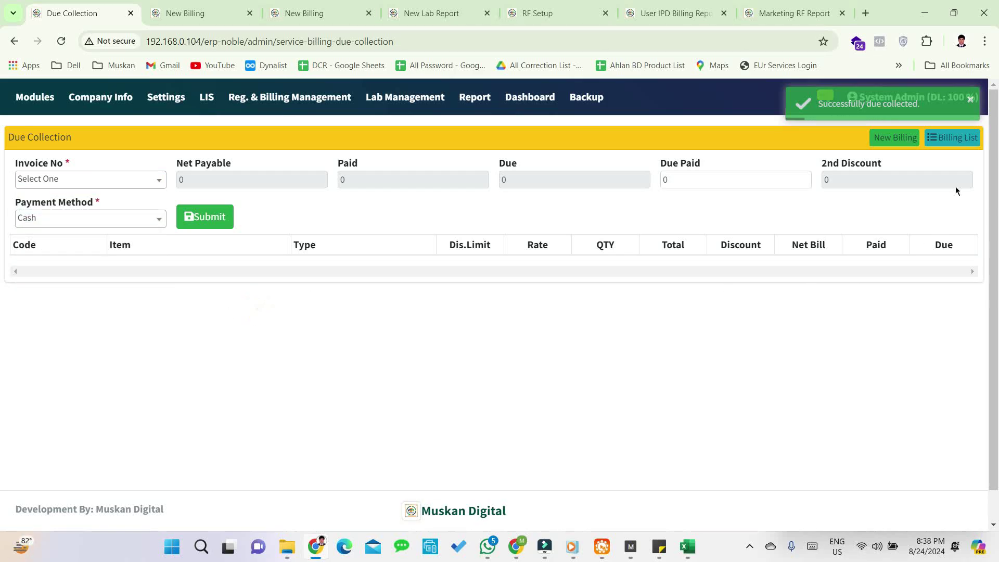
{"action": "left_click", "coordinate": [890, 145]}
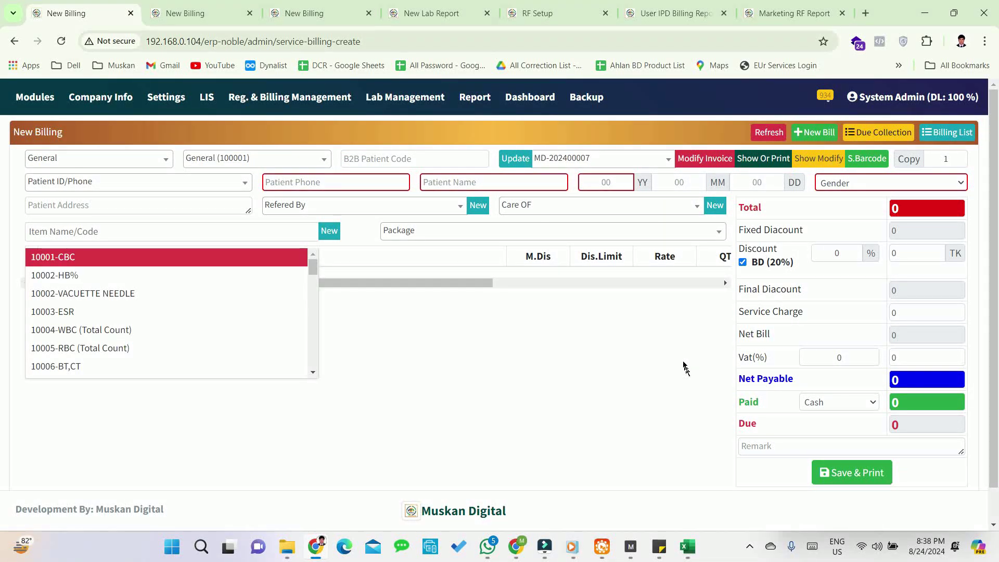
- Preview invoice MD-202400007 without printing, then load invoice MD-202400006 into the form
{"action": "left_click", "coordinate": [596, 160]}
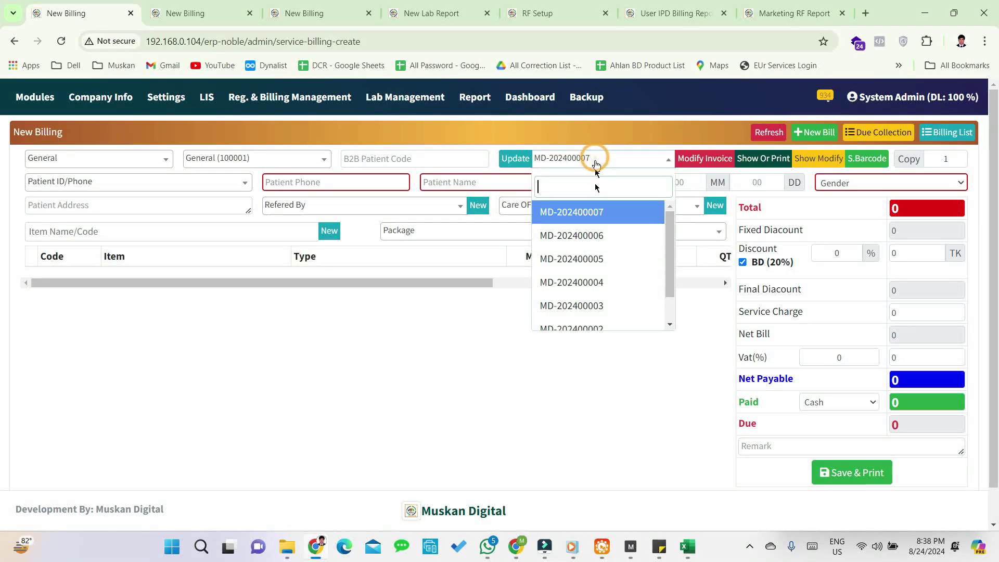
{"action": "left_click", "coordinate": [584, 217]}
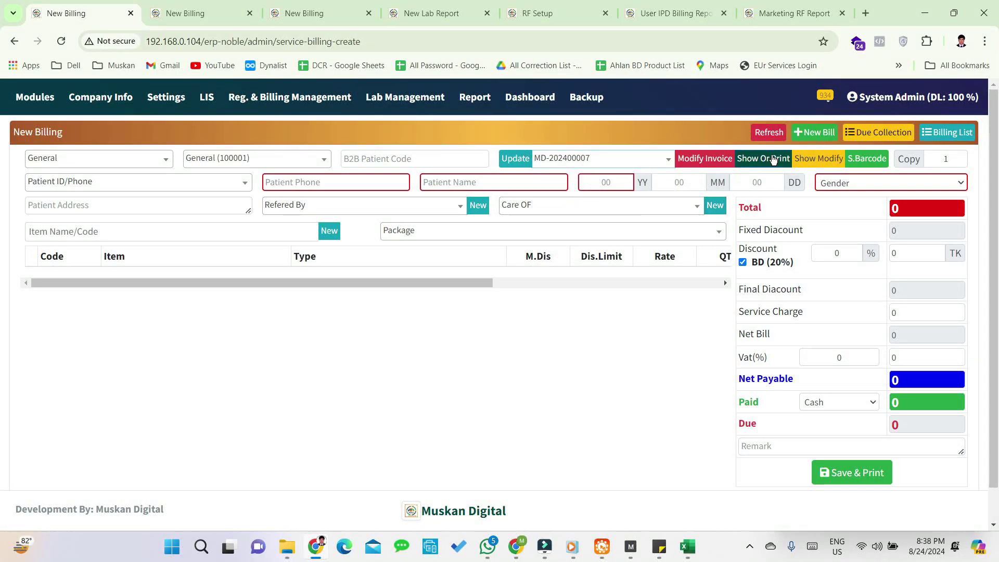
{"action": "left_click", "coordinate": [768, 160]}
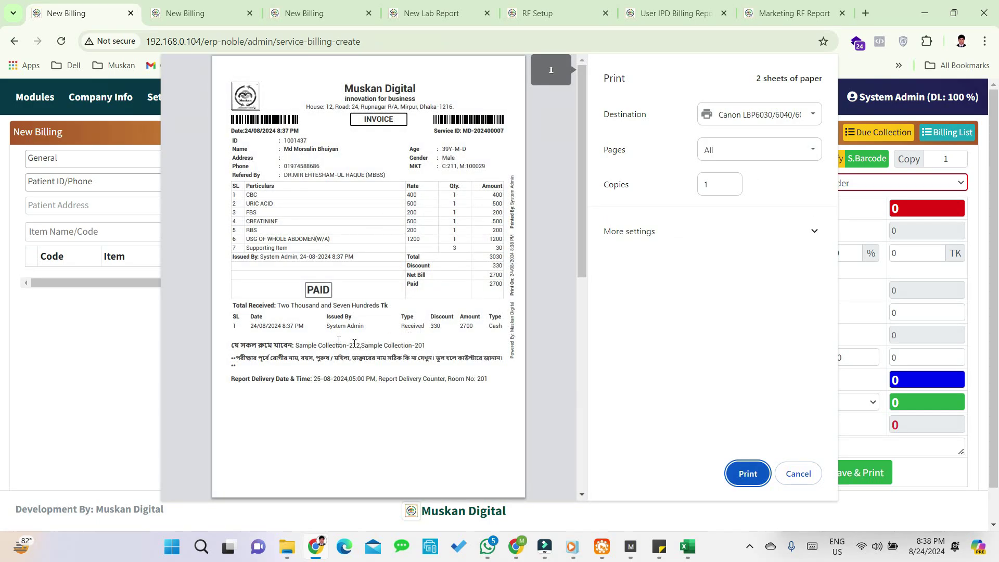
{"action": "left_click", "coordinate": [798, 473]}
{"action": "left_click", "coordinate": [623, 158]}
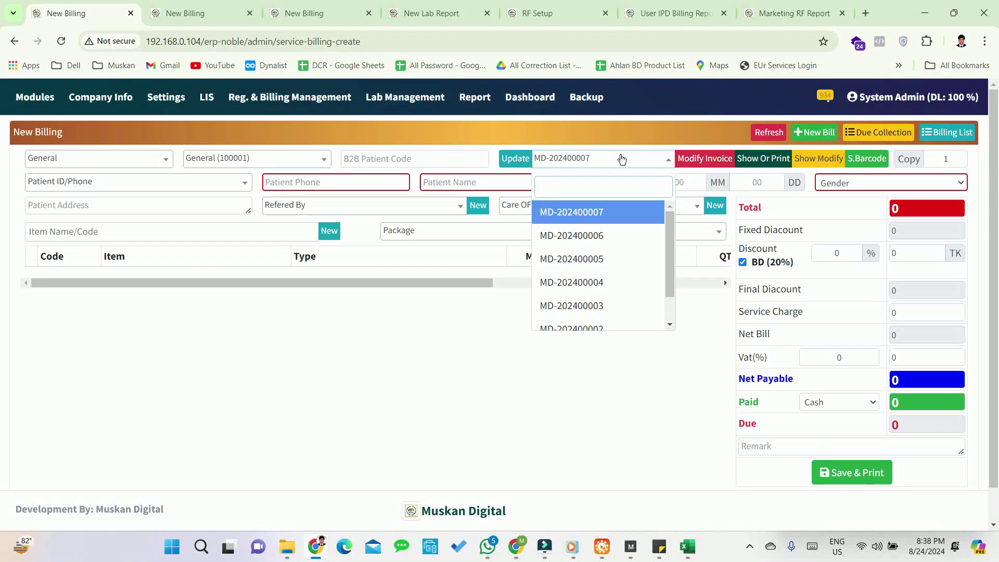
{"action": "left_click", "coordinate": [601, 241]}
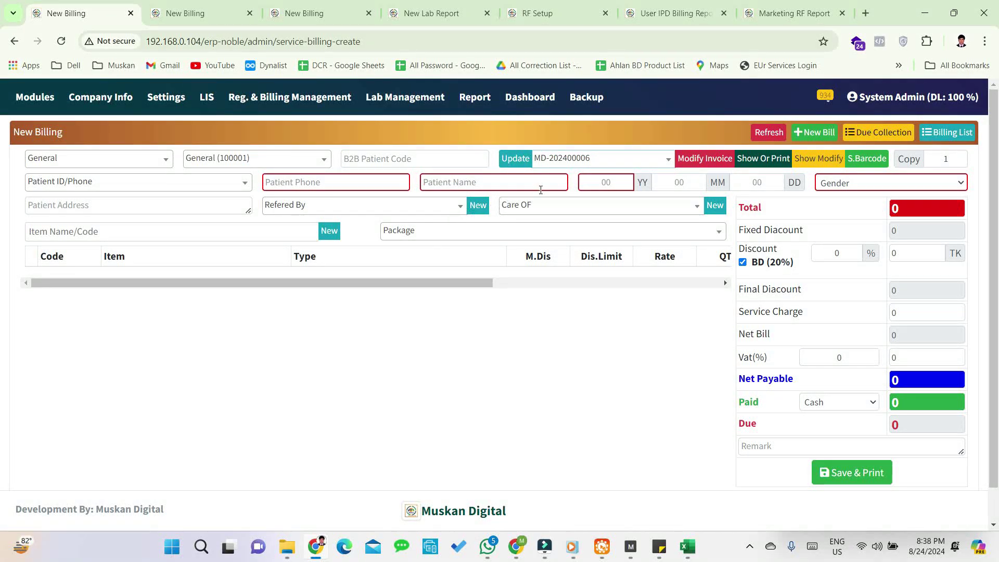
- Enter the patient's corrected full name, capitalising the surname's B
{"action": "left_click", "coordinate": [509, 159]}
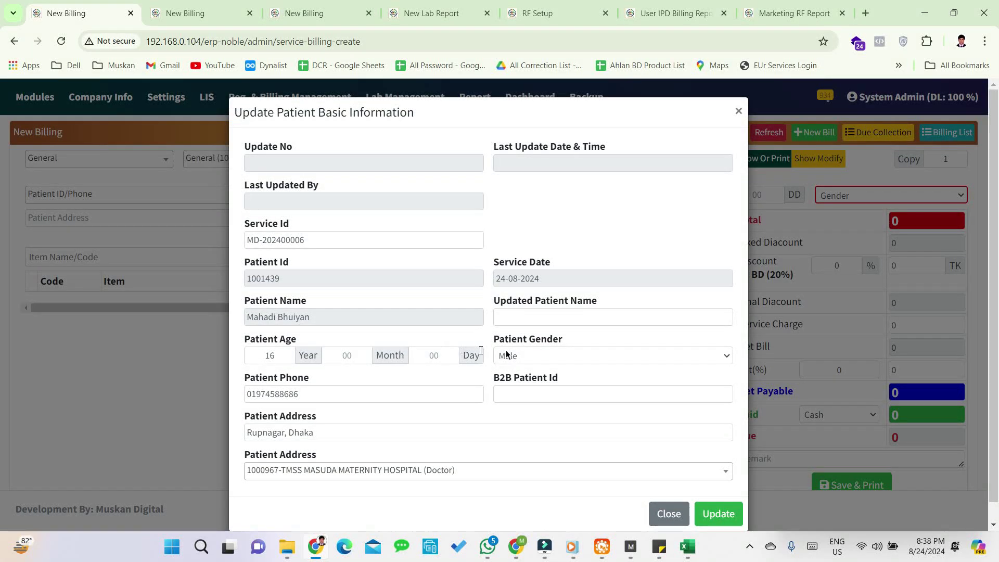
{"action": "left_click", "coordinate": [500, 318]}
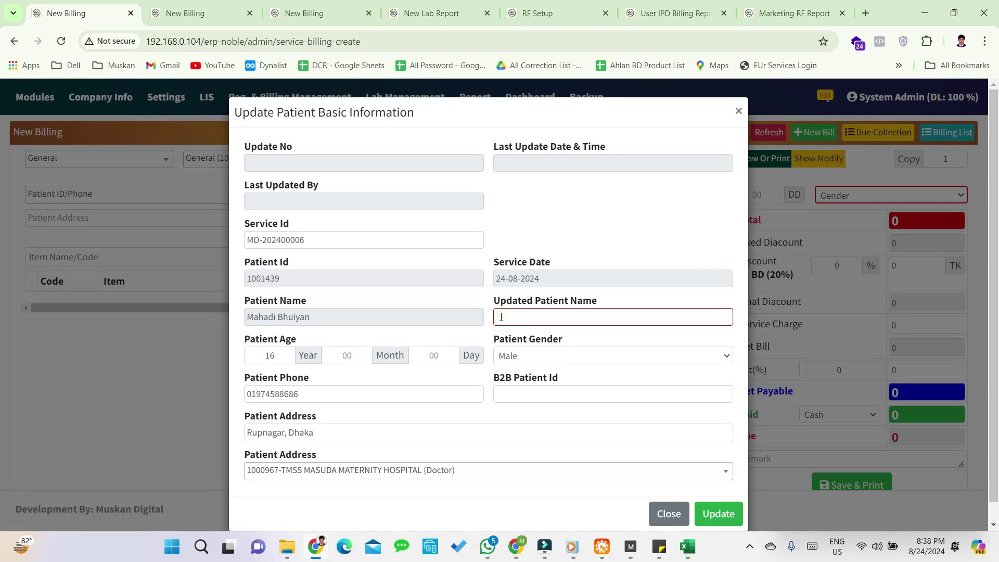
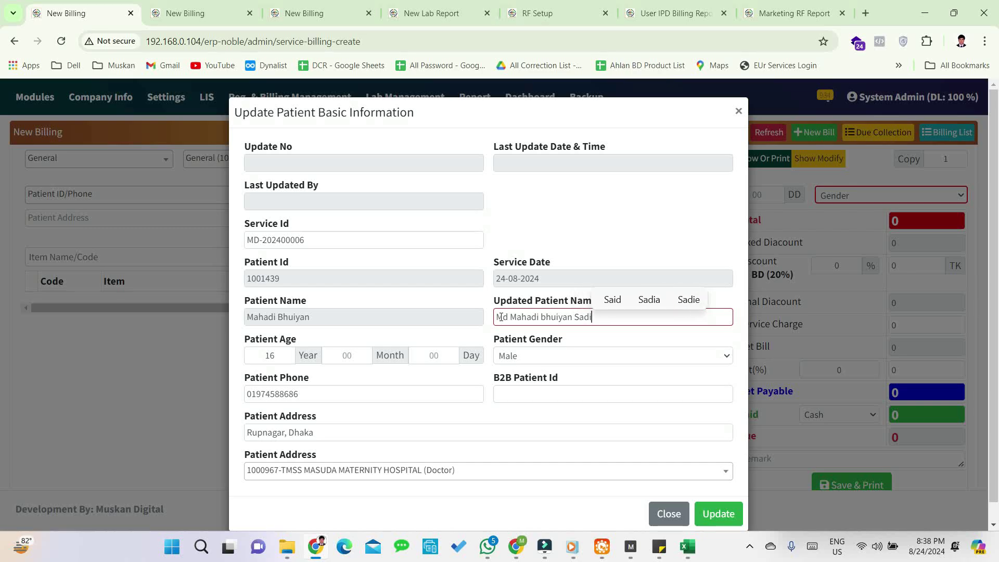
{"action": "left_click", "coordinate": [544, 317]}
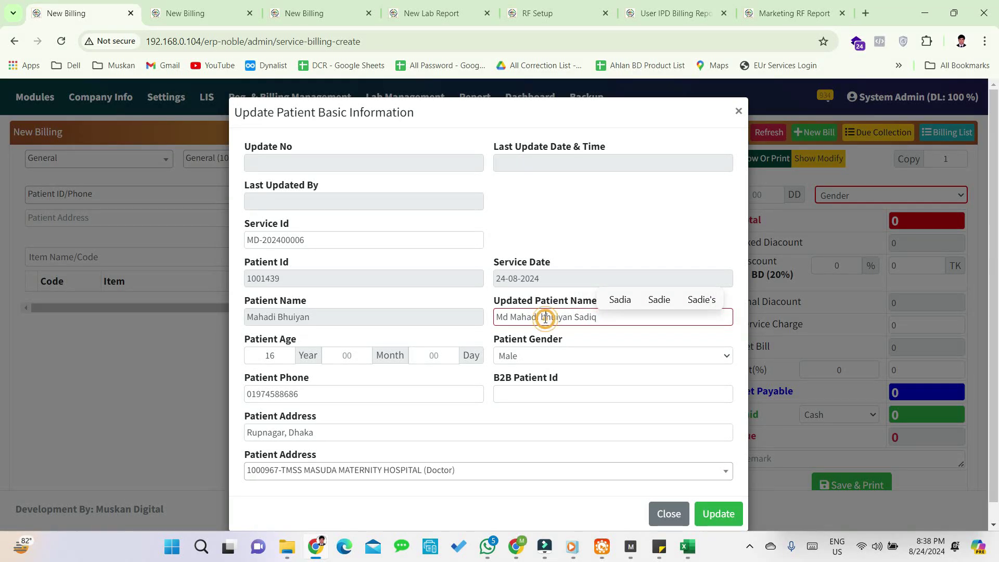
{"action": "key", "text": "BackSpace"}
{"action": "type", "text": "B"}
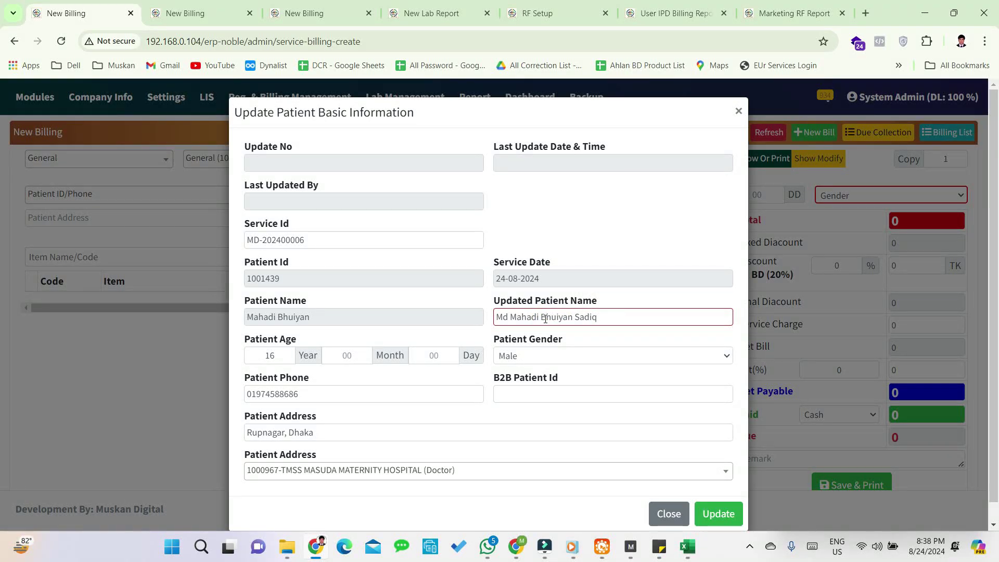
- Set the patient's age to 12 years and save the updated patient details
{"action": "double_click", "coordinate": [280, 360]}
{"action": "type", "text": "12"}
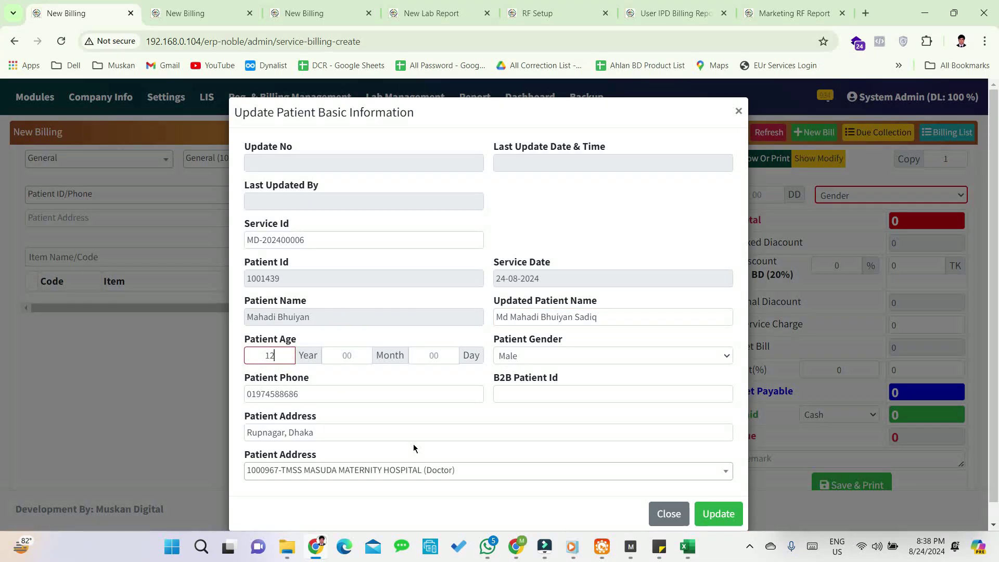
{"action": "scroll", "coordinate": [414, 448], "scroll_direction": "down", "scroll_amount": 1}
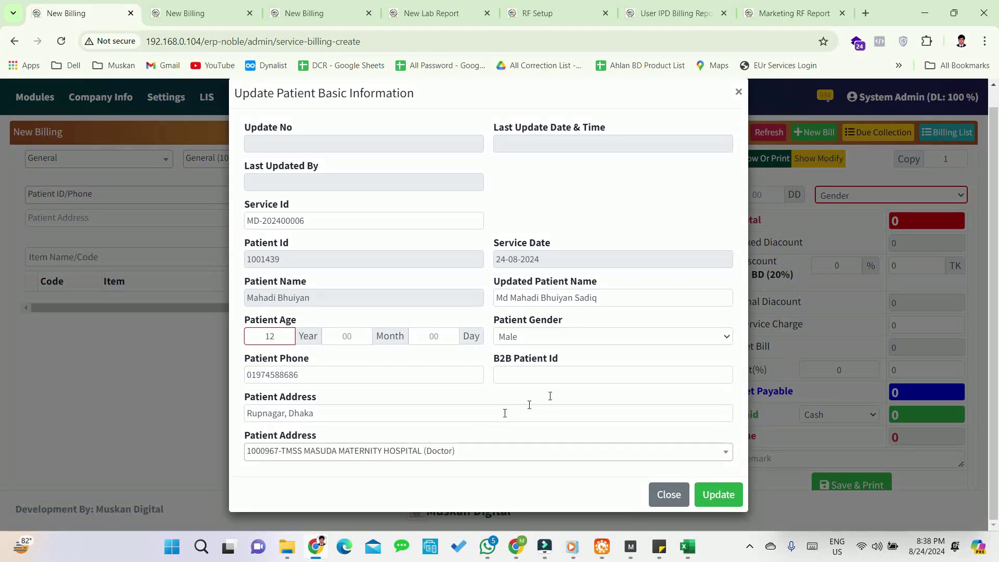
{"action": "left_click", "coordinate": [476, 455]}
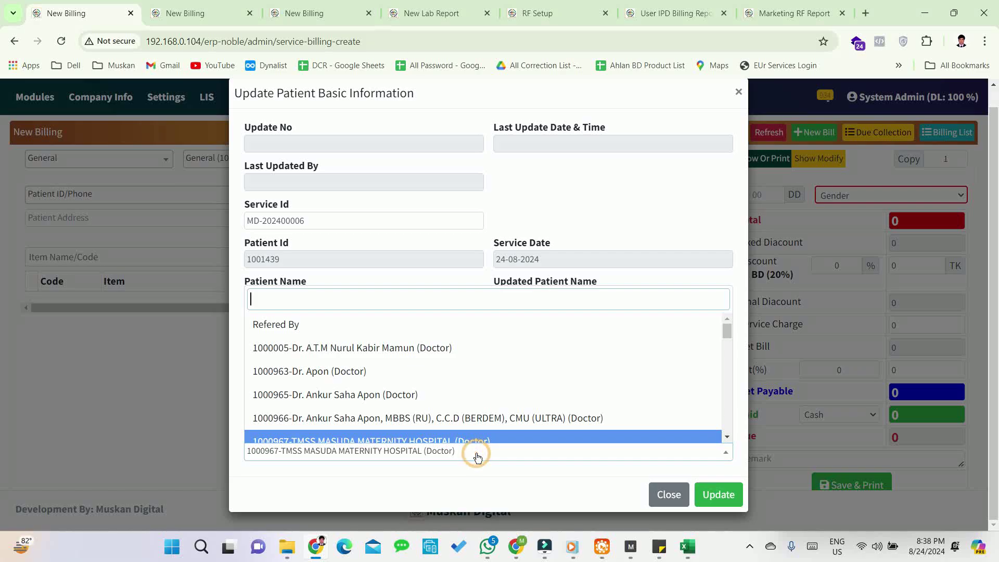
{"action": "left_click", "coordinate": [477, 457]}
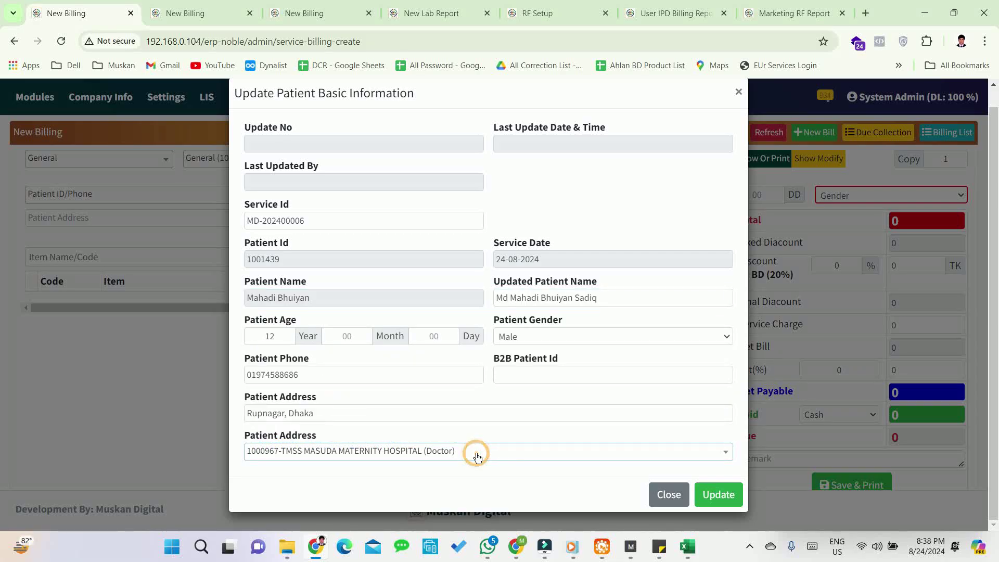
{"action": "left_click", "coordinate": [723, 497]}
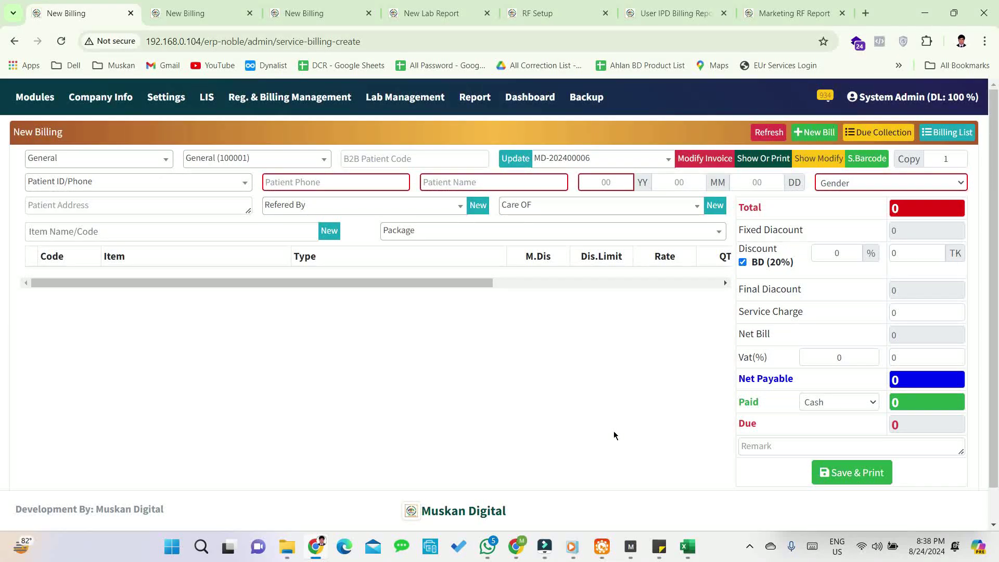
{"action": "left_click", "coordinate": [763, 158]}
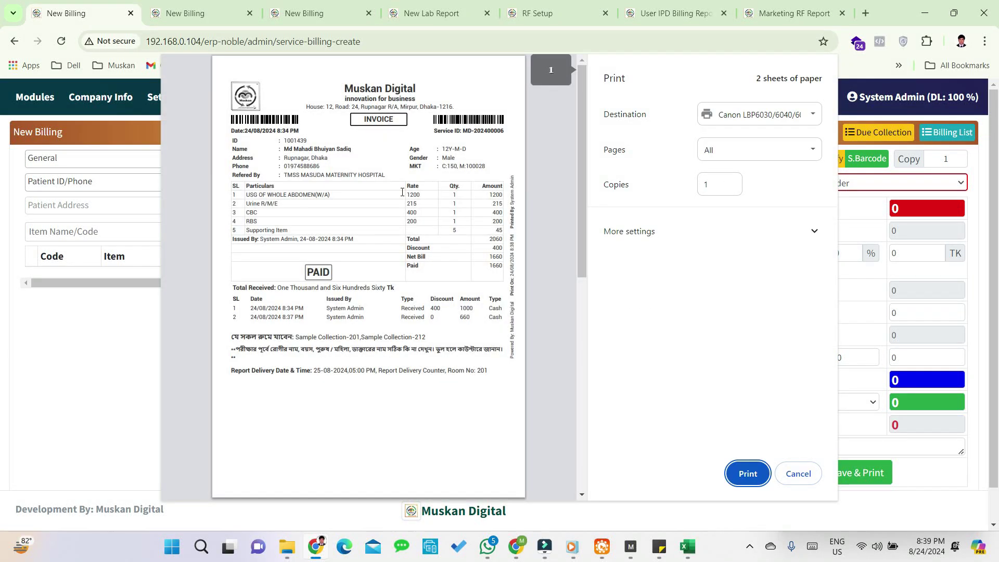
{"action": "left_click_drag", "start_coordinate": [358, 150], "coordinate": [283, 150]}
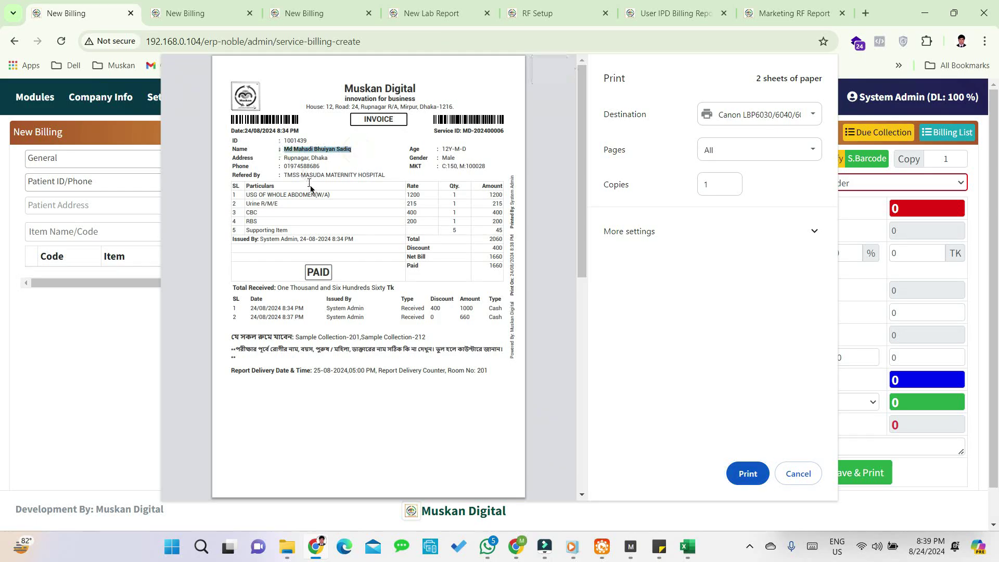
{"action": "left_click", "coordinate": [310, 184]}
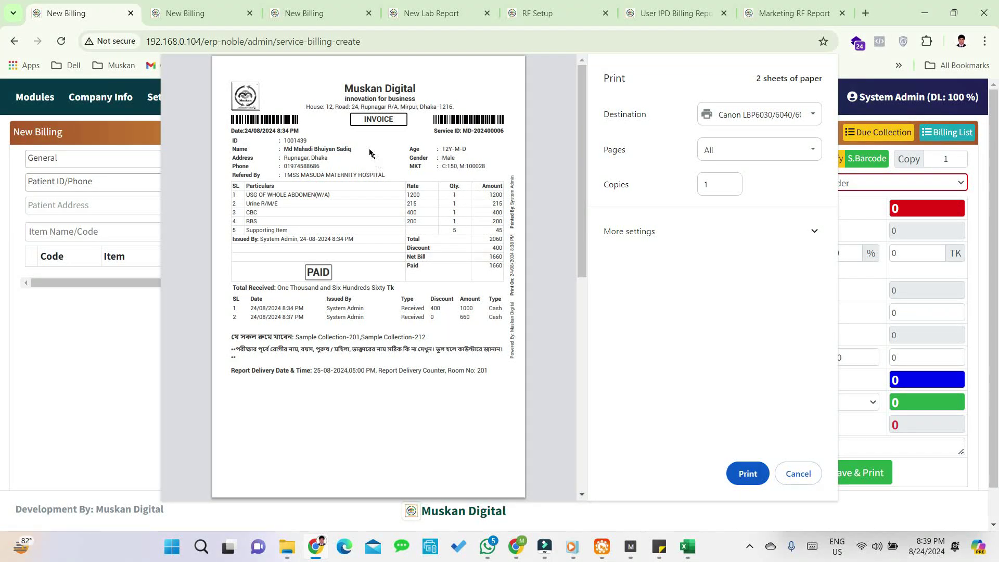
{"action": "left_click", "coordinate": [797, 473]}
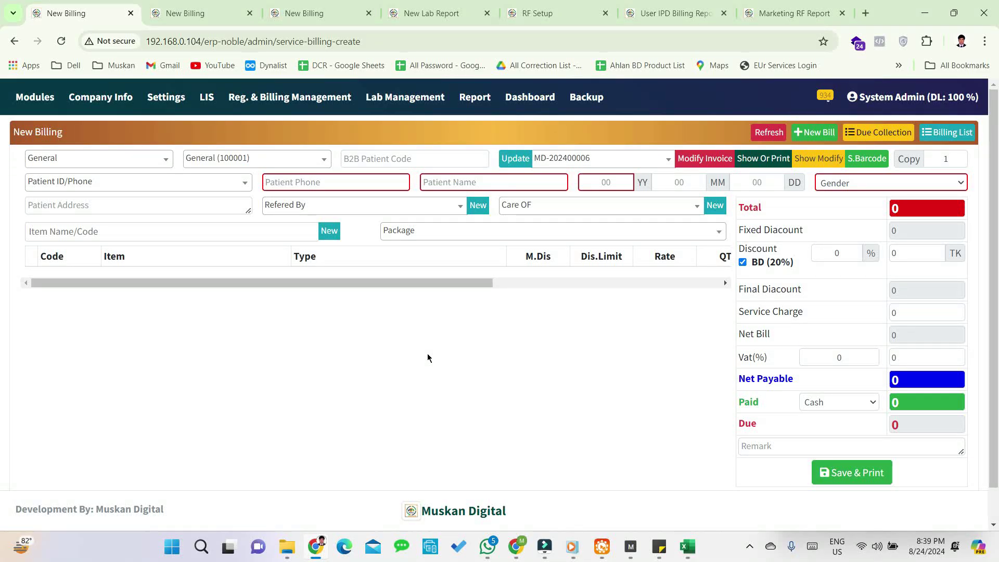
{"action": "left_click", "coordinate": [615, 164]}
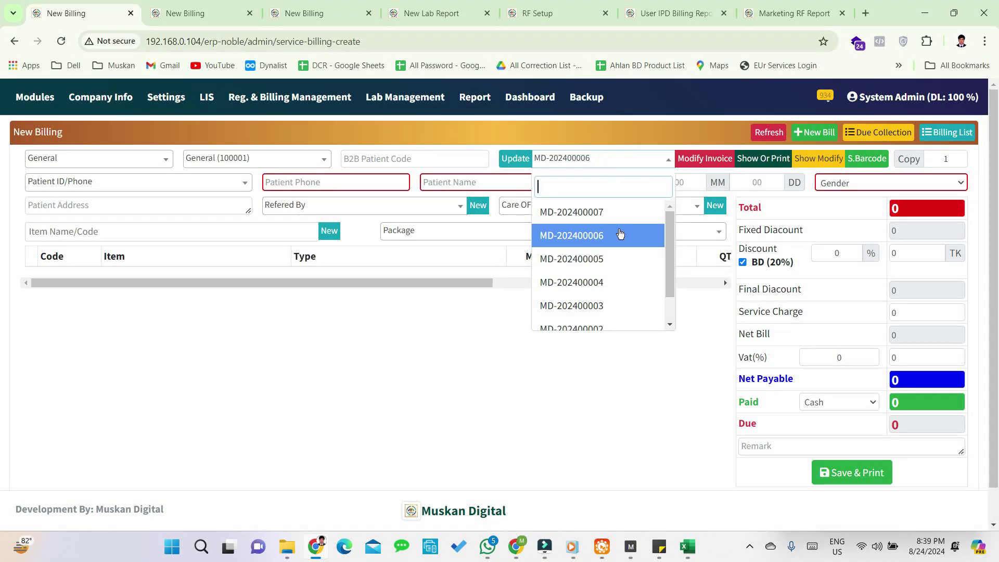
- Select invoice MD-202400005 and open it for editing
{"action": "left_click", "coordinate": [607, 282]}
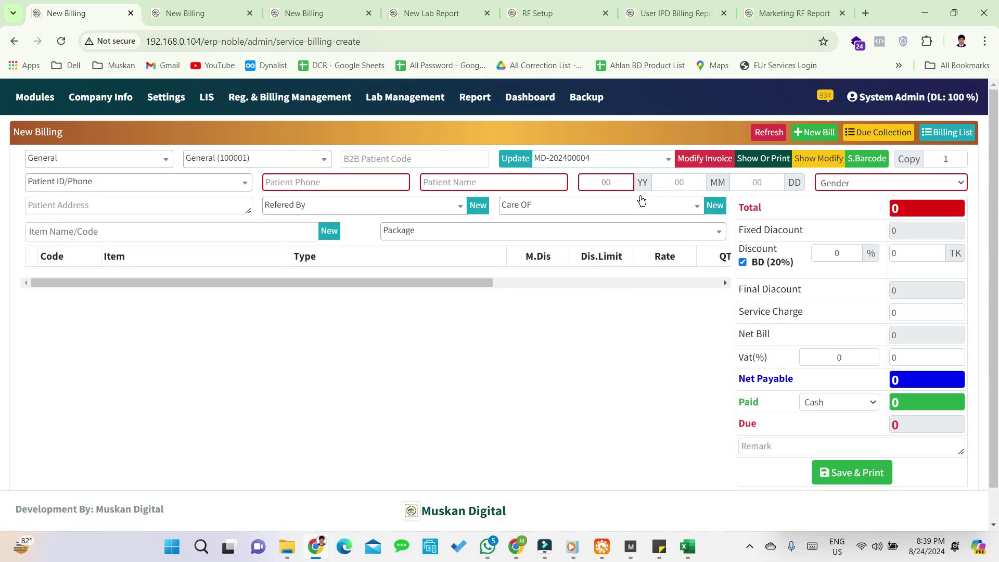
{"action": "left_click", "coordinate": [625, 159]}
{"action": "left_click", "coordinate": [607, 258]}
{"action": "left_click", "coordinate": [706, 160]}
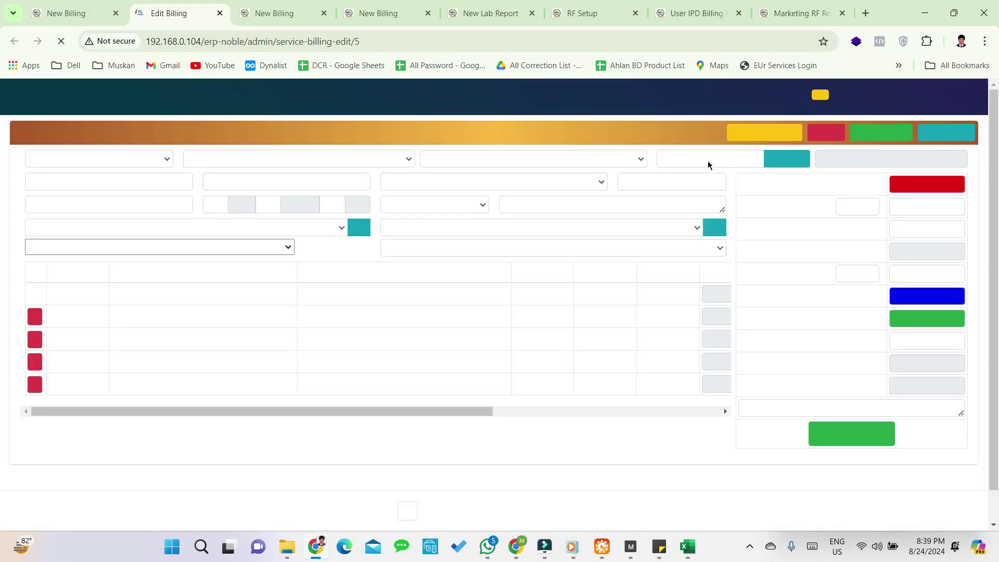
{"action": "left_click", "coordinate": [461, 458]}
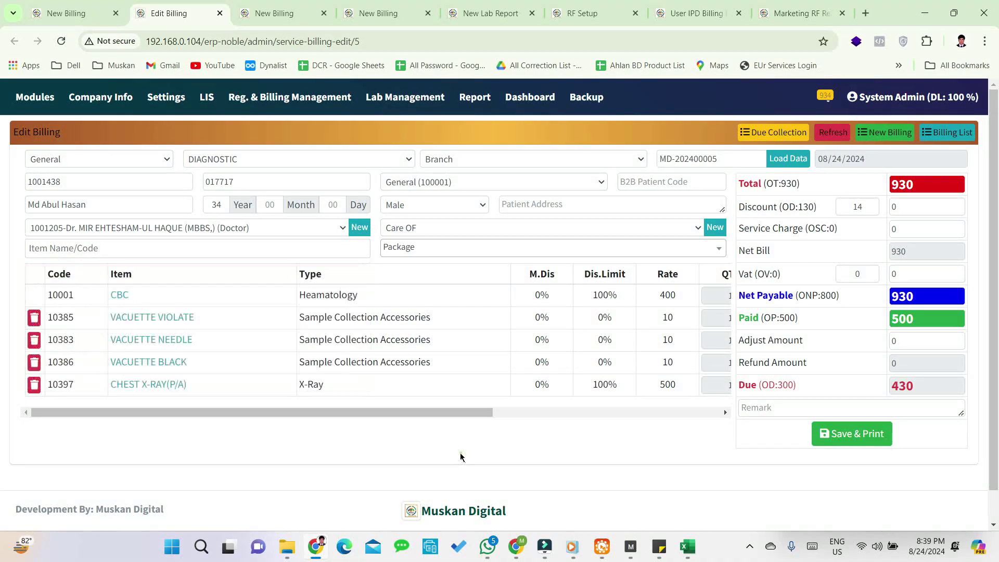
{"action": "scroll", "coordinate": [433, 334], "scroll_direction": "down", "scroll_amount": 1}
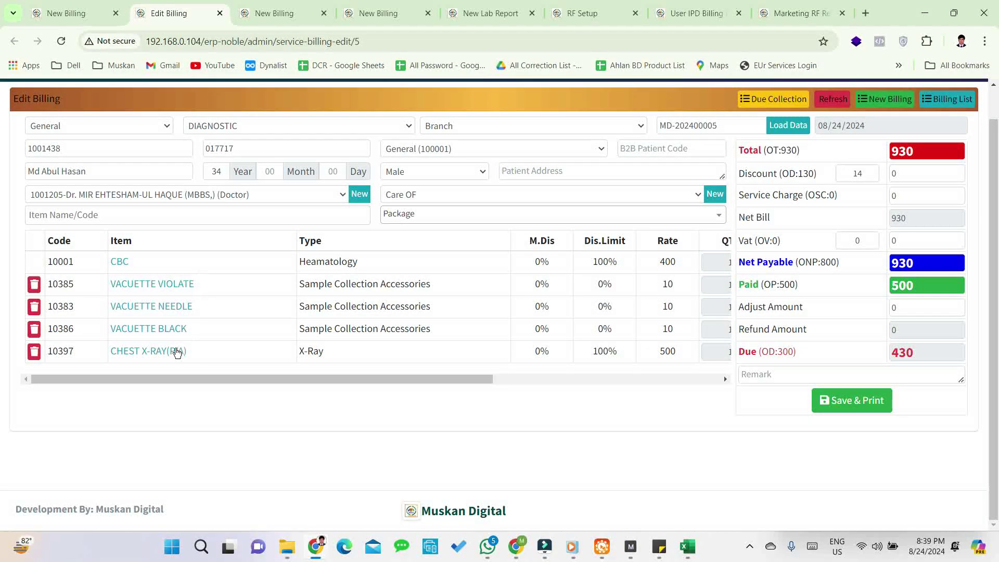
- Add the FBS and CREATININE tests, then save and close the print preview
{"action": "left_click", "coordinate": [137, 213]}
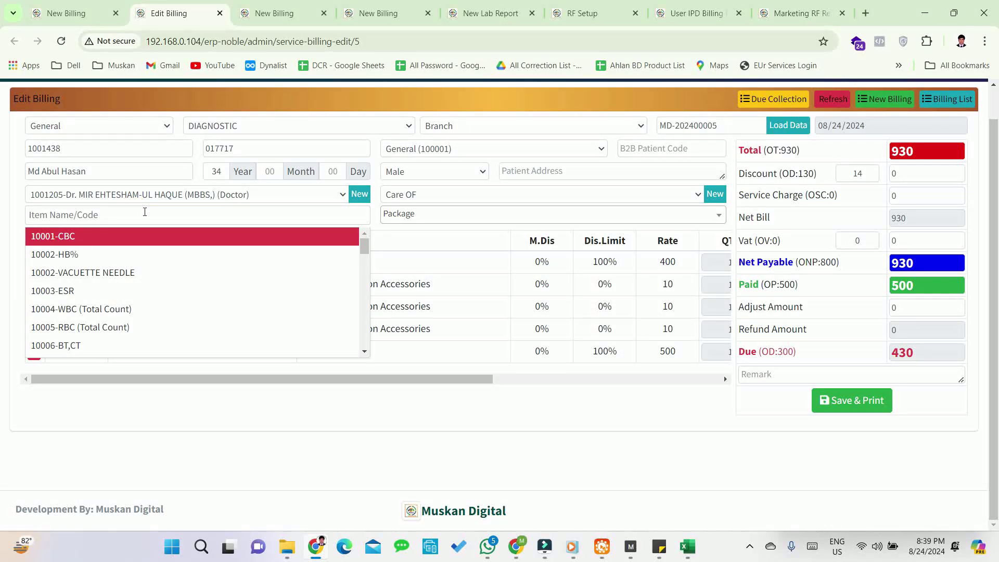
{"action": "type", "text": "fbs"}
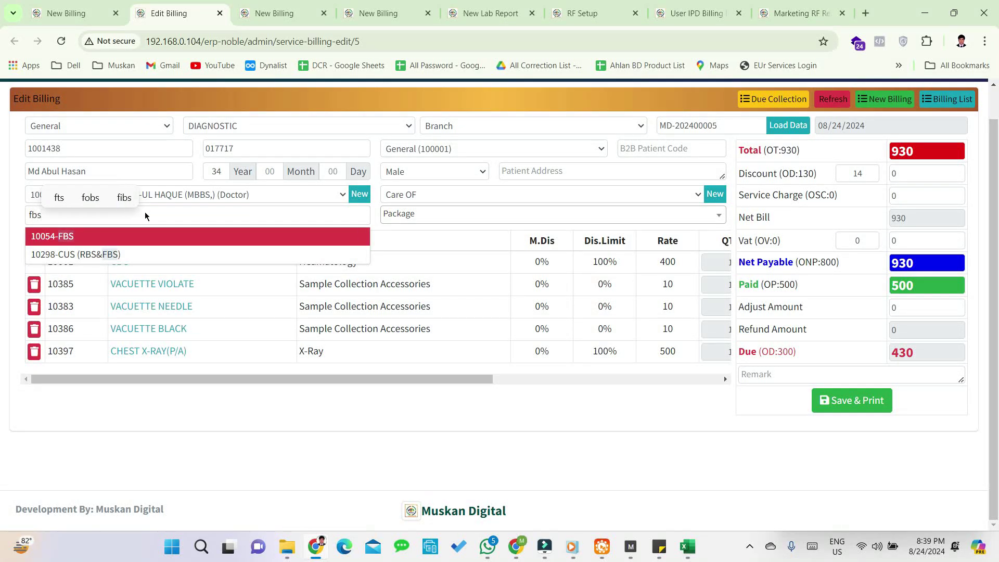
{"action": "key", "text": "Return"}
{"action": "type", "text": "cre"}
{"action": "key", "text": "Return"}
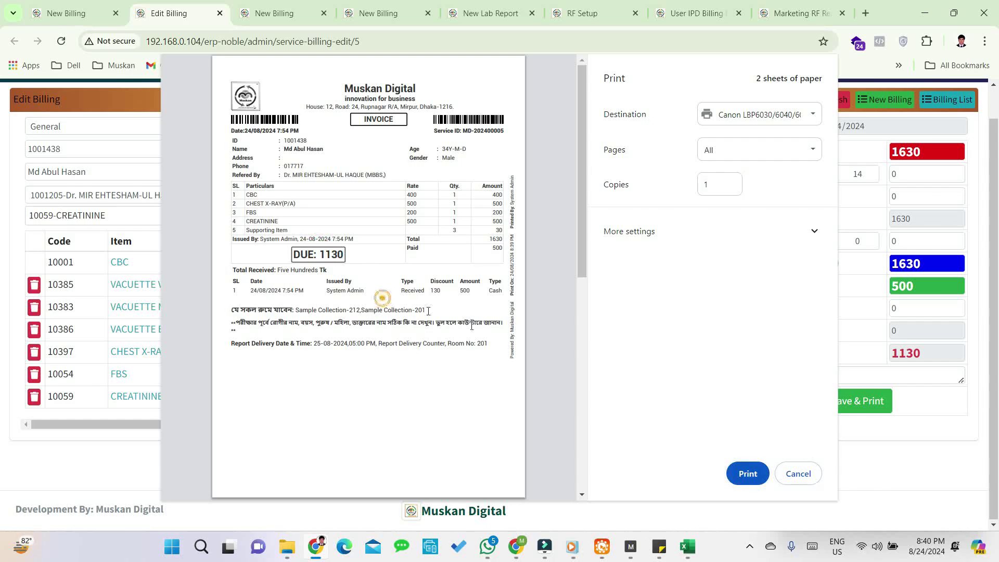
{"action": "left_click", "coordinate": [798, 471]}
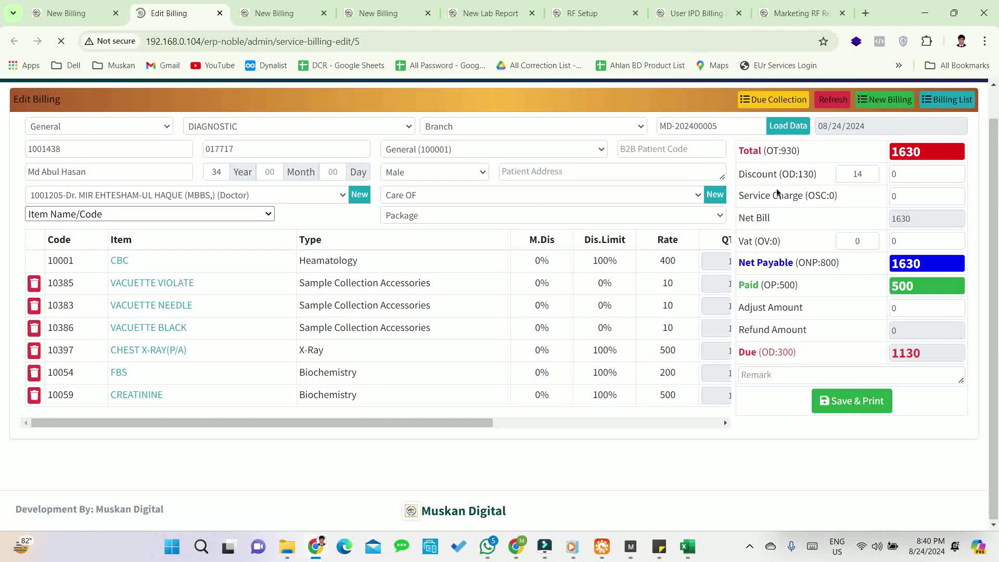
- Submit a 500 Due Paid amount for invoice MD-202400005, then go back to New Billing
{"action": "left_click", "coordinate": [784, 101]}
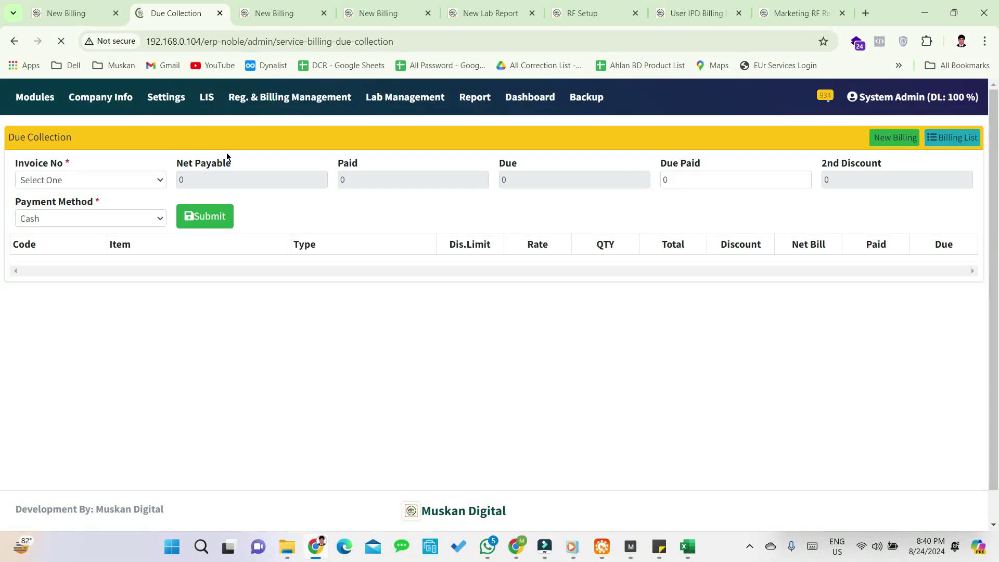
{"action": "left_click", "coordinate": [102, 181]}
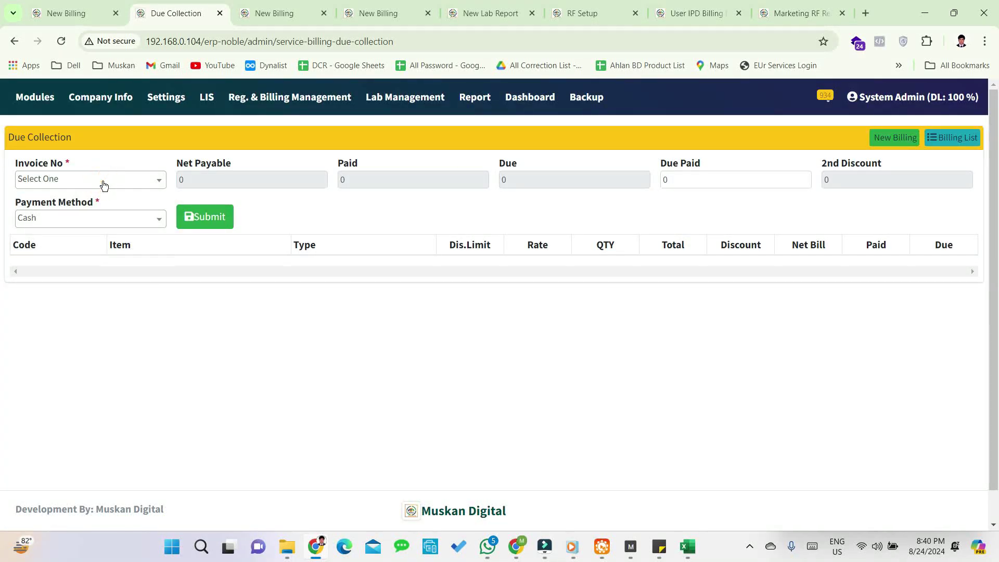
{"action": "left_click", "coordinate": [100, 181]}
{"action": "left_click", "coordinate": [71, 298]}
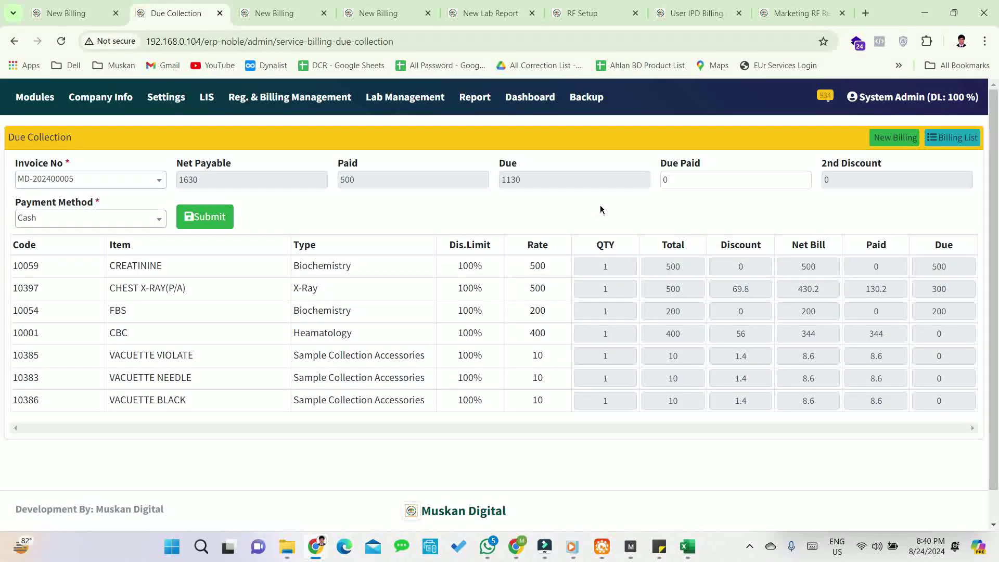
{"action": "left_click", "coordinate": [688, 179]}
{"action": "key", "text": "BackSpace"}
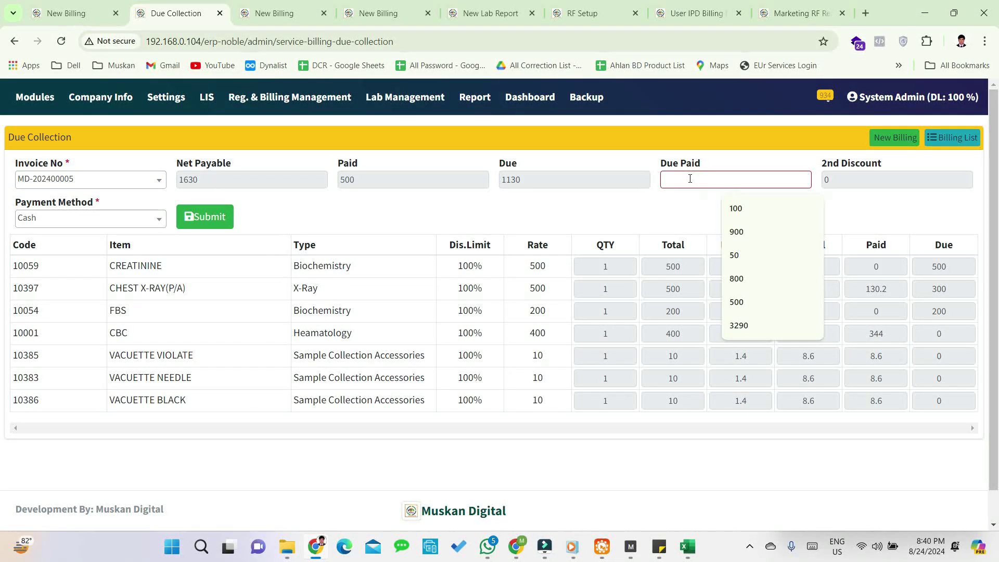
{"action": "type", "text": "500"}
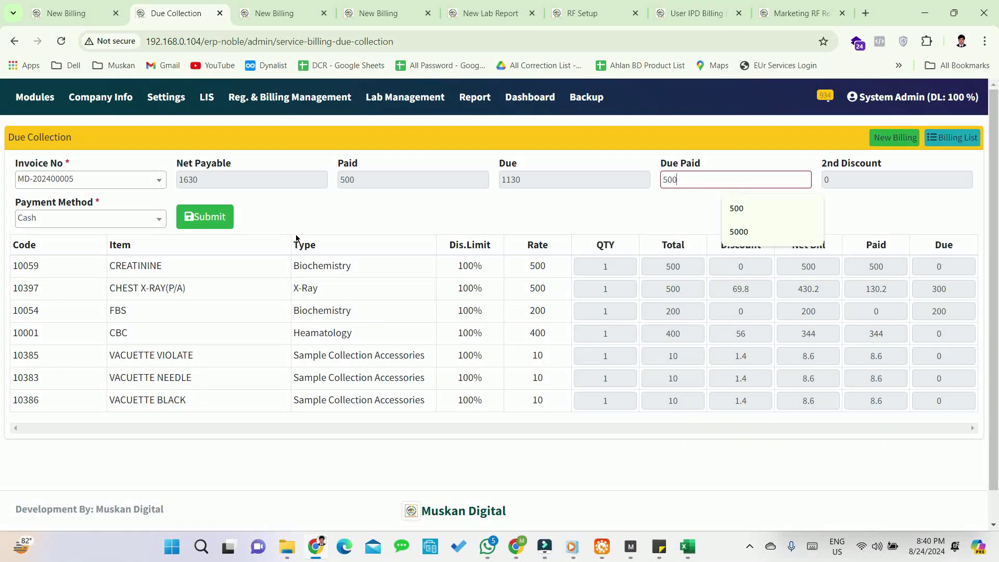
{"action": "left_click", "coordinate": [208, 221]}
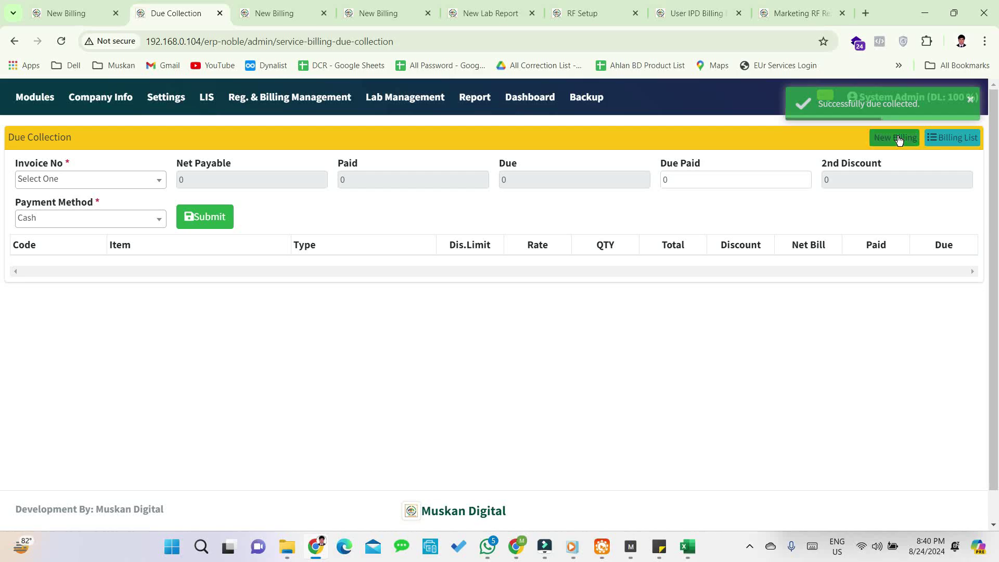
{"action": "left_click", "coordinate": [899, 139]}
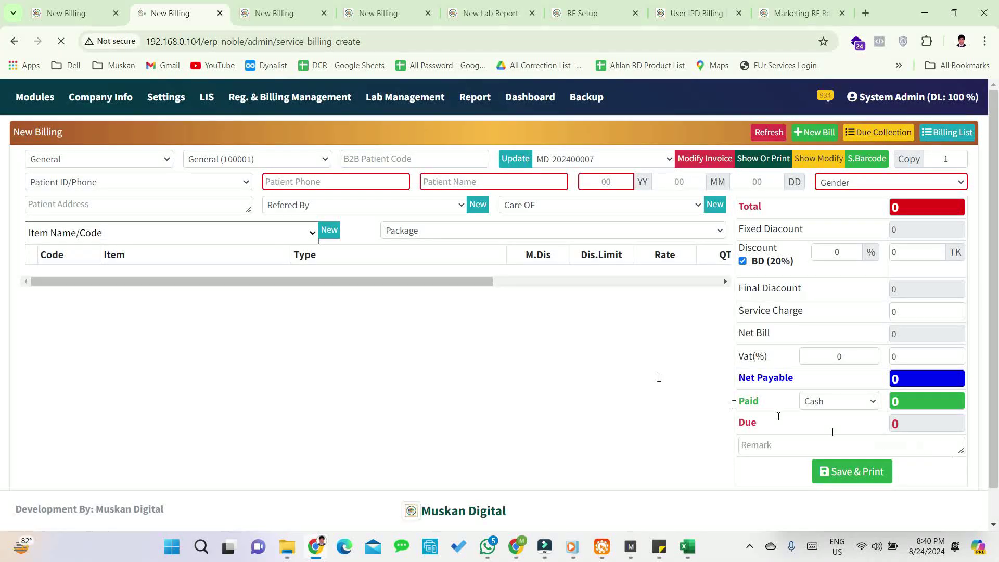
{"action": "left_click", "coordinate": [955, 135]}
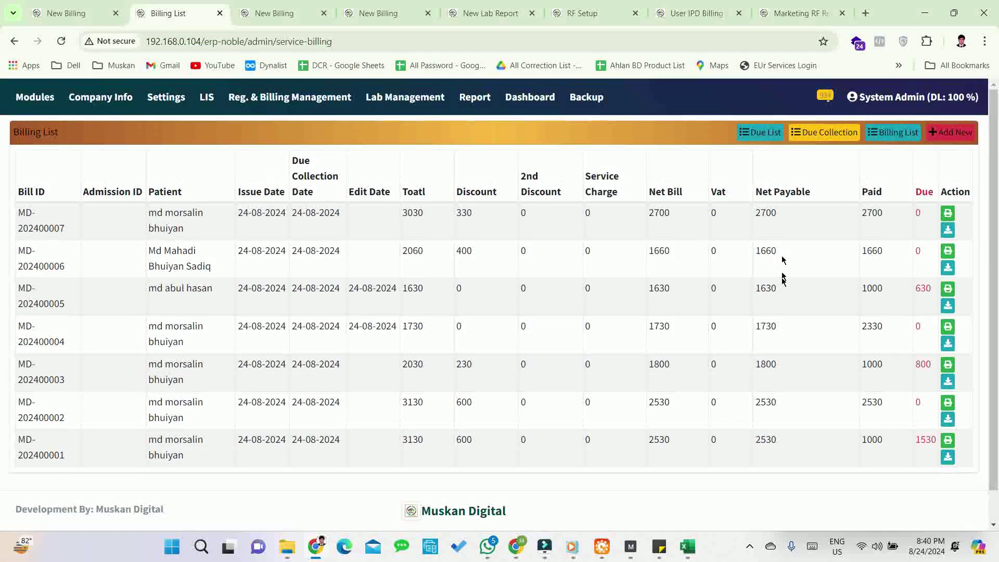
{"action": "left_click", "coordinate": [773, 136]}
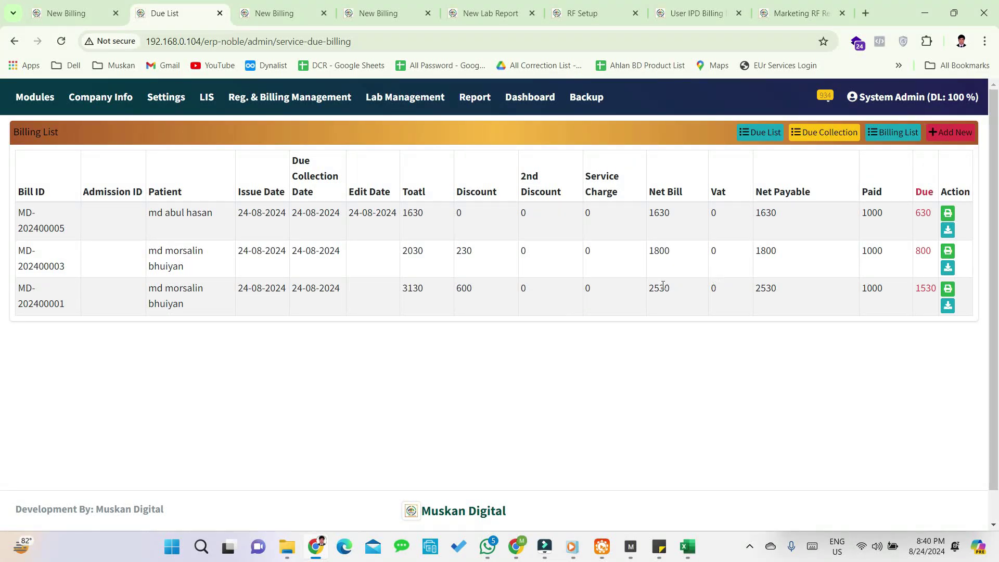
{"action": "left_click", "coordinate": [940, 134]}
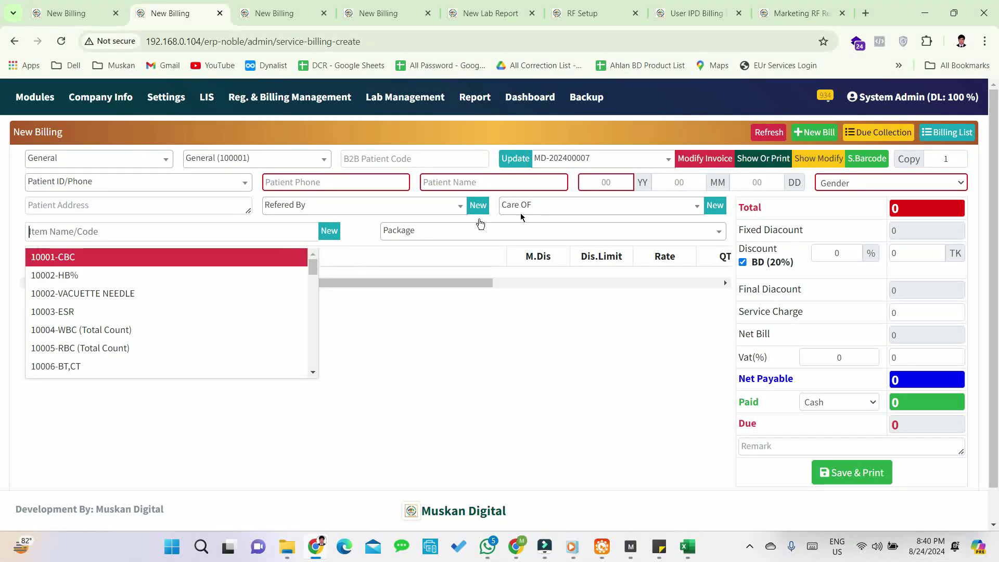
- Pick invoice MD-202400001 and open it for editing, showing 3130 total and 2130 due
{"action": "left_click", "coordinate": [658, 338]}
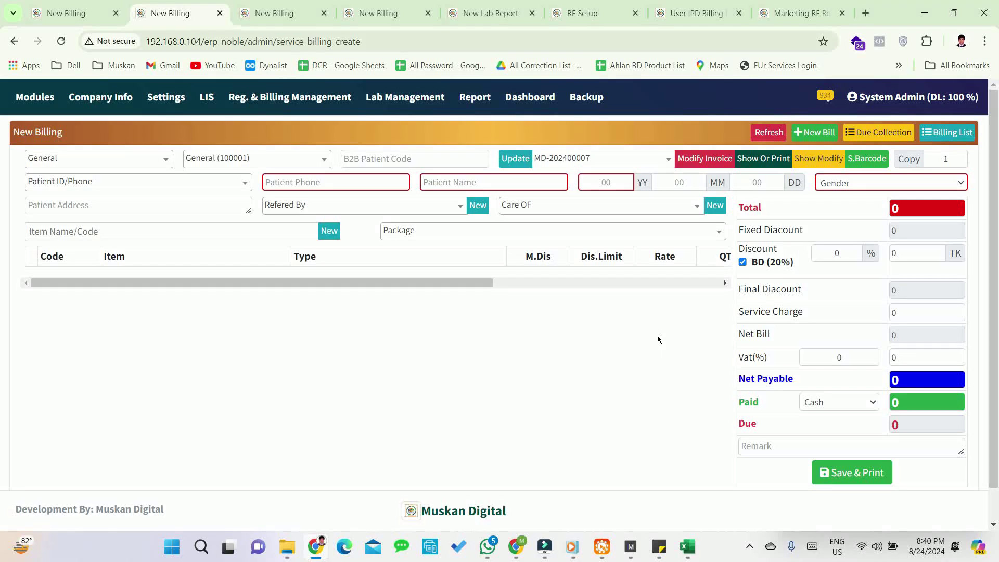
{"action": "left_click", "coordinate": [584, 158]}
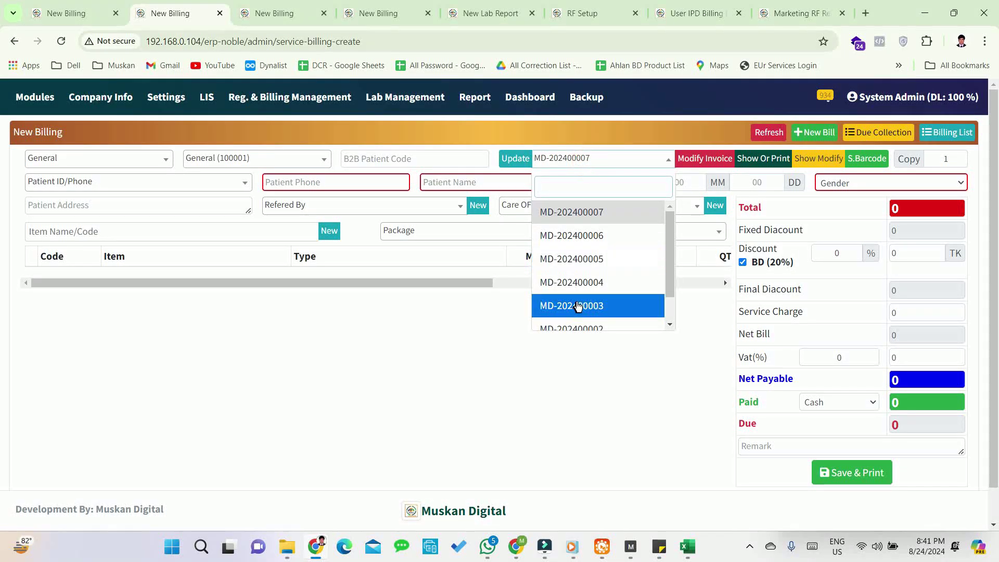
{"action": "scroll", "coordinate": [578, 306], "scroll_direction": "down", "scroll_amount": 2}
{"action": "left_click", "coordinate": [615, 315]}
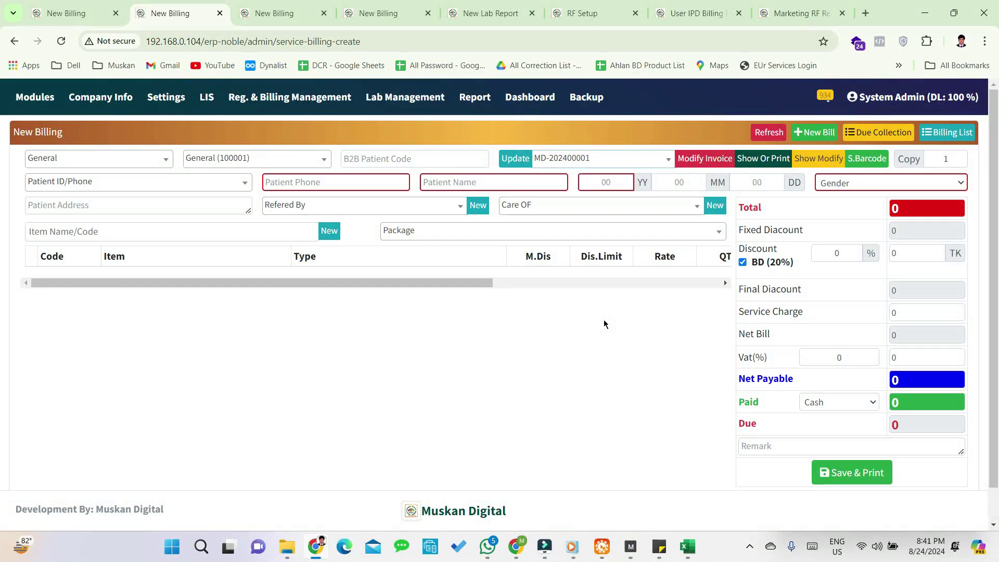
{"action": "left_click", "coordinate": [703, 158]}
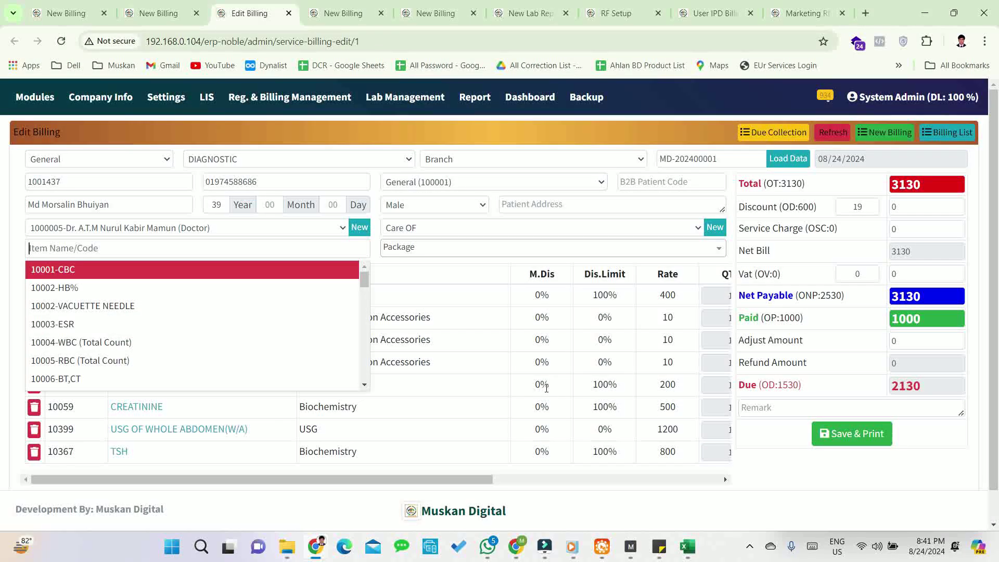
- Delete USG OF WHOLE ABDOMEN(W/A), leaving 930 due, and save without printing
{"action": "scroll", "coordinate": [547, 388], "scroll_direction": "down", "scroll_amount": 1}
{"action": "left_click", "coordinate": [501, 399]}
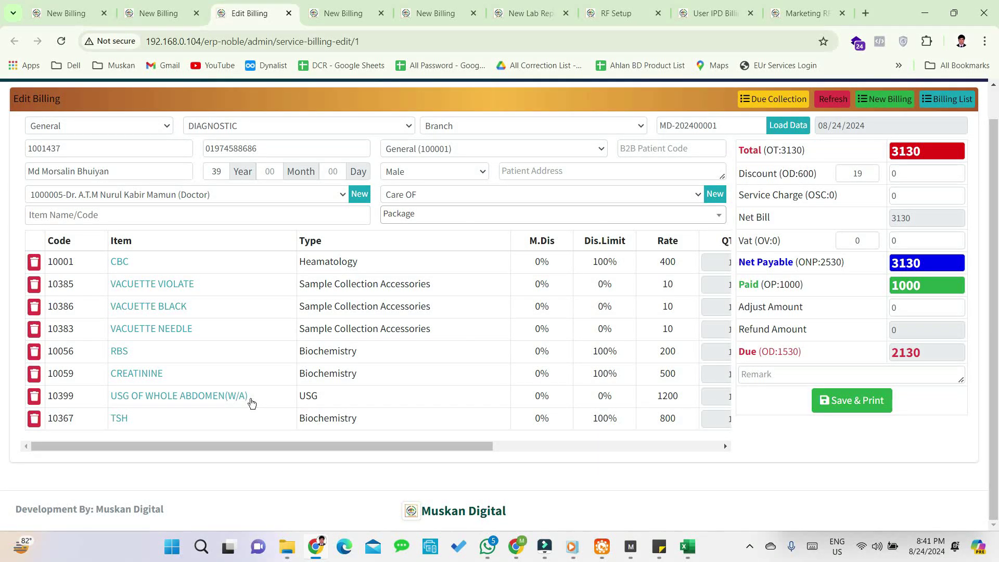
{"action": "scroll", "coordinate": [252, 403], "scroll_direction": "up", "scroll_amount": 1}
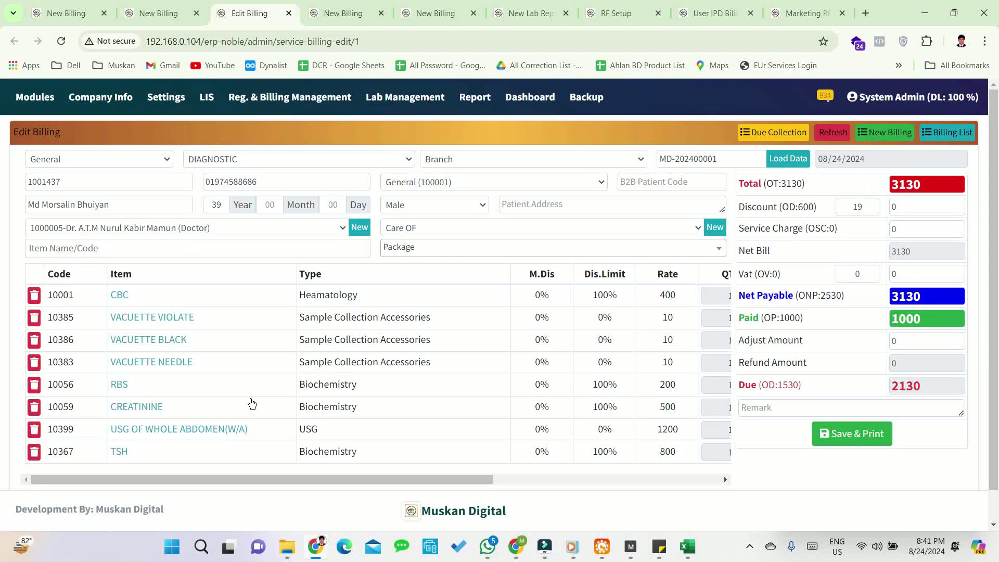
{"action": "scroll", "coordinate": [249, 404], "scroll_direction": "down", "scroll_amount": 1}
{"action": "left_click", "coordinate": [34, 395]}
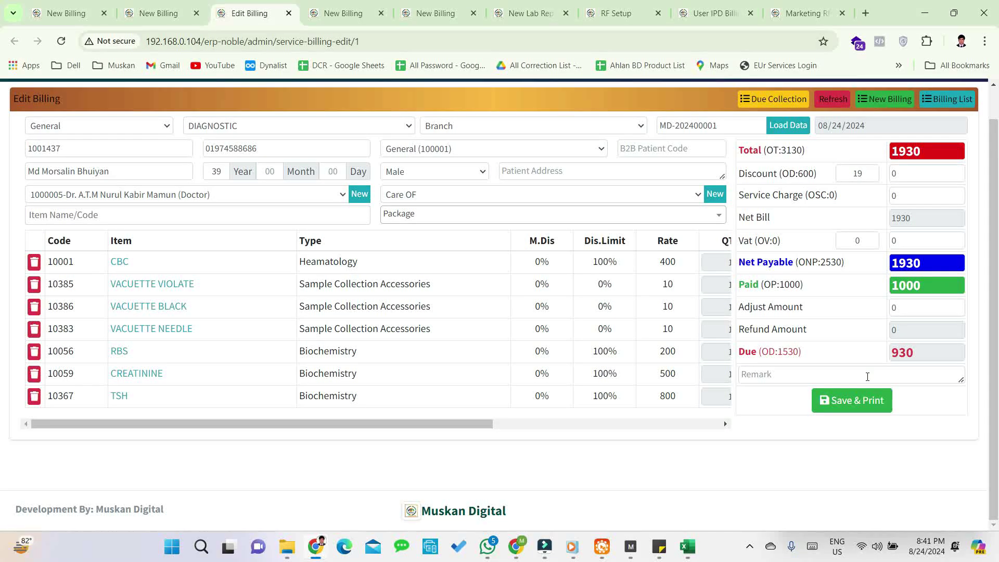
{"action": "double_click", "coordinate": [904, 350]}
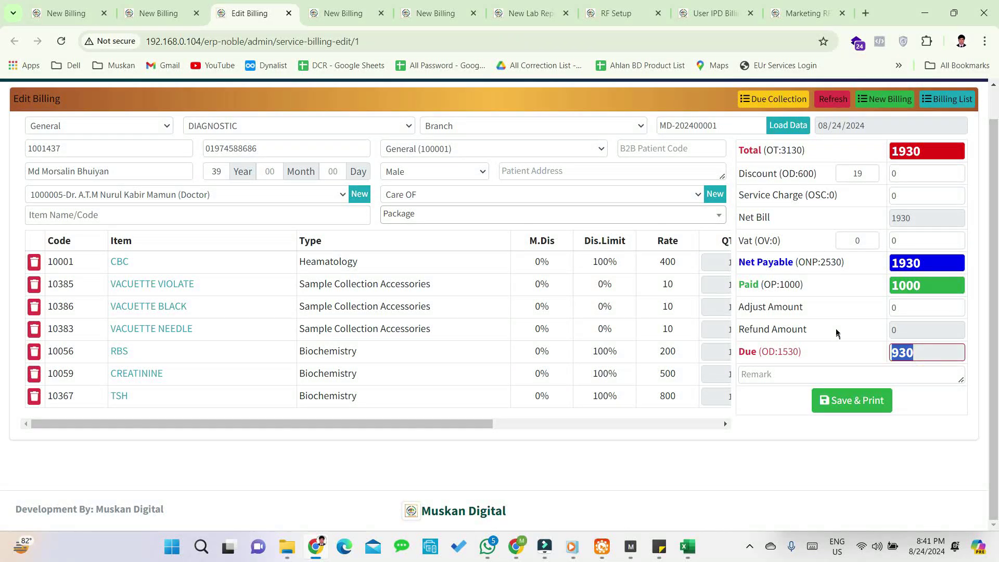
{"action": "left_click", "coordinate": [836, 328]}
{"action": "left_click", "coordinate": [876, 393]}
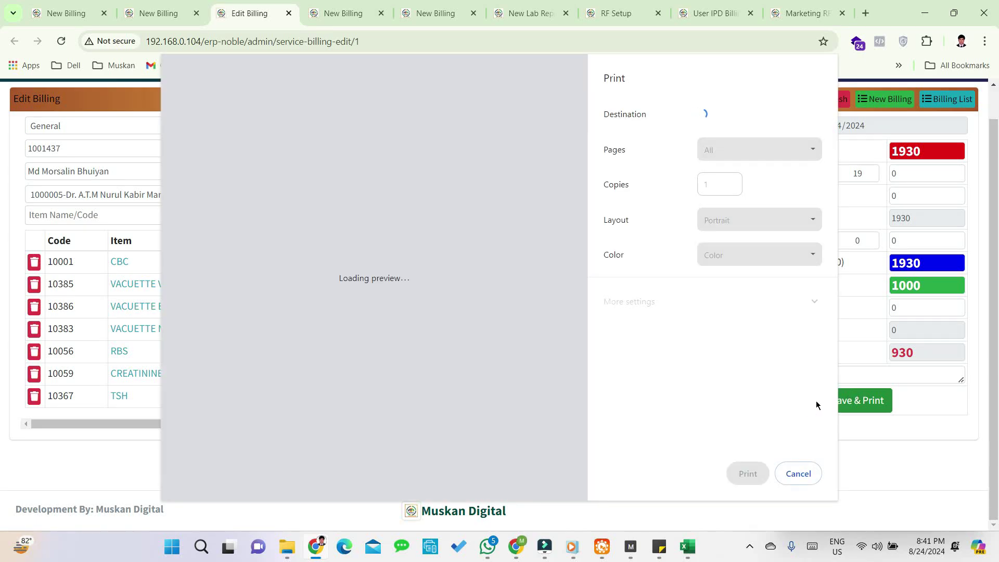
{"action": "left_click", "coordinate": [792, 473]}
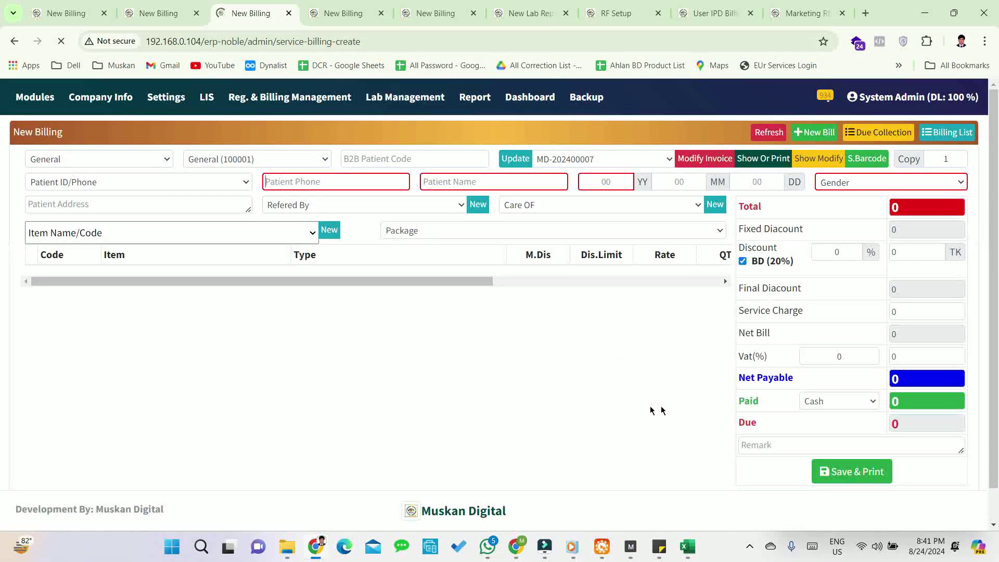
- Pick invoice MD-202400002 for editing and review its eight items with 600 due
{"action": "left_click", "coordinate": [649, 158]}
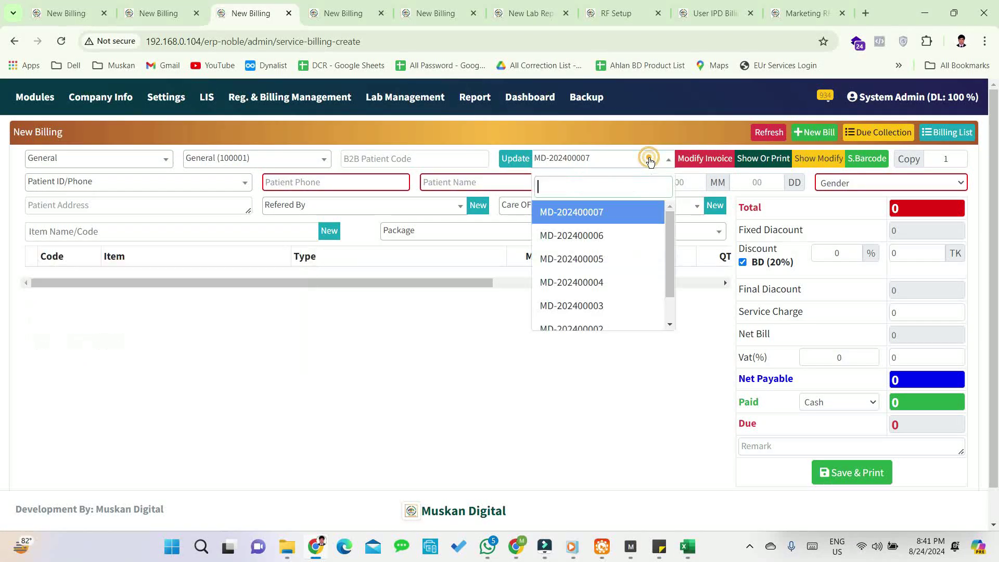
{"action": "left_click_drag", "start_coordinate": [673, 255], "coordinate": [673, 291]}
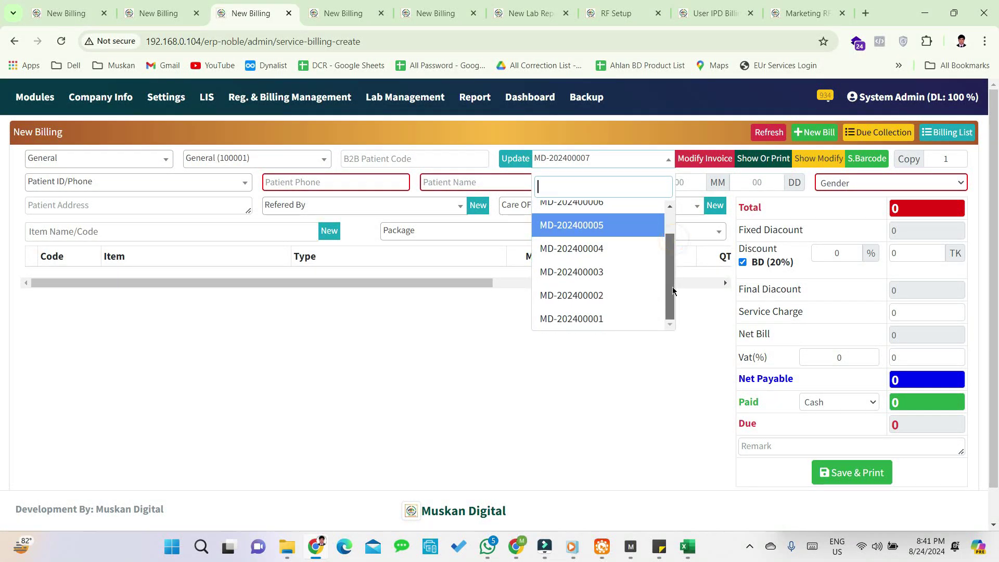
{"action": "left_click", "coordinate": [626, 292]}
{"action": "left_click", "coordinate": [606, 158]}
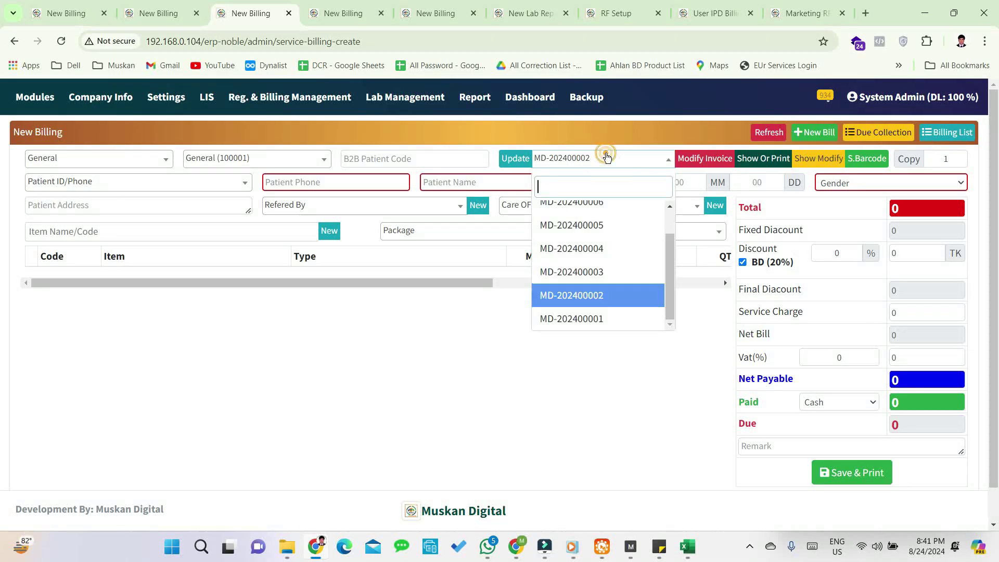
{"action": "left_click", "coordinate": [604, 285]}
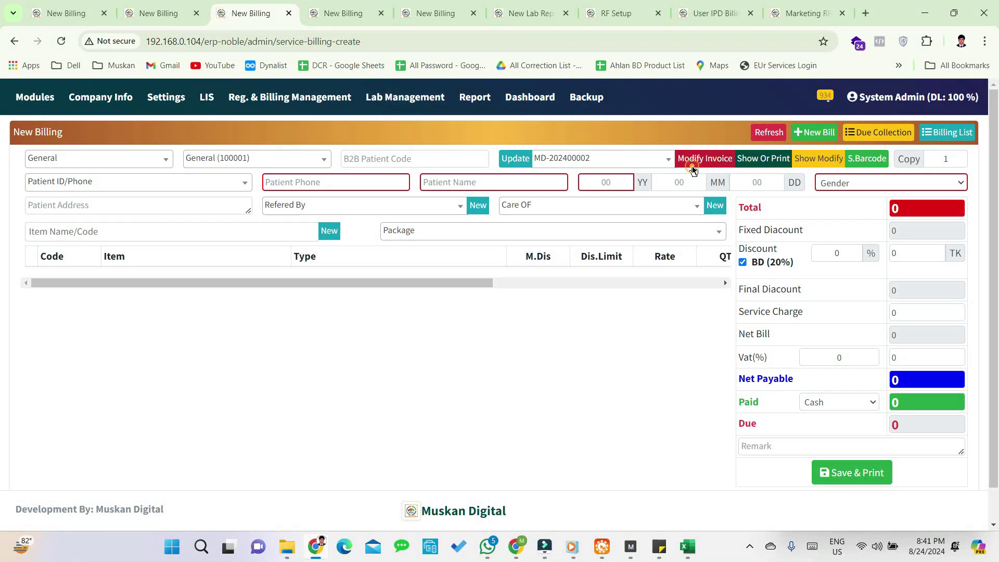
{"action": "left_click", "coordinate": [692, 159]}
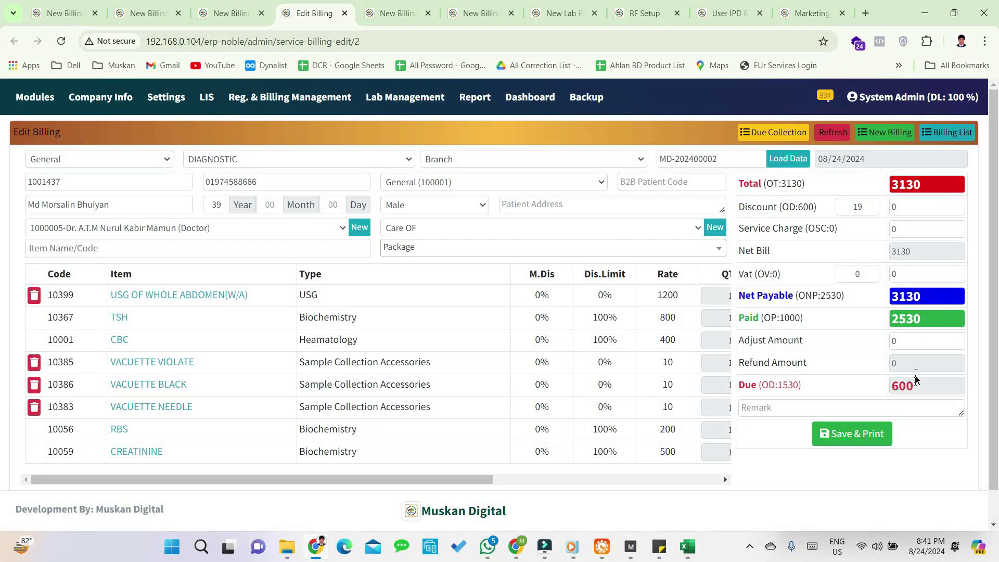
{"action": "scroll", "coordinate": [524, 349], "scroll_direction": "down", "scroll_amount": 1}
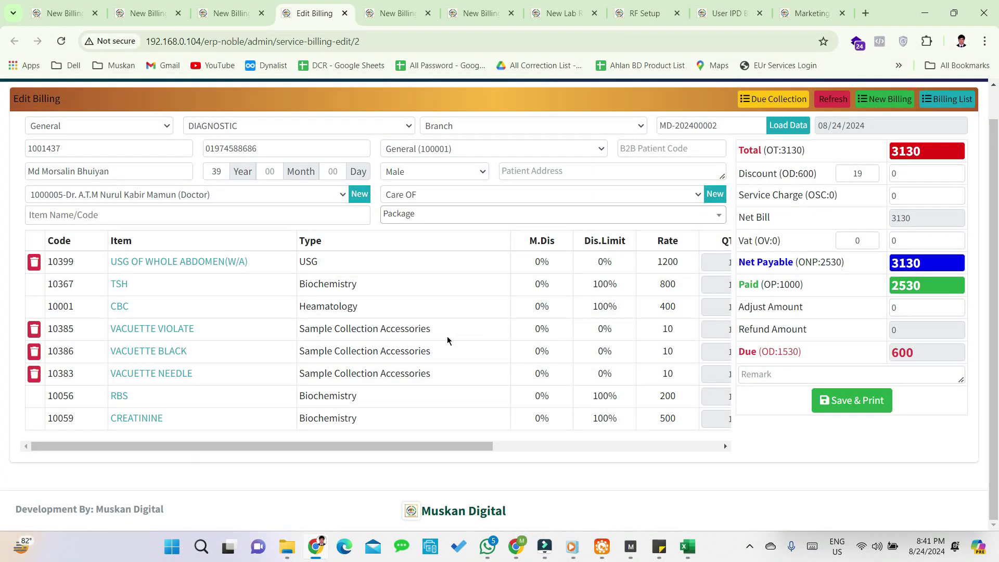
{"action": "scroll", "coordinate": [542, 336], "scroll_direction": "up", "scroll_amount": 1}
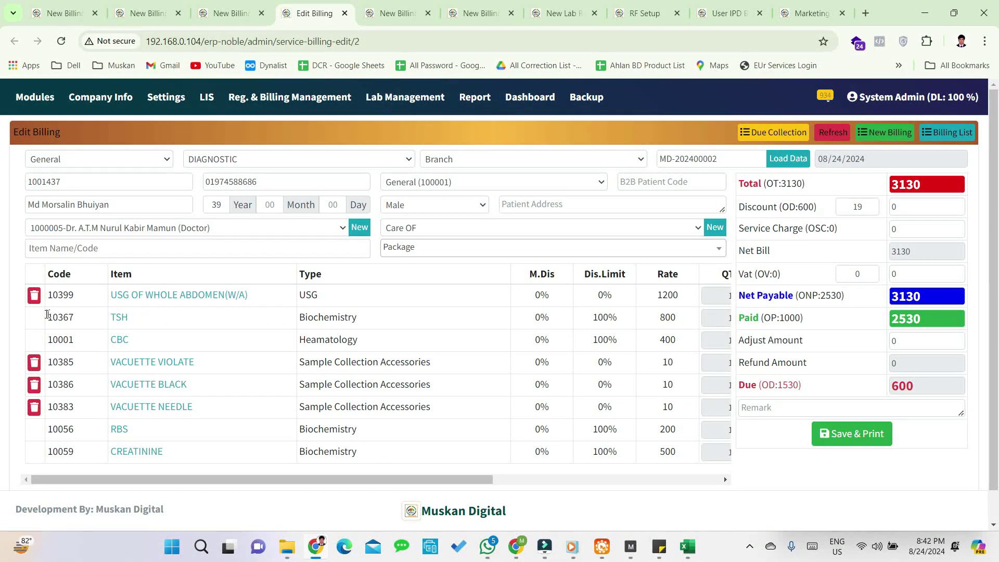
{"action": "scroll", "coordinate": [57, 343], "scroll_direction": "down", "scroll_amount": 1}
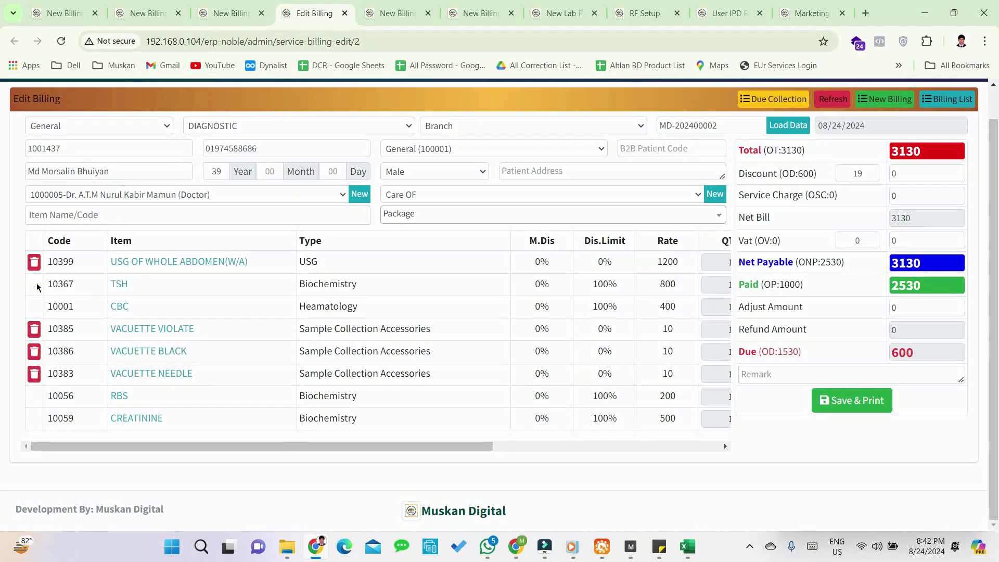
- Delete USG OF WHOLE ABDOMEN, VACUETTE VIOLATE, VACUETTE BLACK and VACUETTE NEEDLE from the bill
{"action": "left_click", "coordinate": [34, 397]}
{"action": "left_click", "coordinate": [34, 418]}
{"action": "left_click", "coordinate": [33, 290]}
{"action": "left_click", "coordinate": [34, 262]}
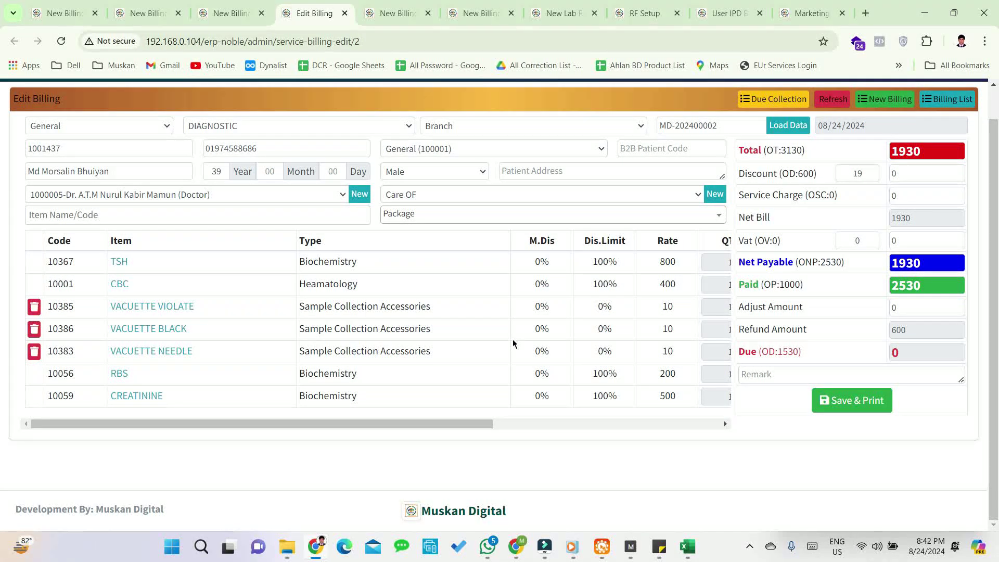
{"action": "left_click", "coordinate": [33, 307]}
{"action": "left_click", "coordinate": [34, 308]}
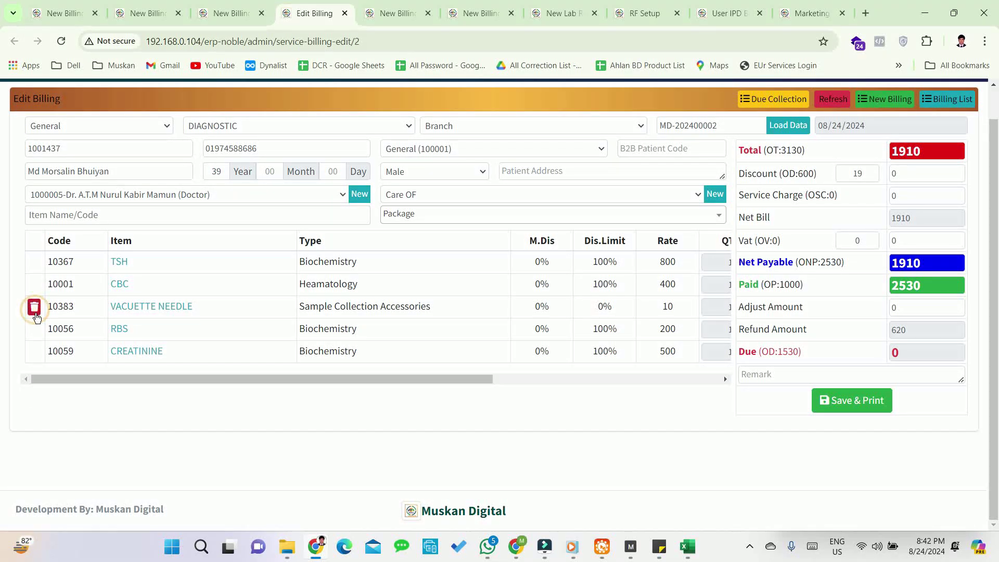
{"action": "left_click", "coordinate": [34, 308]}
- Save the bill at 1900 total with a 630 refund, closing the print preview
{"action": "left_click_drag", "start_coordinate": [144, 368], "coordinate": [94, 382]}
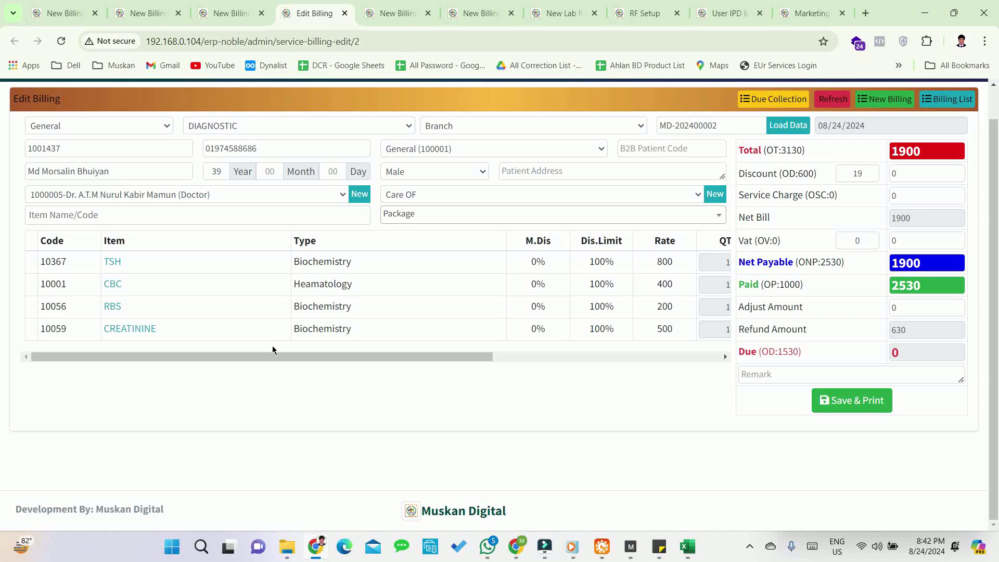
{"action": "left_click_drag", "start_coordinate": [339, 356], "coordinate": [185, 377]}
{"action": "left_click_drag", "start_coordinate": [384, 356], "coordinate": [288, 359]}
{"action": "left_click", "coordinate": [870, 402]}
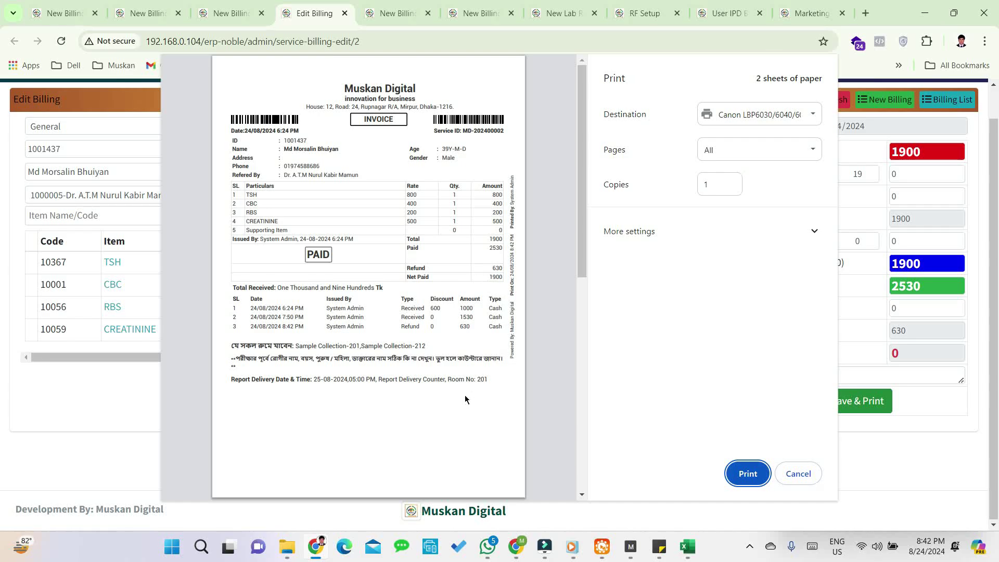
{"action": "left_click", "coordinate": [799, 473]}
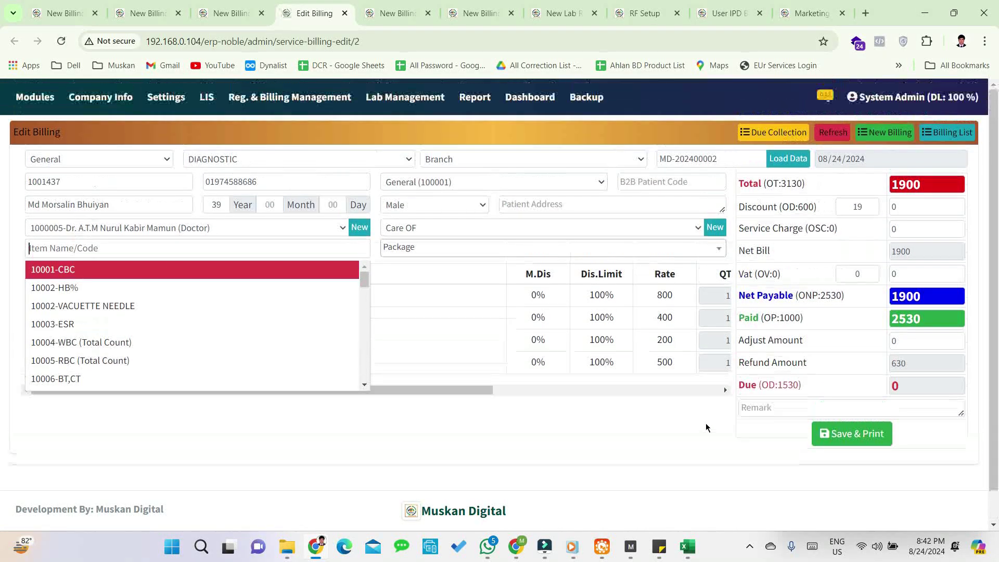
- Open the Master Report and review Total Sales 16640, Total Discount 2290 and Net Sale 14350
{"action": "mouse_move", "coordinate": [474, 98]}
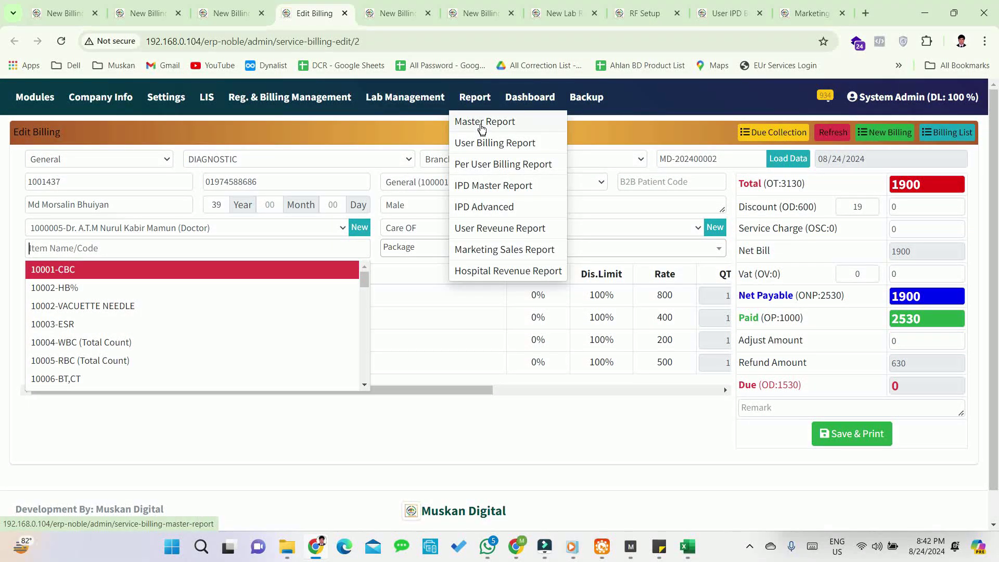
{"action": "left_click", "coordinate": [484, 123]}
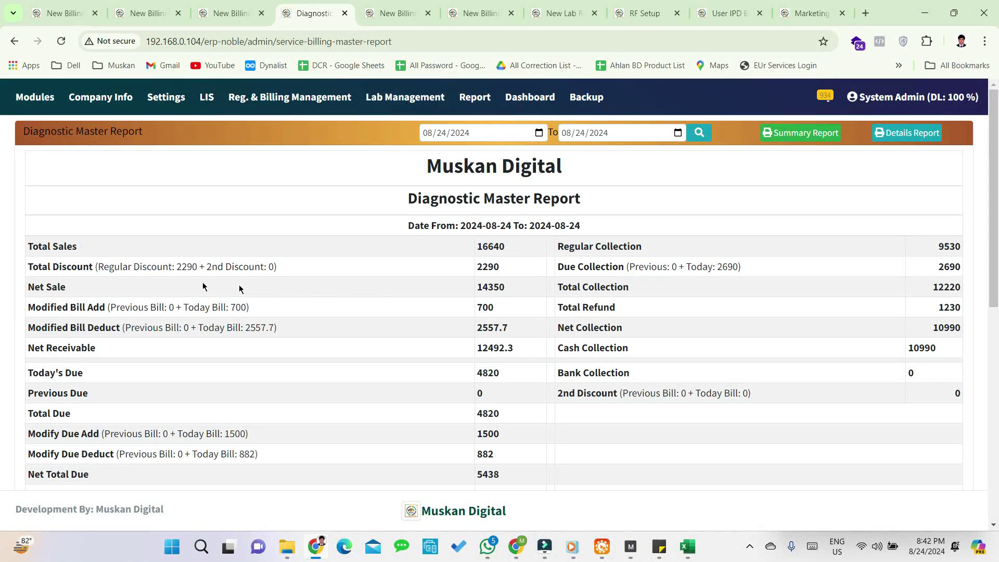
{"action": "left_click_drag", "start_coordinate": [514, 252], "coordinate": [460, 258]}
{"action": "left_click_drag", "start_coordinate": [520, 270], "coordinate": [459, 273]}
{"action": "left_click_drag", "start_coordinate": [519, 290], "coordinate": [461, 289]}
{"action": "left_click", "coordinate": [449, 309]}
- Review the Modified Bill Add row, with today's bill amount of 700, and the Modified Bill Deduct row
{"action": "left_click_drag", "start_coordinate": [32, 307], "coordinate": [368, 305]}
{"action": "left_click", "coordinate": [365, 304]}
{"action": "left_click_drag", "start_coordinate": [515, 301], "coordinate": [438, 307]}
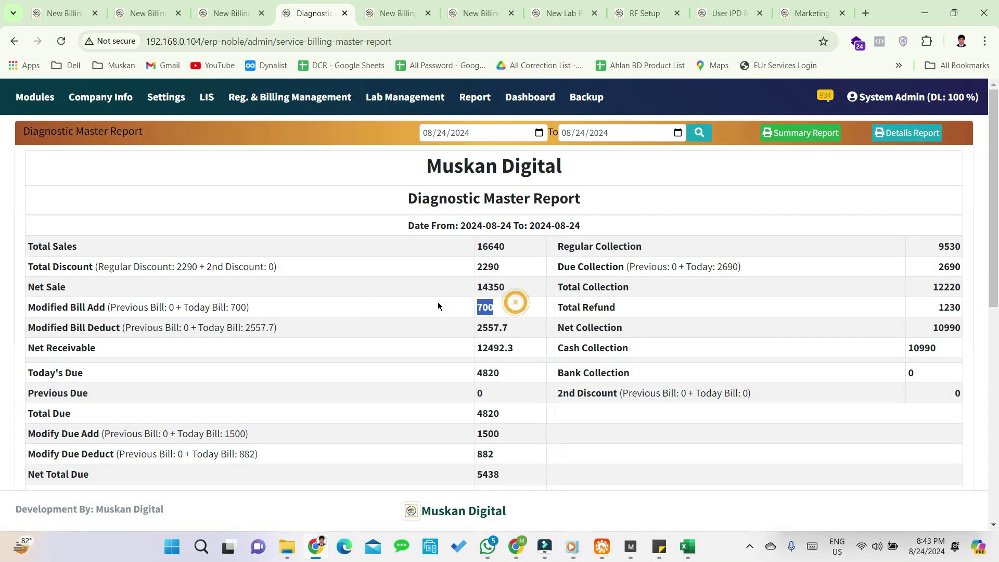
{"action": "left_click", "coordinate": [159, 301]}
{"action": "left_click_drag", "start_coordinate": [171, 308], "coordinate": [137, 308]}
{"action": "left_click", "coordinate": [237, 314]}
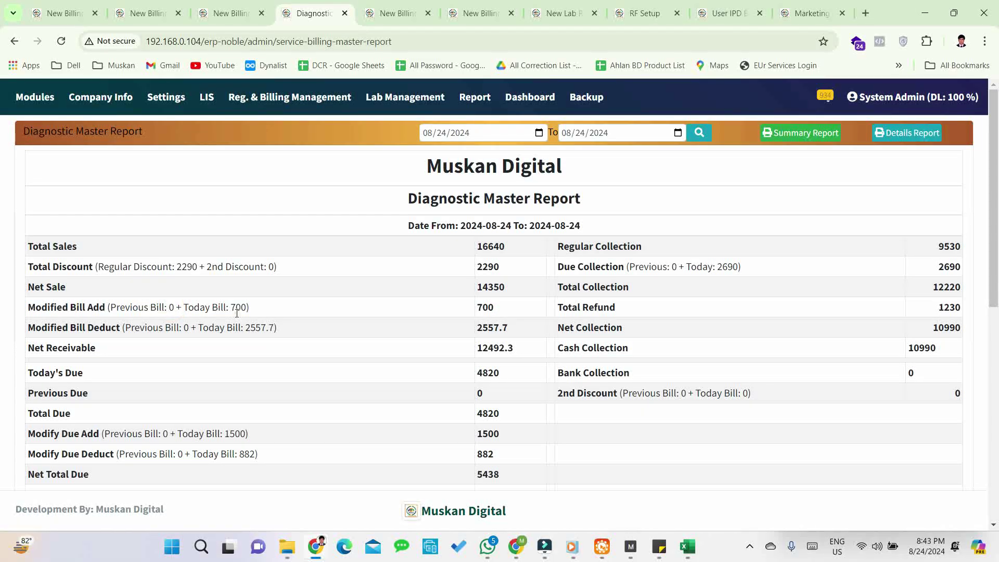
{"action": "left_click_drag", "start_coordinate": [276, 310], "coordinate": [186, 308]}
{"action": "left_click", "coordinate": [276, 344]}
{"action": "left_click_drag", "start_coordinate": [38, 329], "coordinate": [277, 332]}
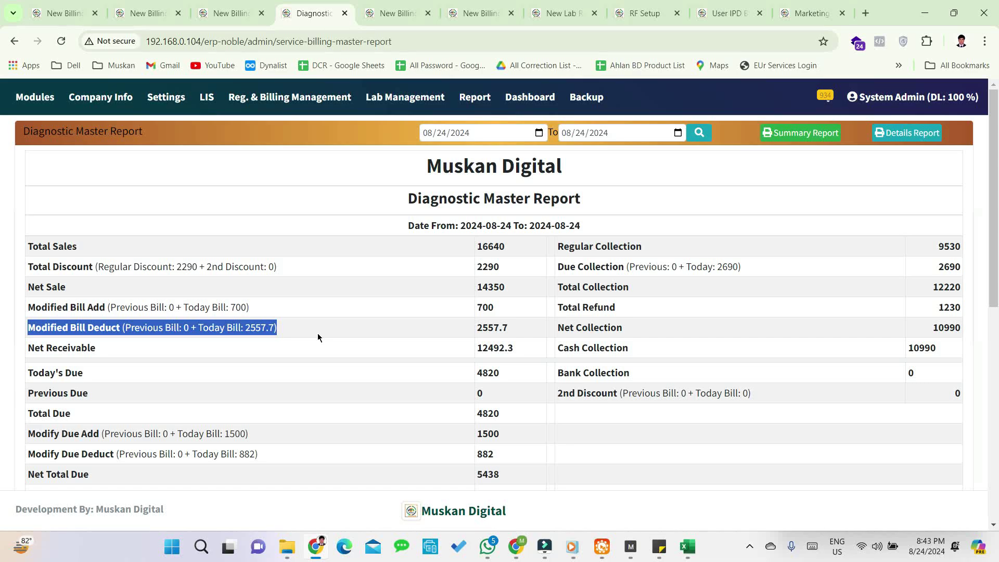
- Check Net Receivable 12492.3, Modify Due Add 1500, Modify Due Deduct 882 and Due Collection 2690
{"action": "double_click", "coordinate": [516, 350]}
{"action": "scroll", "coordinate": [354, 384], "scroll_direction": "down", "scroll_amount": 3}
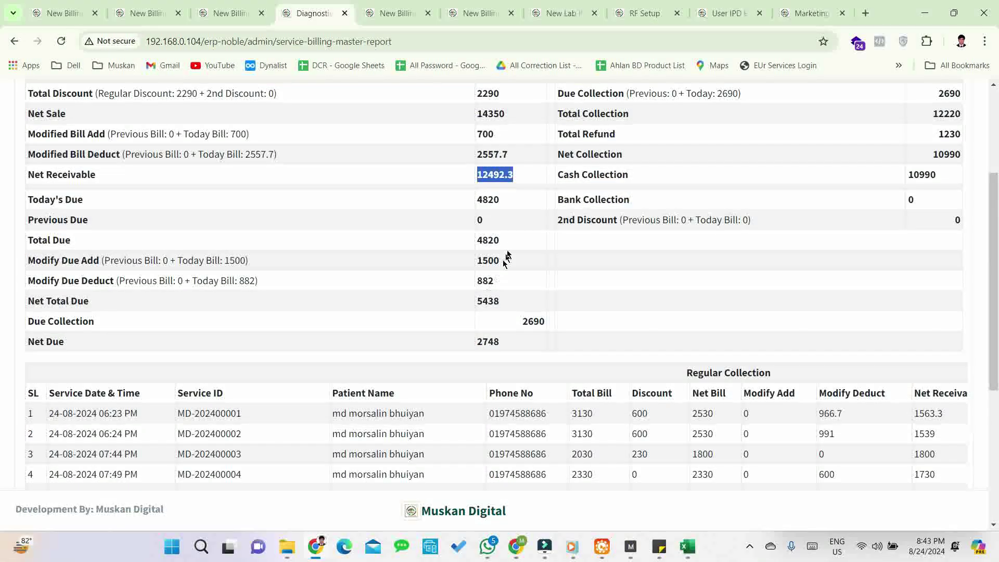
{"action": "left_click", "coordinate": [513, 208]}
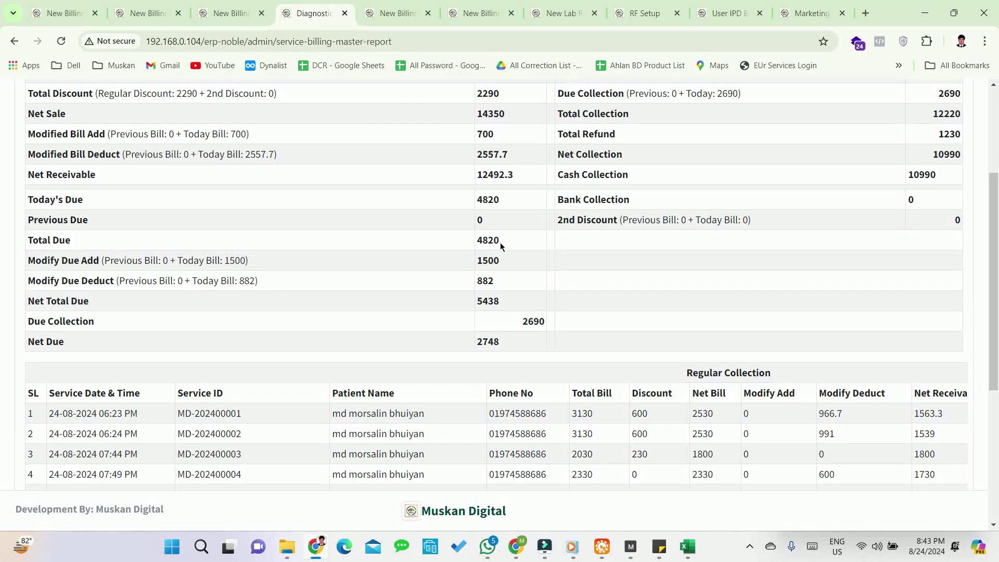
{"action": "double_click", "coordinate": [527, 260]}
{"action": "left_click", "coordinate": [286, 281]}
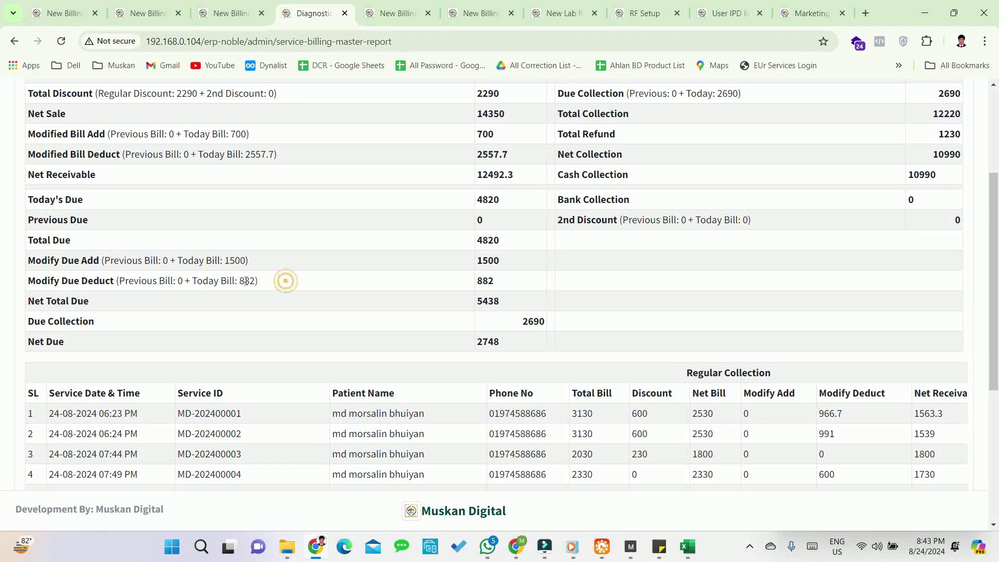
{"action": "double_click", "coordinate": [501, 282]}
{"action": "left_click", "coordinate": [317, 298]}
{"action": "double_click", "coordinate": [533, 322]}
{"action": "left_click", "coordinate": [517, 353]}
- Check the Net Due value of 2748
{"action": "left_click", "coordinate": [479, 345]}
{"action": "left_click", "coordinate": [480, 345]}
{"action": "left_click_drag", "start_coordinate": [499, 347], "coordinate": [472, 352]}
{"action": "scroll", "coordinate": [493, 351], "scroll_direction": "up", "scroll_amount": 3}
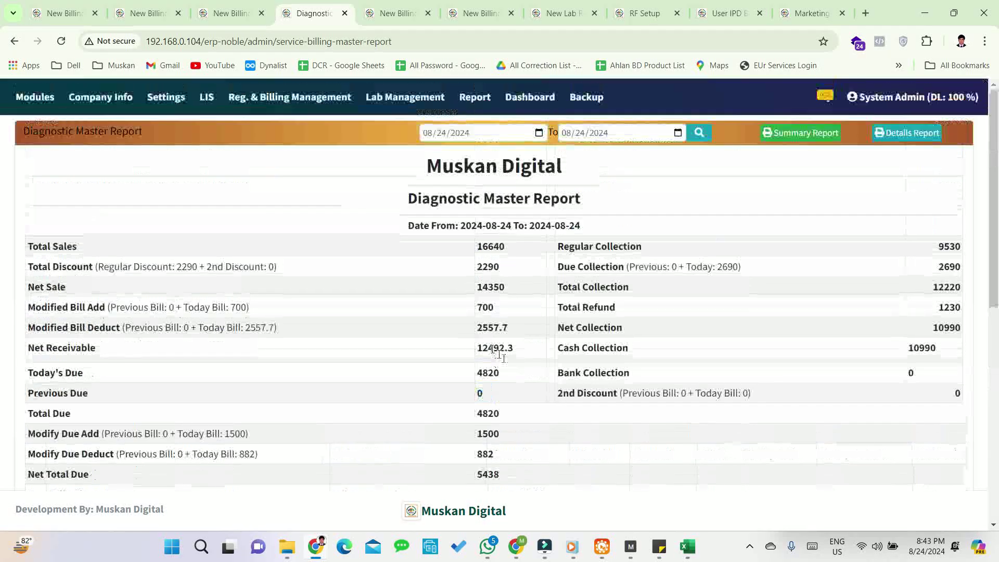
{"action": "scroll", "coordinate": [502, 360], "scroll_direction": "down", "scroll_amount": 3}
{"action": "left_click", "coordinate": [503, 344]}
{"action": "left_click_drag", "start_coordinate": [503, 344], "coordinate": [472, 346]}
{"action": "left_click", "coordinate": [544, 347]}
{"action": "scroll", "coordinate": [648, 383], "scroll_direction": "up", "scroll_amount": 4}
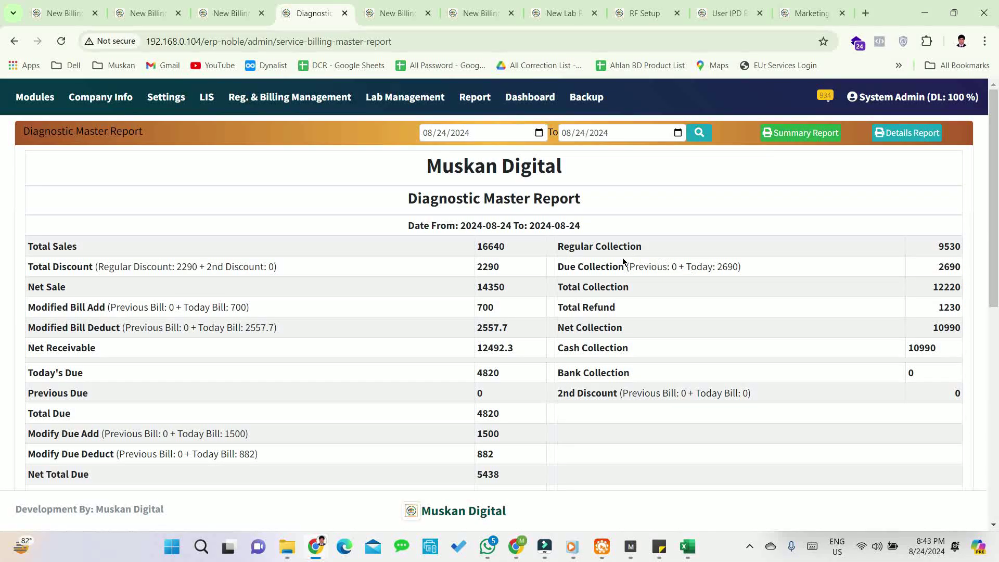
- Review the Due Collection breakdown, with today's collection of 2690, and the Total Refund of 1230
{"action": "left_click_drag", "start_coordinate": [630, 267], "coordinate": [753, 273]}
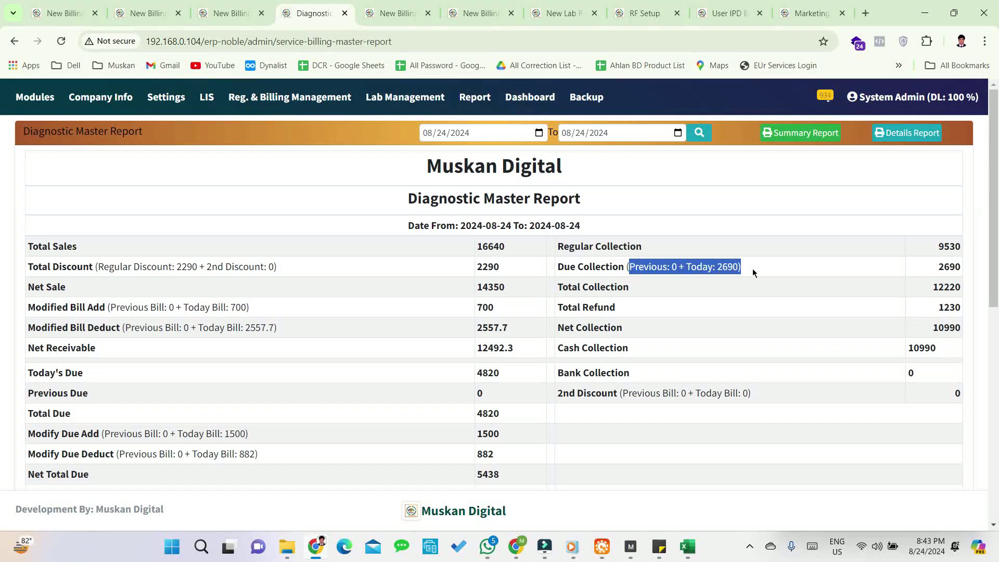
{"action": "left_click", "coordinate": [750, 265]}
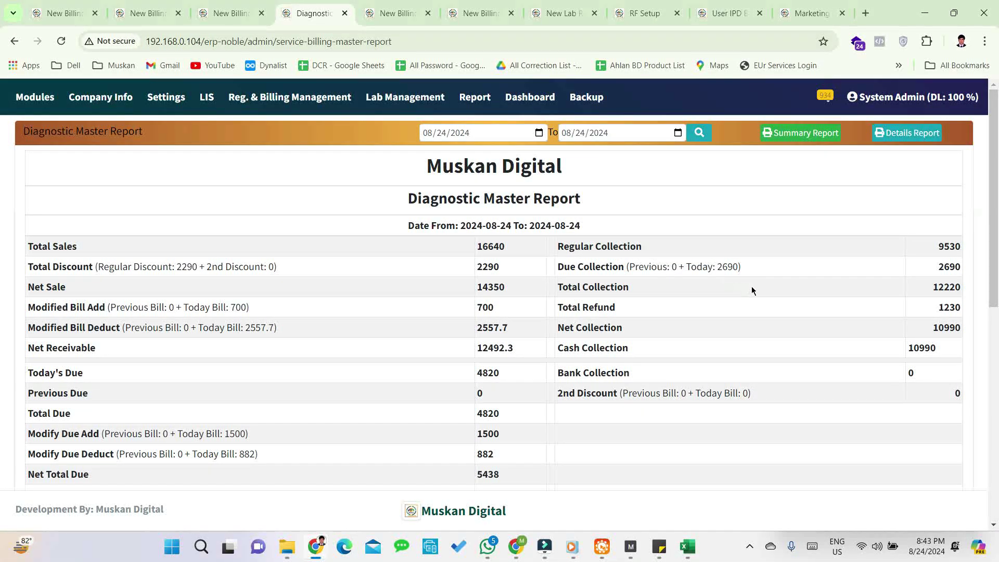
{"action": "left_click_drag", "start_coordinate": [687, 267], "coordinate": [743, 266]}
{"action": "left_click", "coordinate": [743, 265]}
{"action": "left_click_drag", "start_coordinate": [935, 308], "coordinate": [960, 308]}
{"action": "left_click", "coordinate": [936, 308]}
{"action": "scroll", "coordinate": [839, 392], "scroll_direction": "down", "scroll_amount": 6}
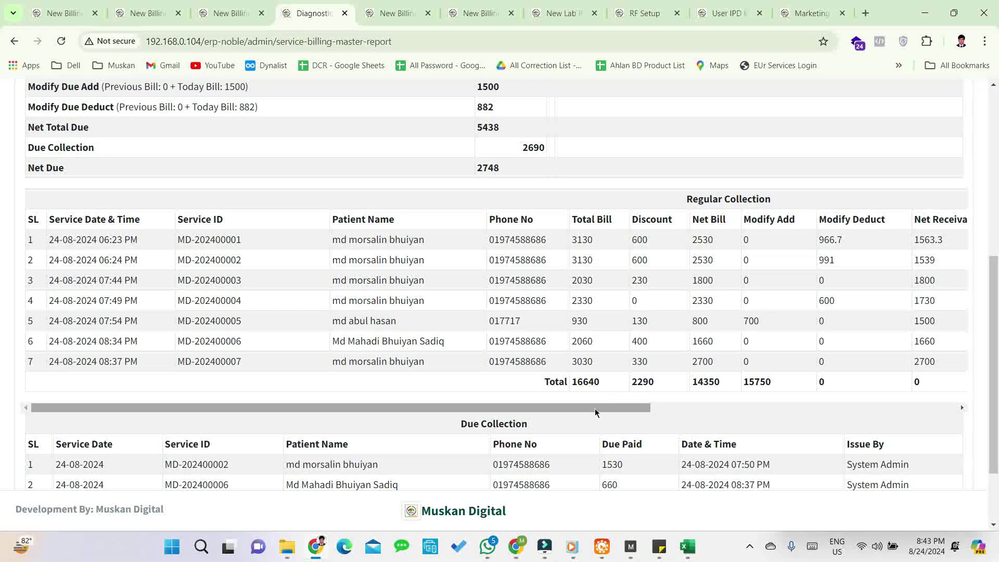
{"action": "left_click_drag", "start_coordinate": [596, 411], "coordinate": [465, 412]}
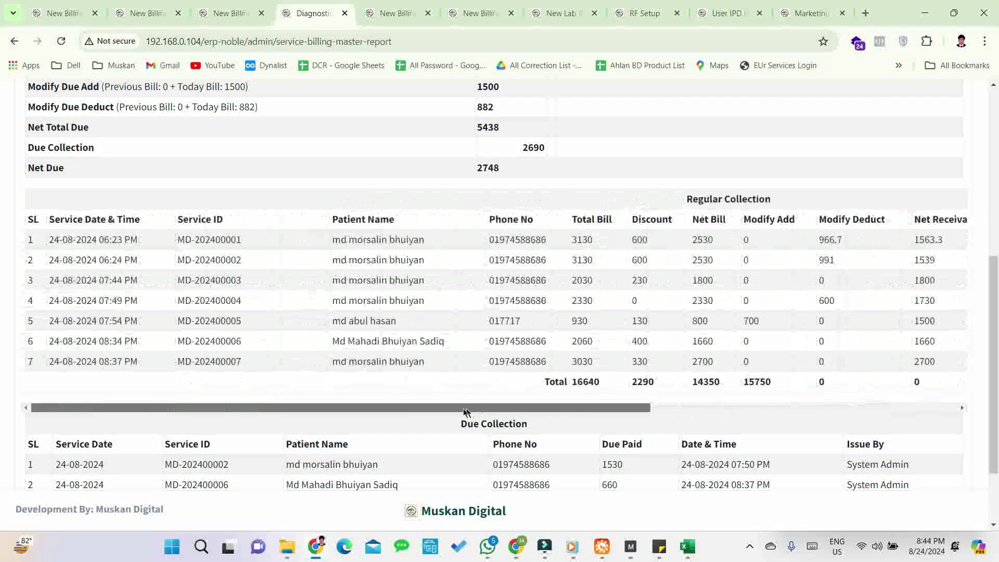
{"action": "scroll", "coordinate": [500, 401], "scroll_direction": "down", "scroll_amount": 2}
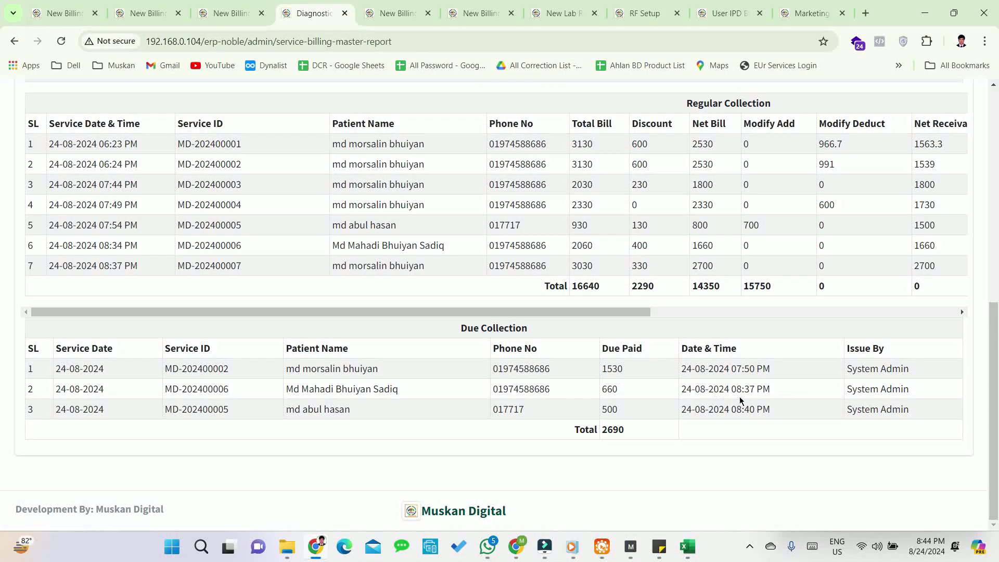
{"action": "scroll", "coordinate": [807, 394], "scroll_direction": "up", "scroll_amount": 9}
{"action": "left_click", "coordinate": [791, 135]}
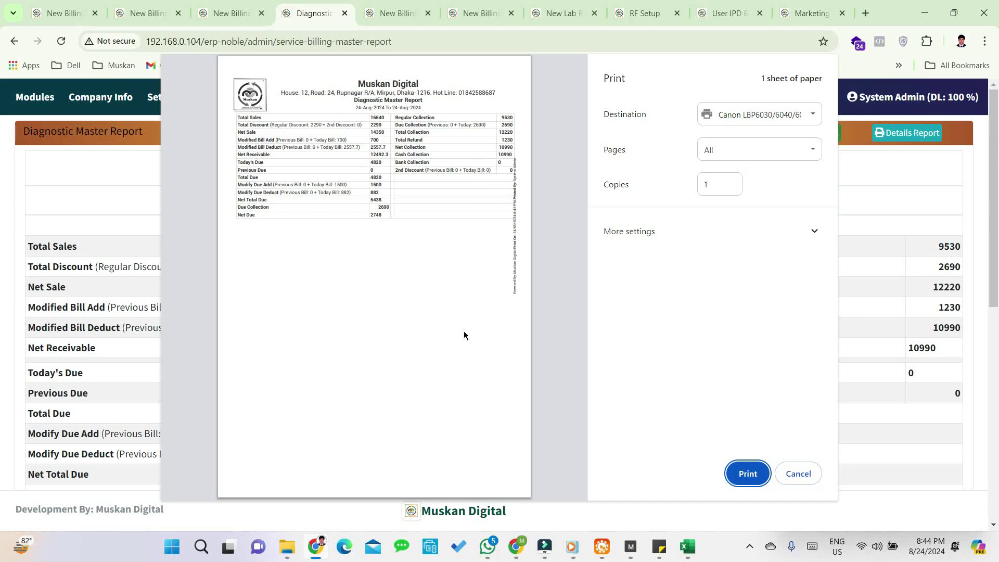
{"action": "left_click", "coordinate": [814, 470]}
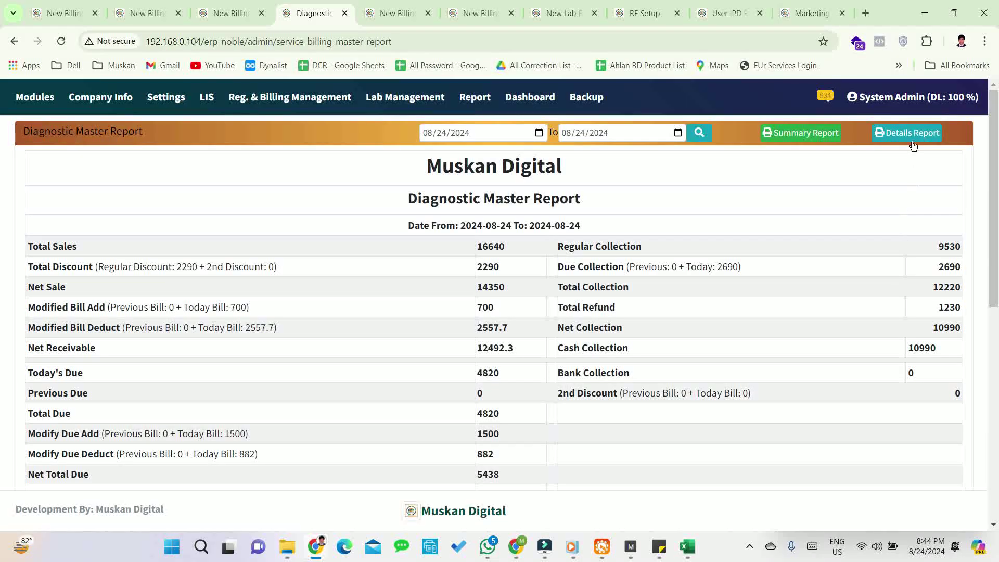
{"action": "left_click", "coordinate": [908, 134]}
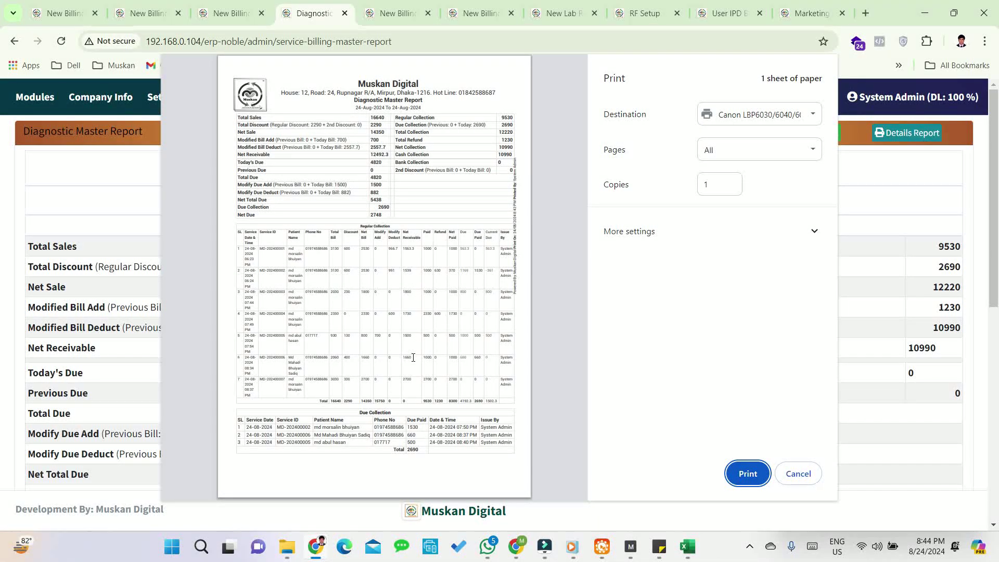
{"action": "left_click", "coordinate": [809, 476]}
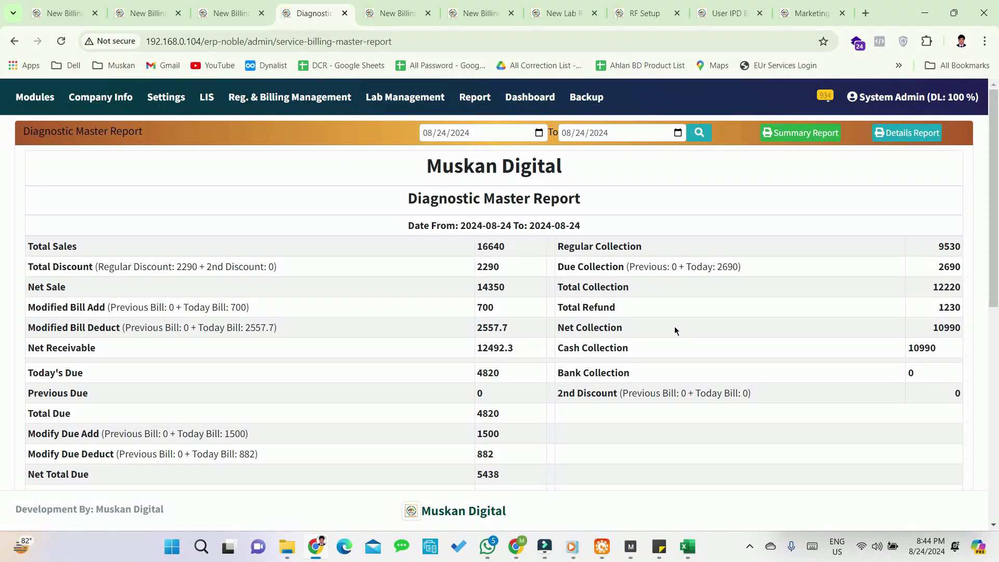
- Start a new bill from Reg. & Billing Management > Diagnostic Billing > New Billing
{"action": "left_click", "coordinate": [285, 98]}
{"action": "mouse_move", "coordinate": [268, 165]}
{"action": "mouse_move", "coordinate": [264, 225]}
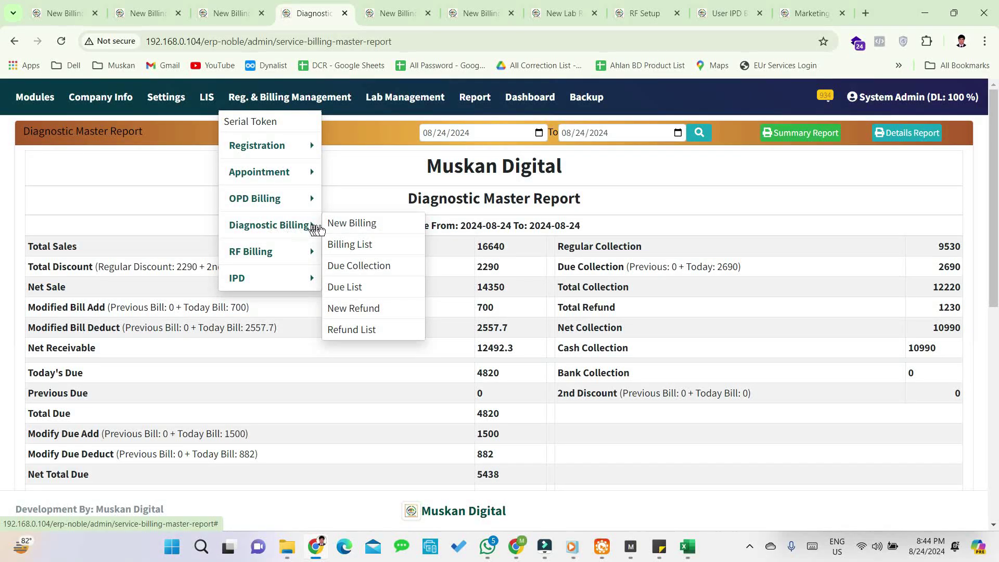
{"action": "left_click", "coordinate": [336, 223]}
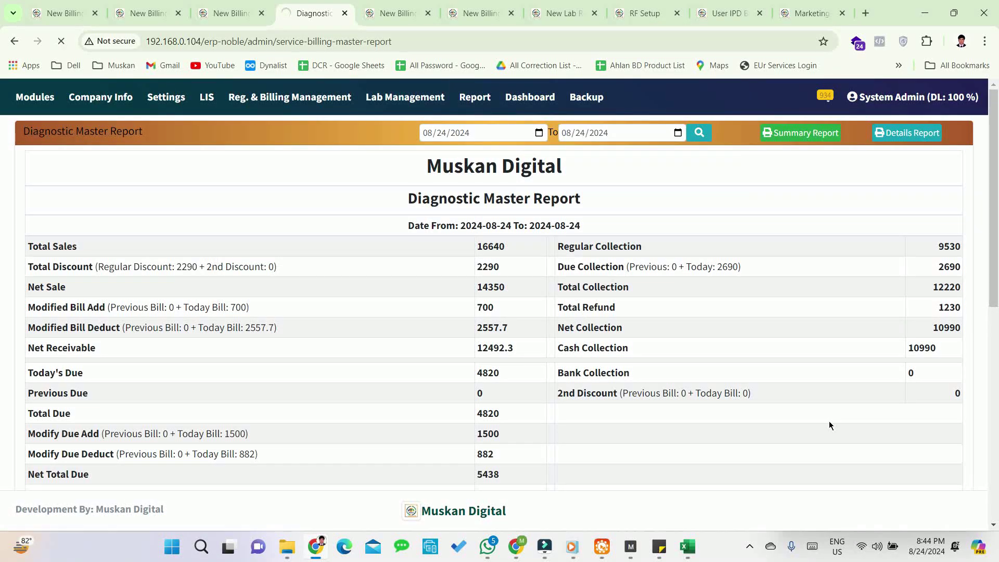